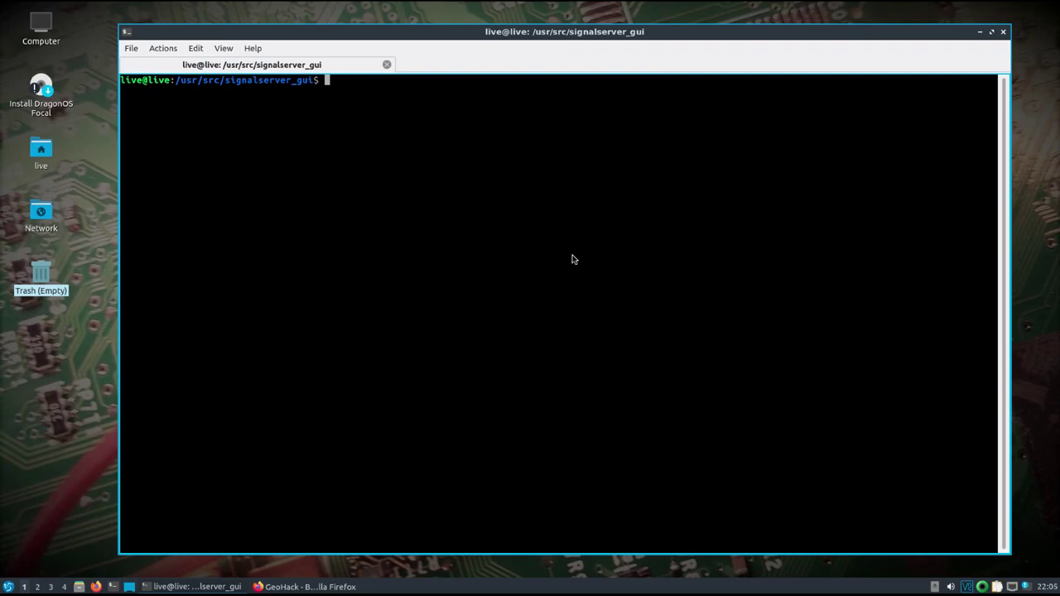
List the project folder, switch to root and activate the venv virtual environment
type("ls")
key("Return")
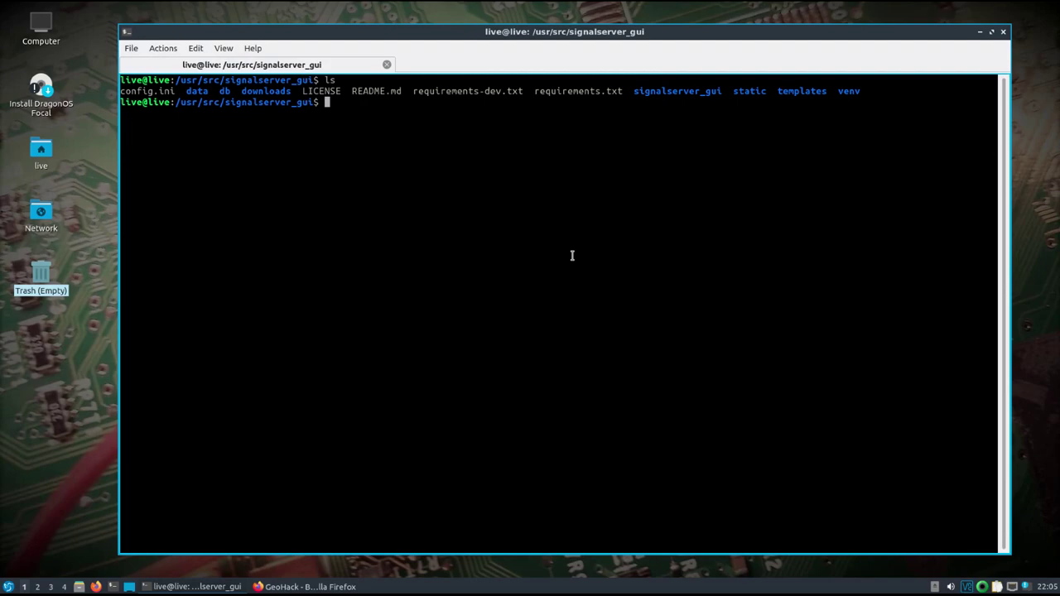
type("sudo su")
key("Return")
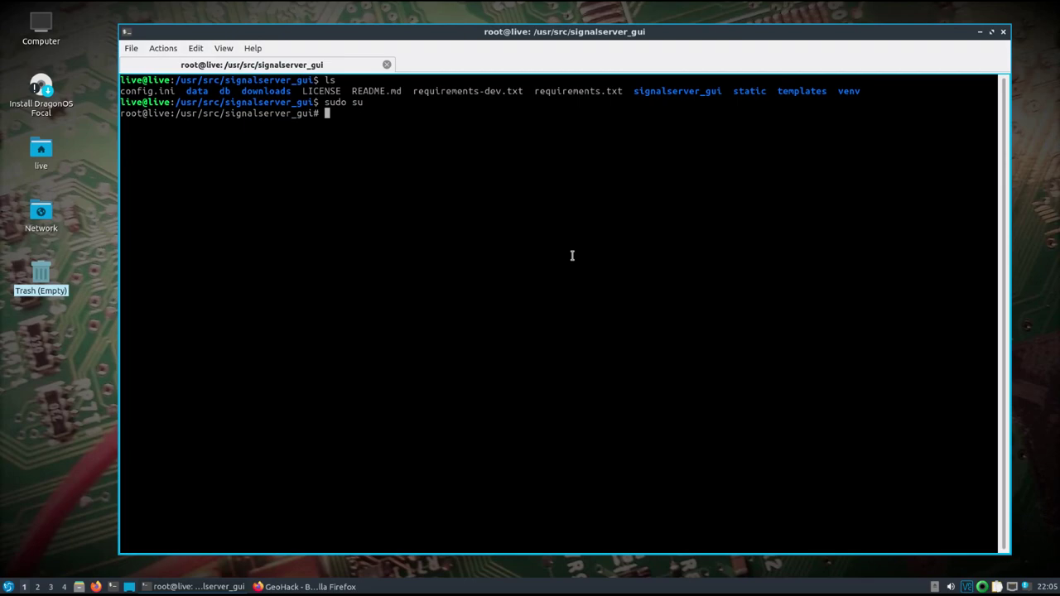
type("source venv/bin/activate")
key("Return")
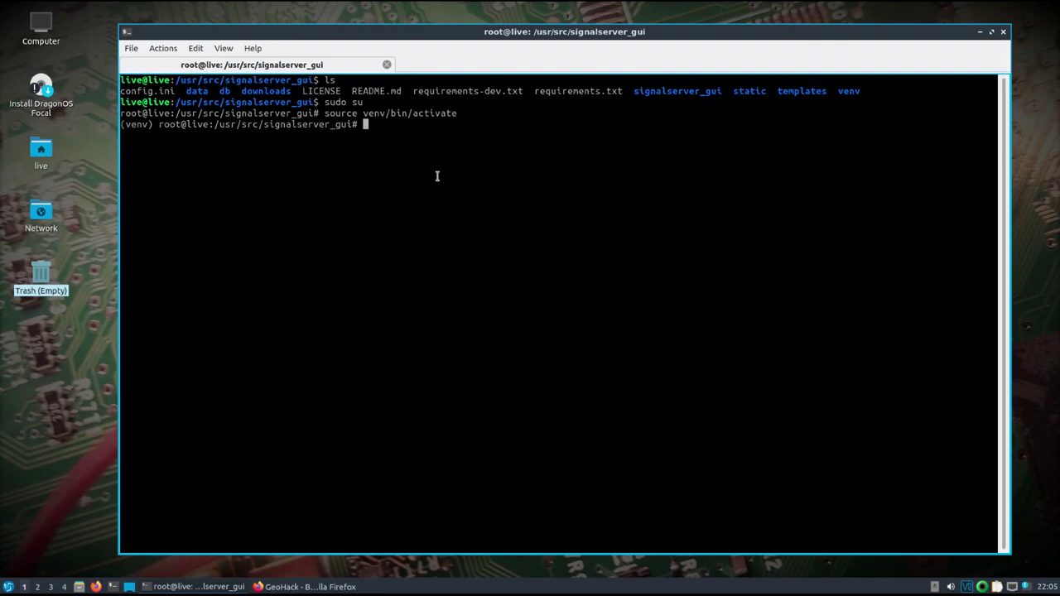
Launch python3 -m signalserver_gui to serve the GUI on localhost:8080
type("python3 -m signalserver_gui")
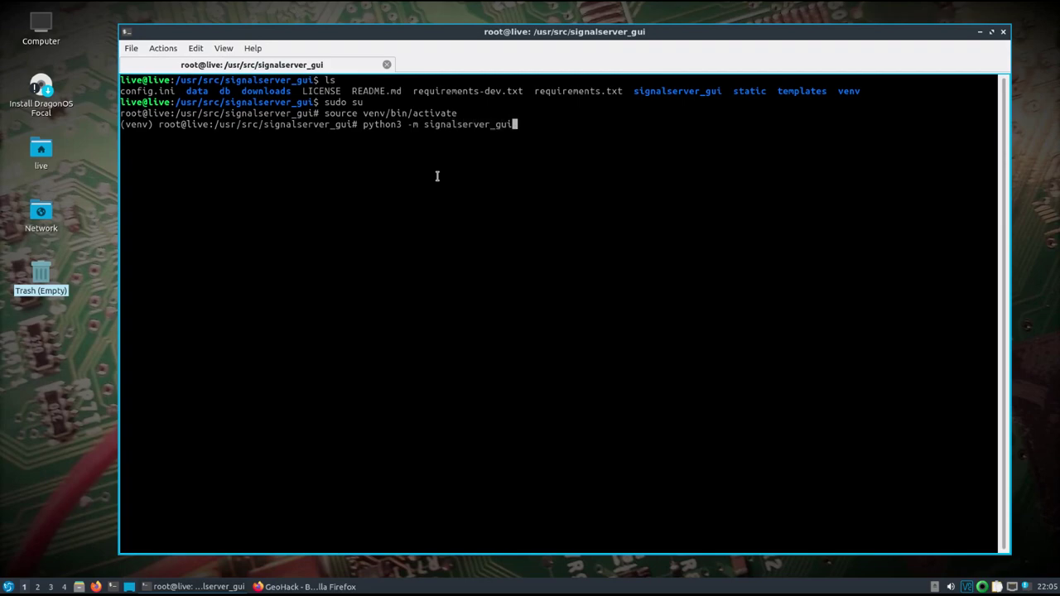
key("Return")
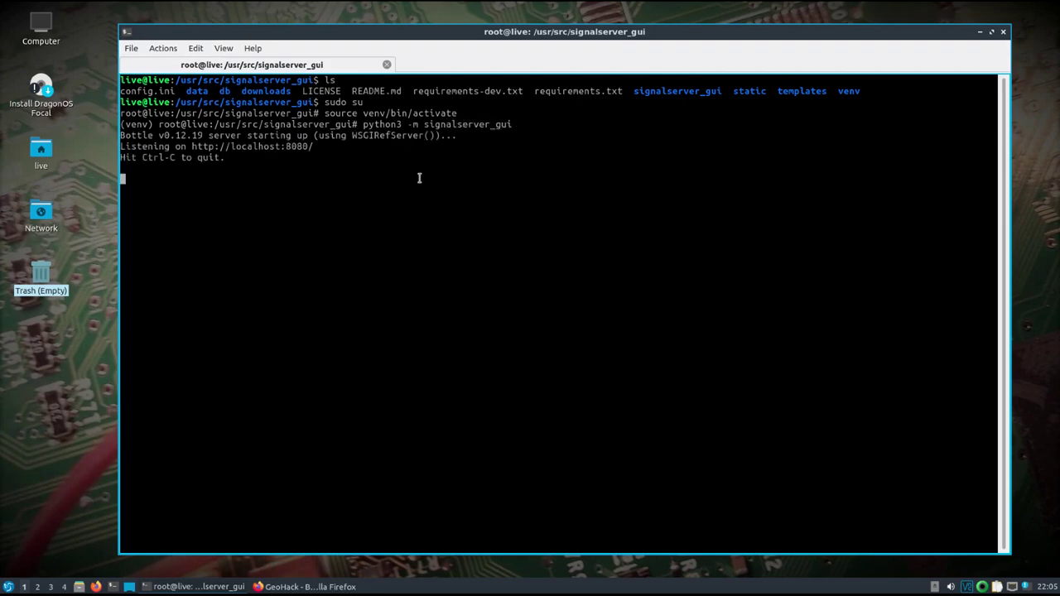
Open localhost:8080 in a maximized Firefox window and view the stations list
left_click(257, 147, "ctrl")
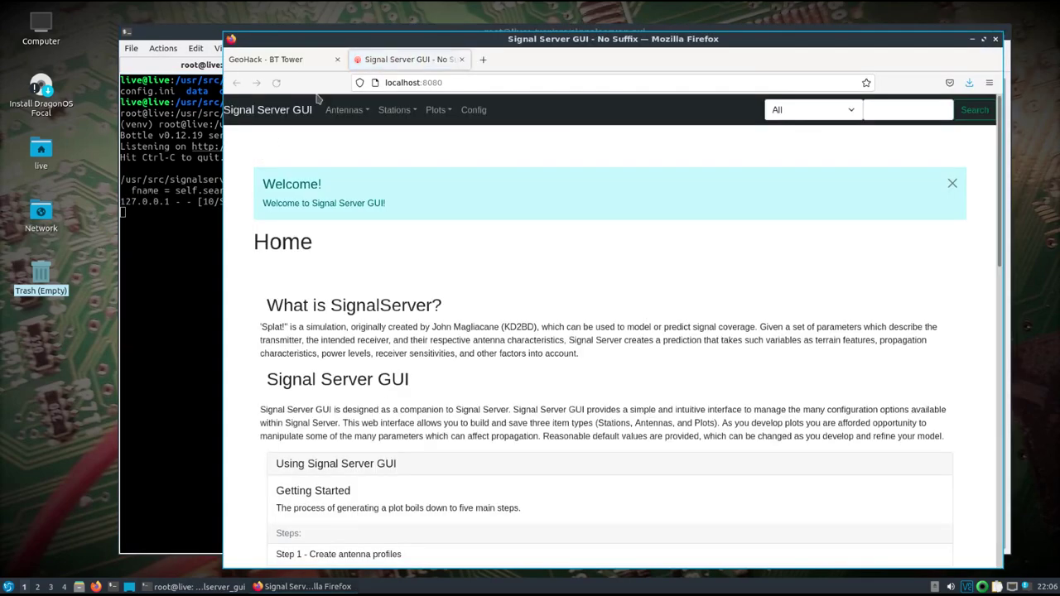
left_click_drag(394, 51, 256, 46)
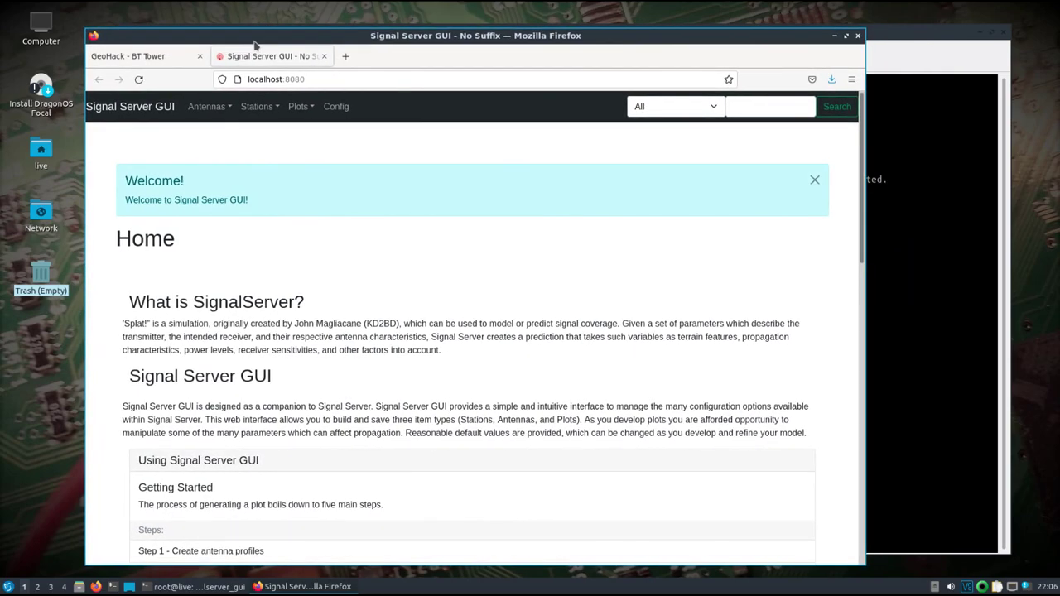
left_click(846, 36)
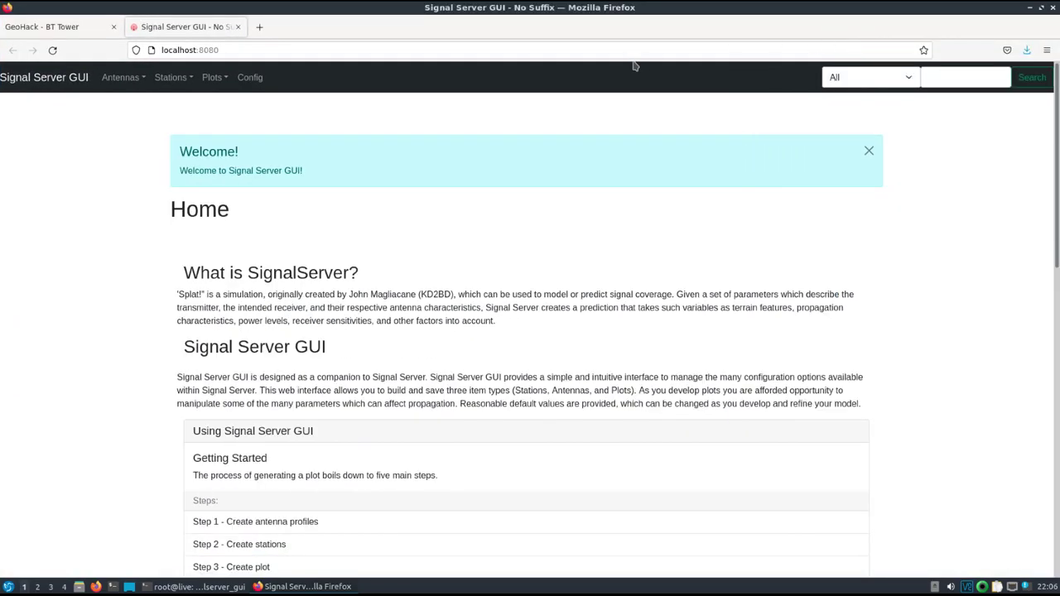
left_click(168, 79)
left_click(168, 104)
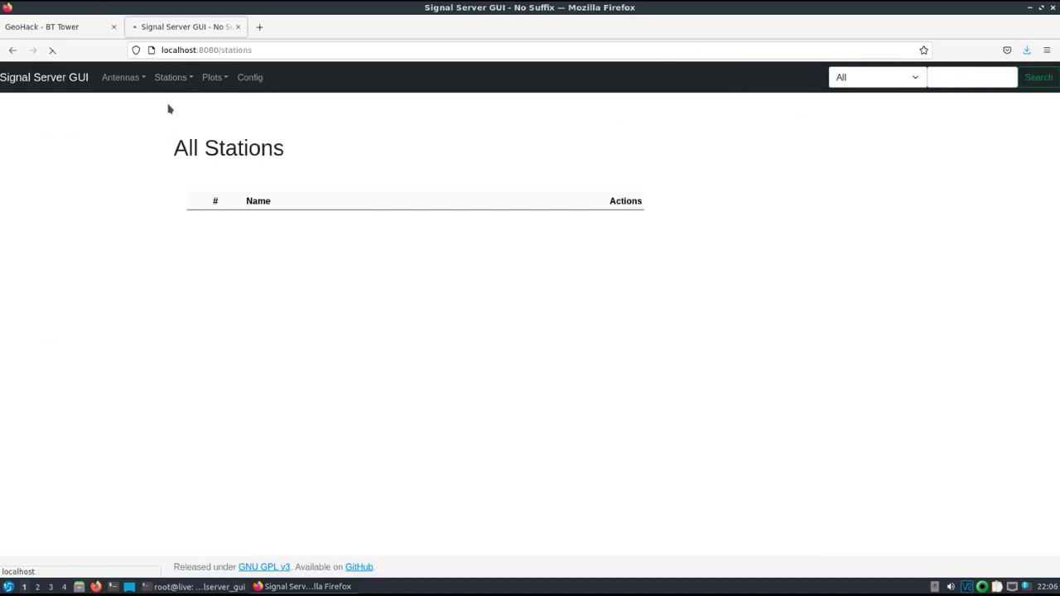
Open a blank New Station form, glancing at the BT Tower GeoHack tab
left_click(170, 79)
left_click(172, 124)
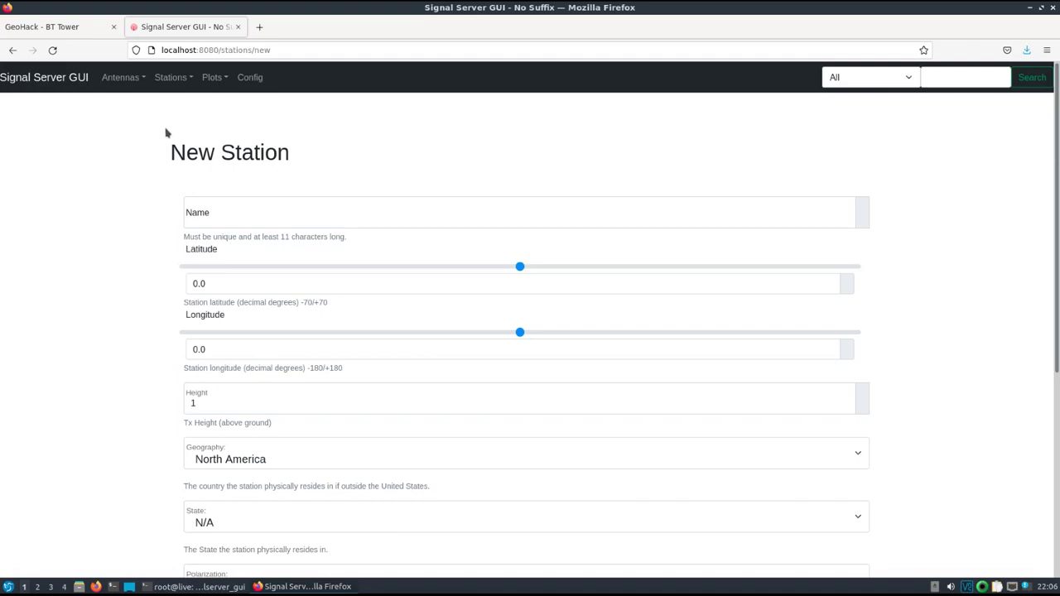
left_click(69, 29)
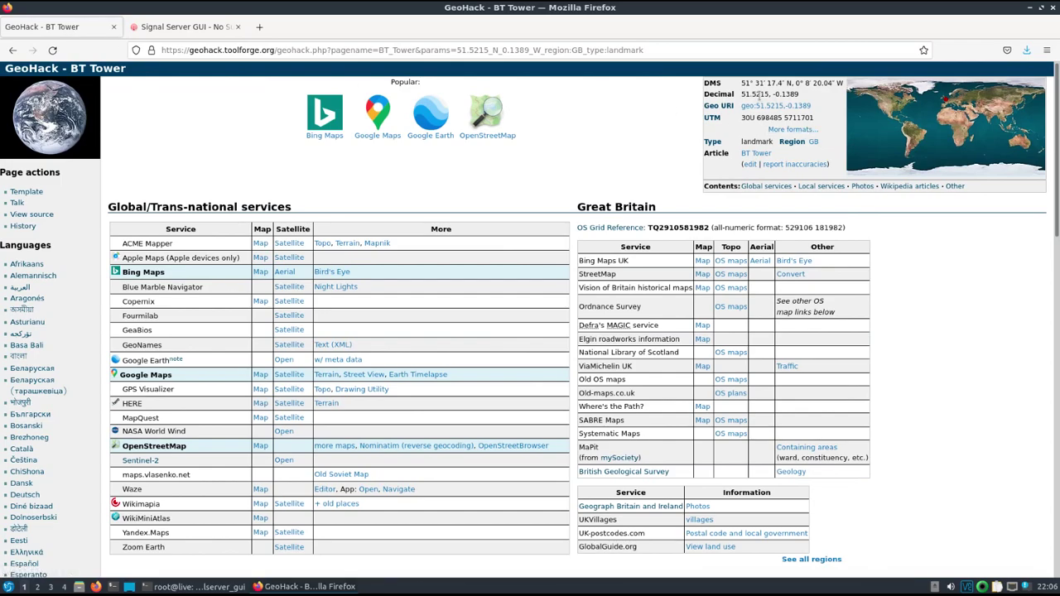
left_click(181, 26)
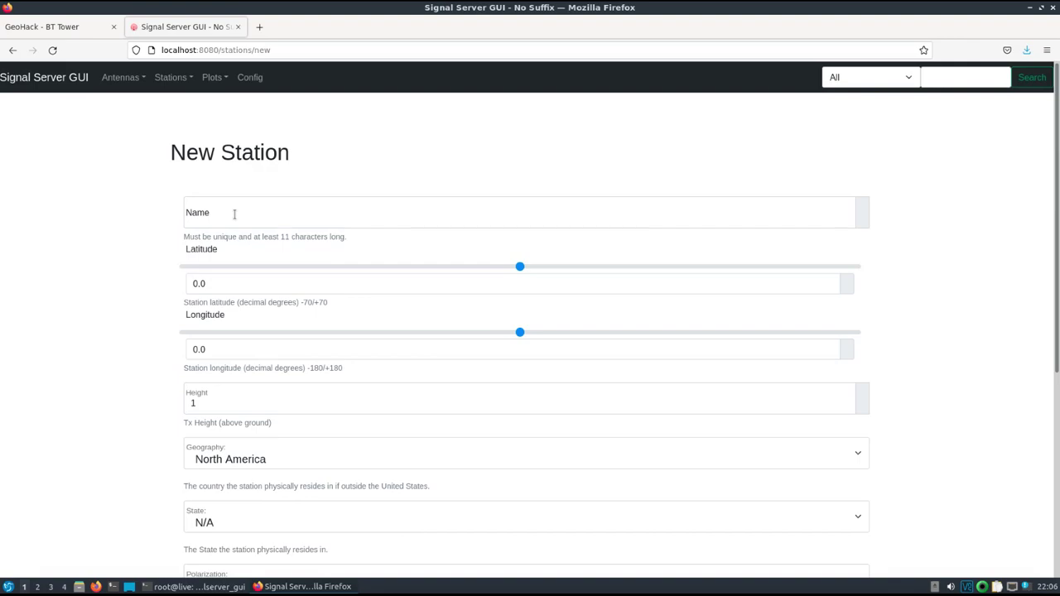
Enter station name BT Tower Station and latitude 51.5215
left_click(235, 215)
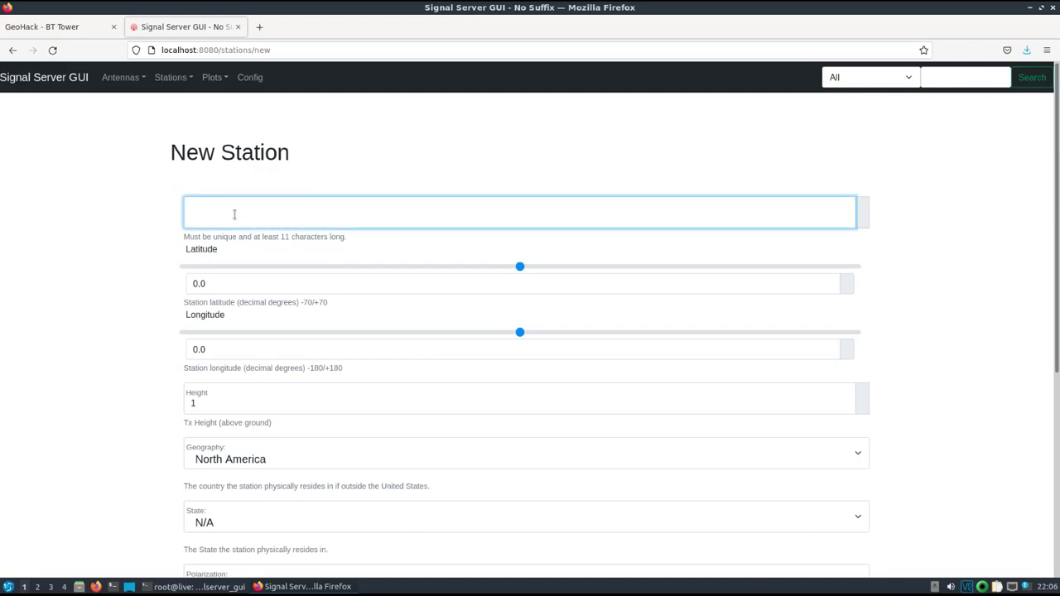
type("BT")
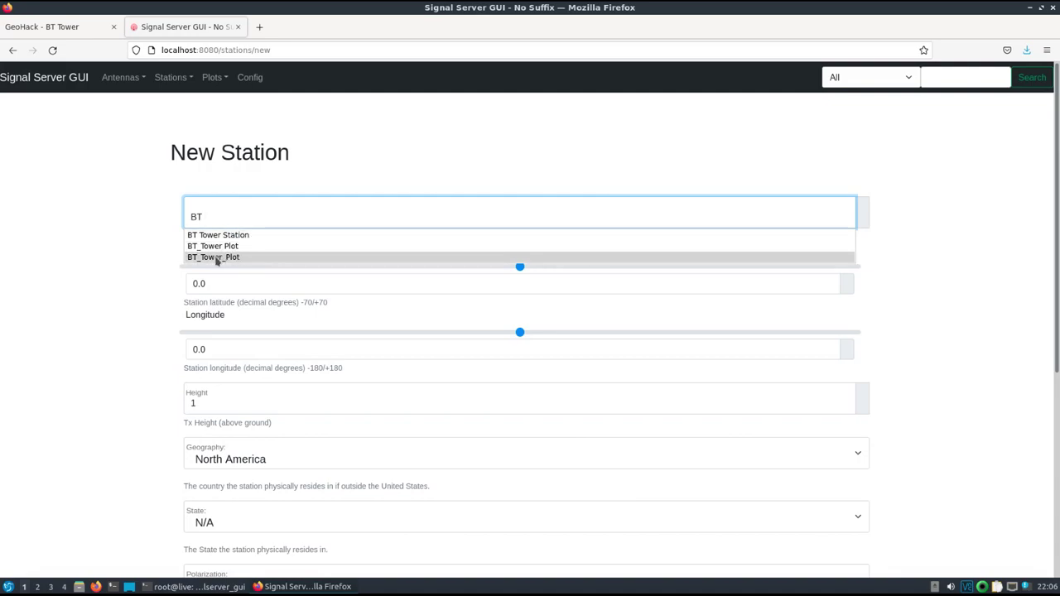
left_click(231, 235)
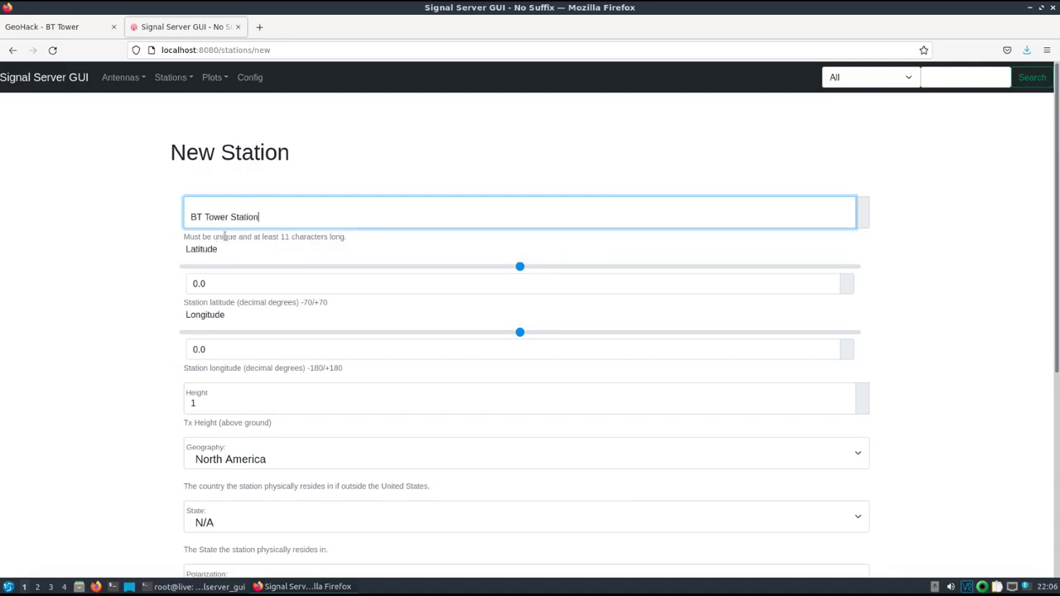
left_click(223, 287)
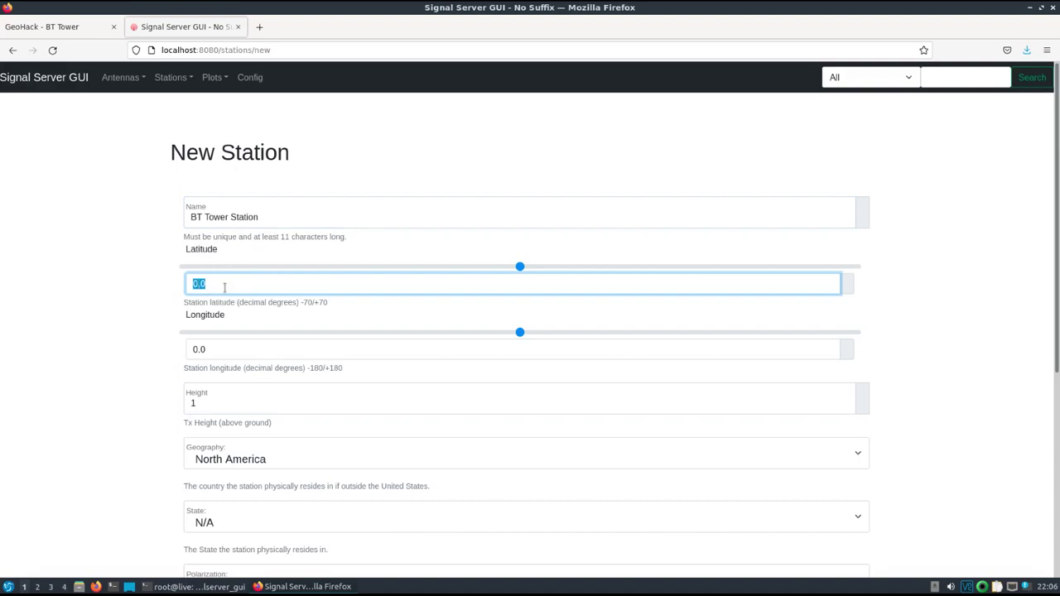
type("5")
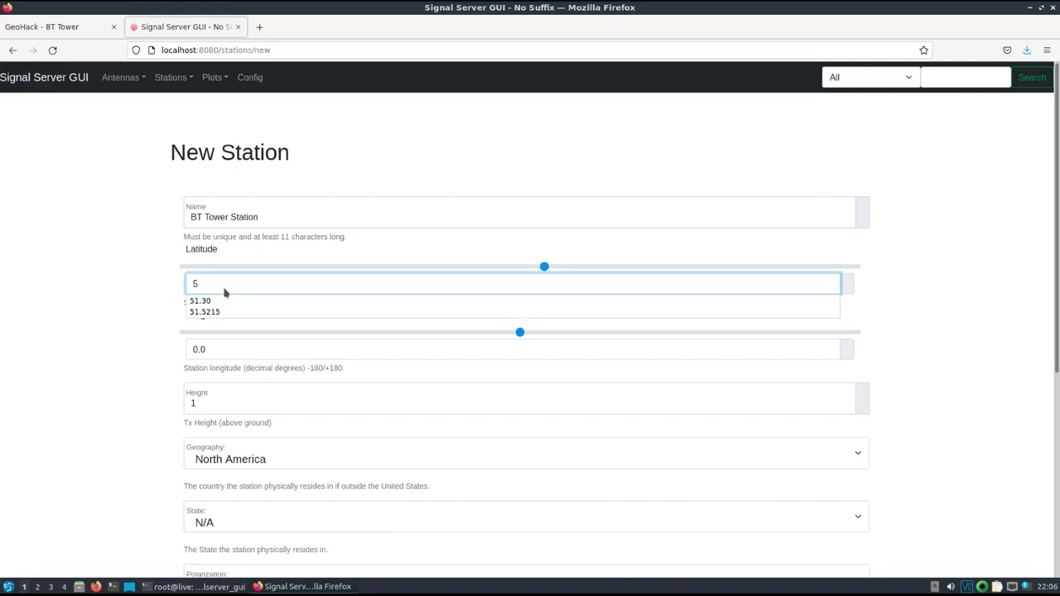
left_click(78, 28)
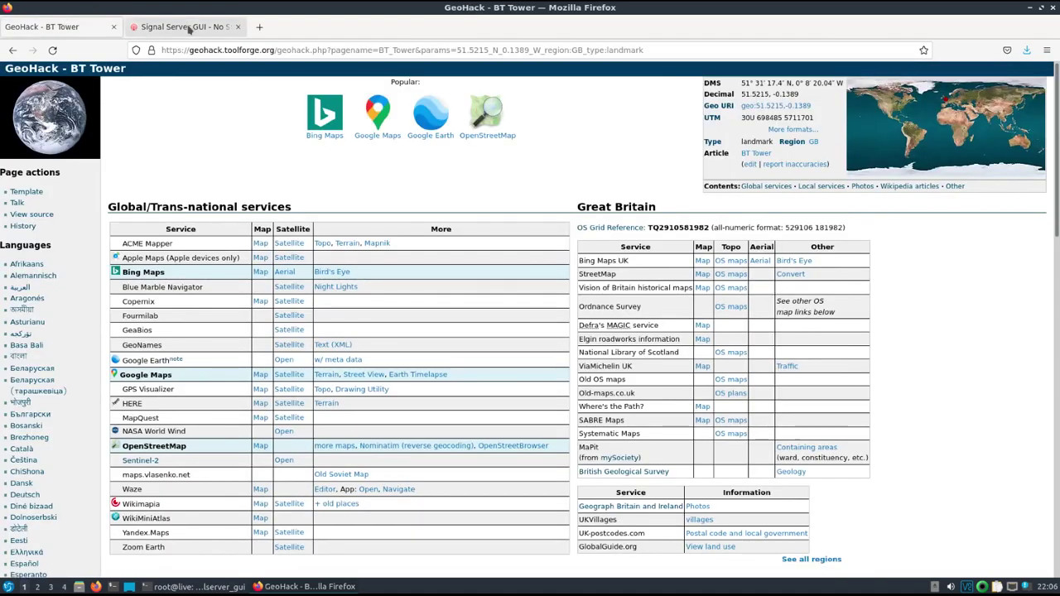
left_click(191, 27)
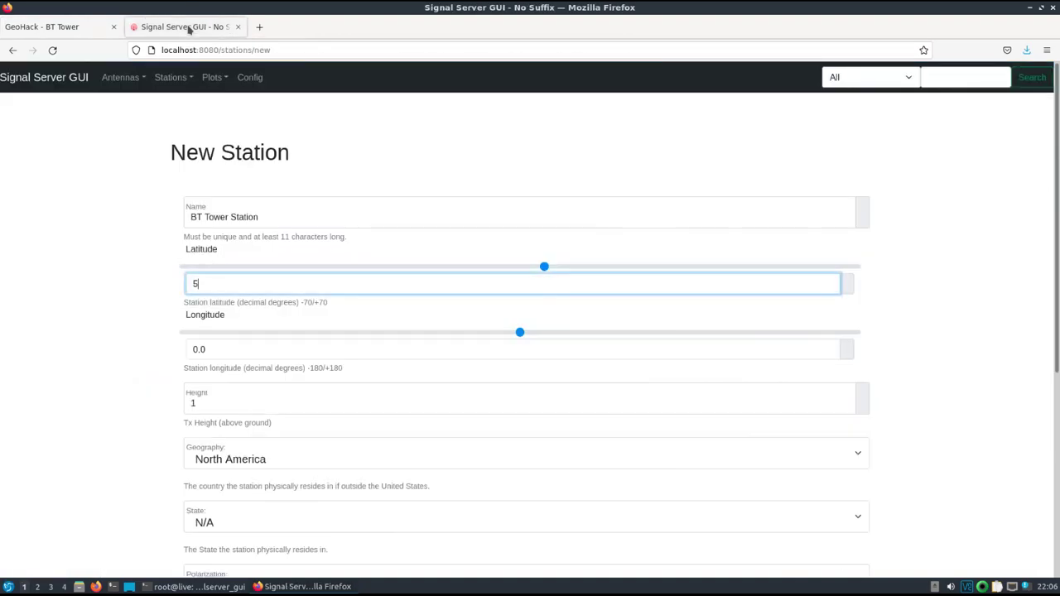
type("1")
left_click(219, 310)
Set the station longitude to -0.1389, checking it against GeoHack
double_click(216, 351)
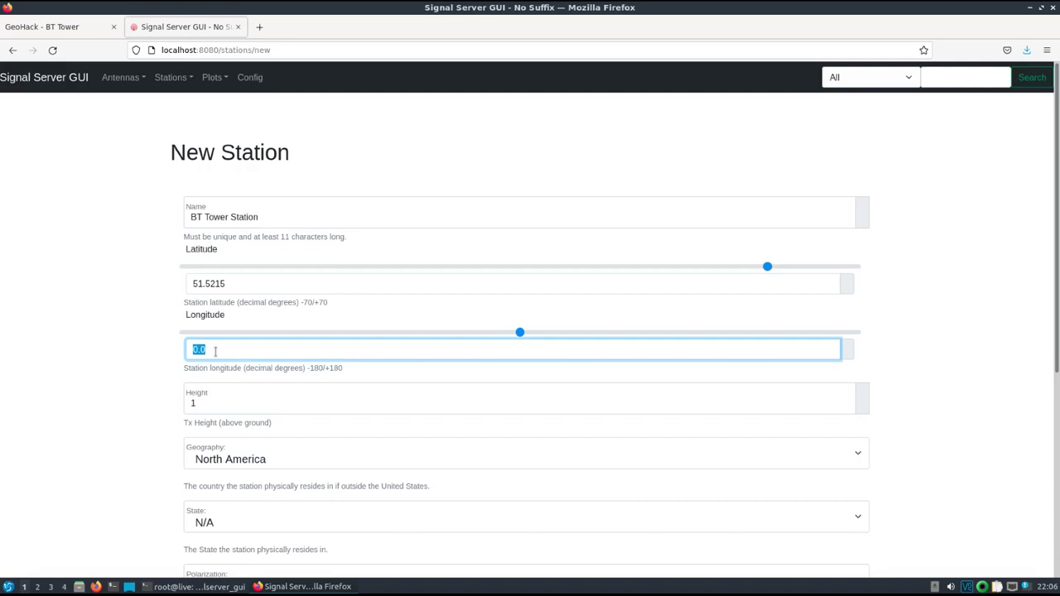
type("-")
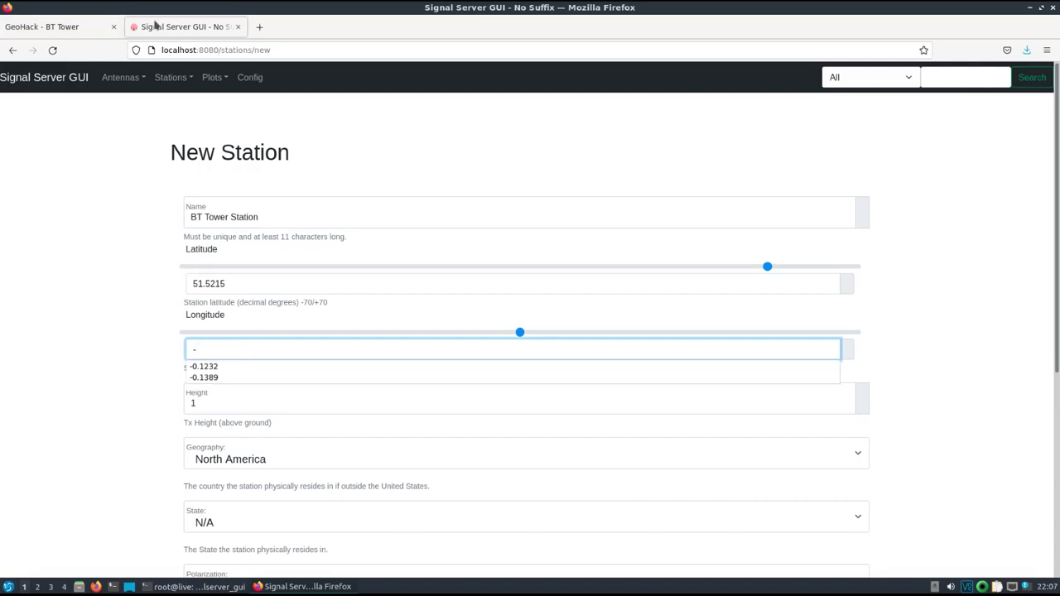
left_click(100, 27)
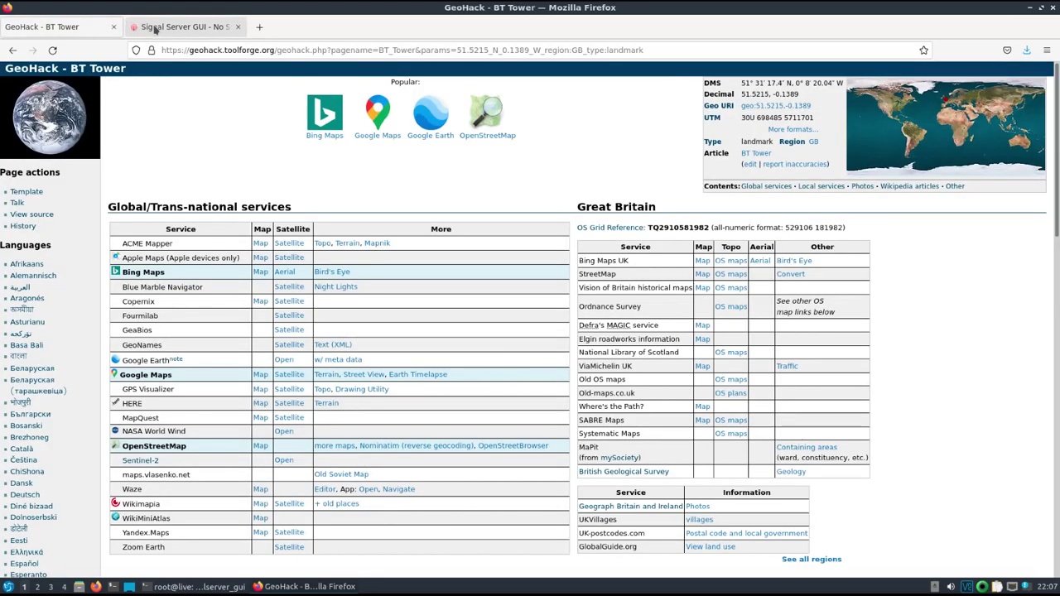
left_click(155, 29)
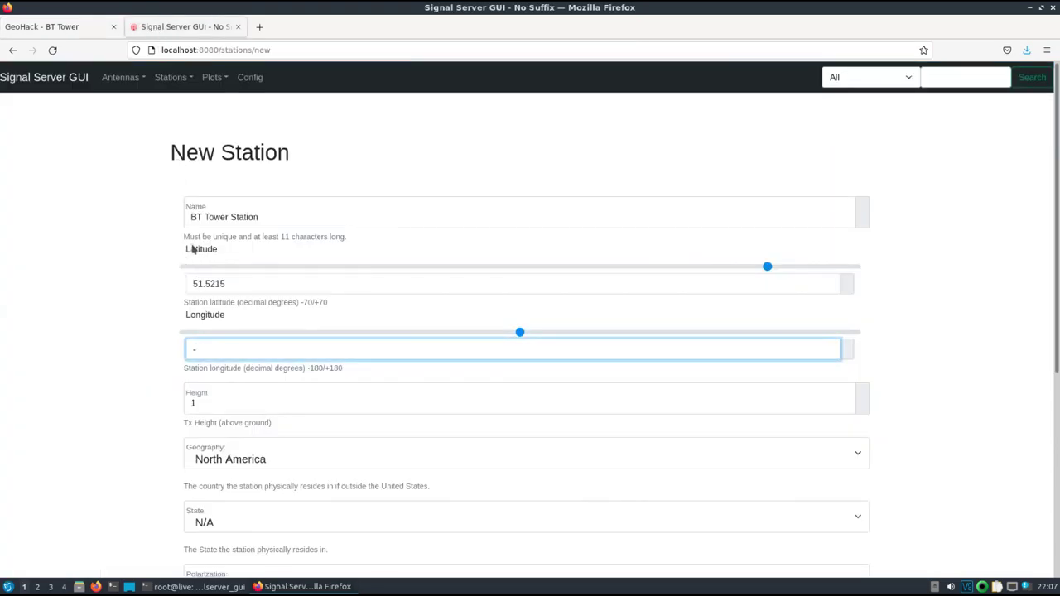
type("1")
key("BackSpace")
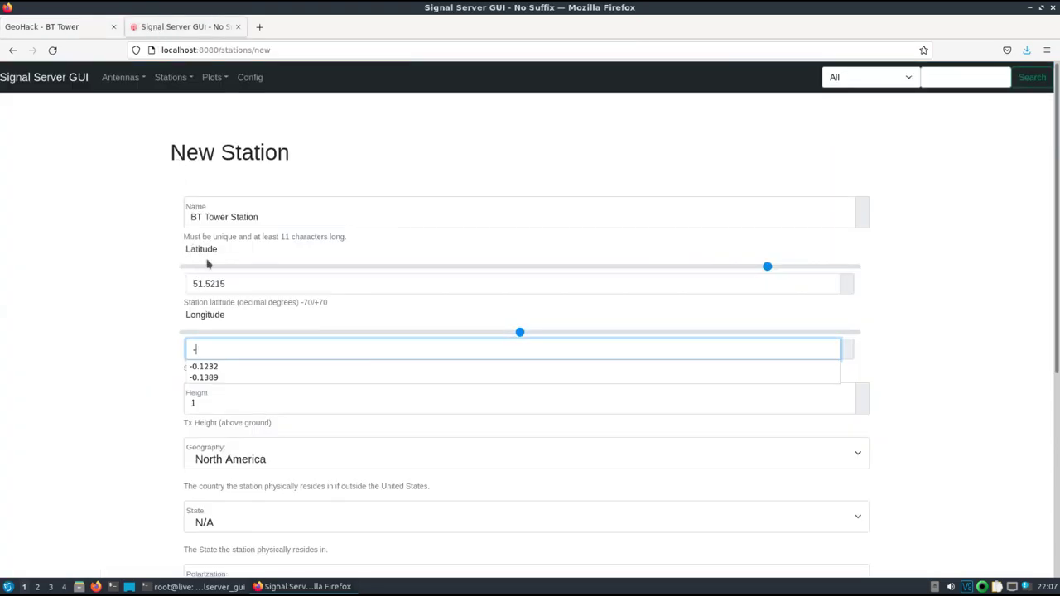
left_click(217, 379)
Set the transmitter height to 620
double_click(209, 405)
type("600")
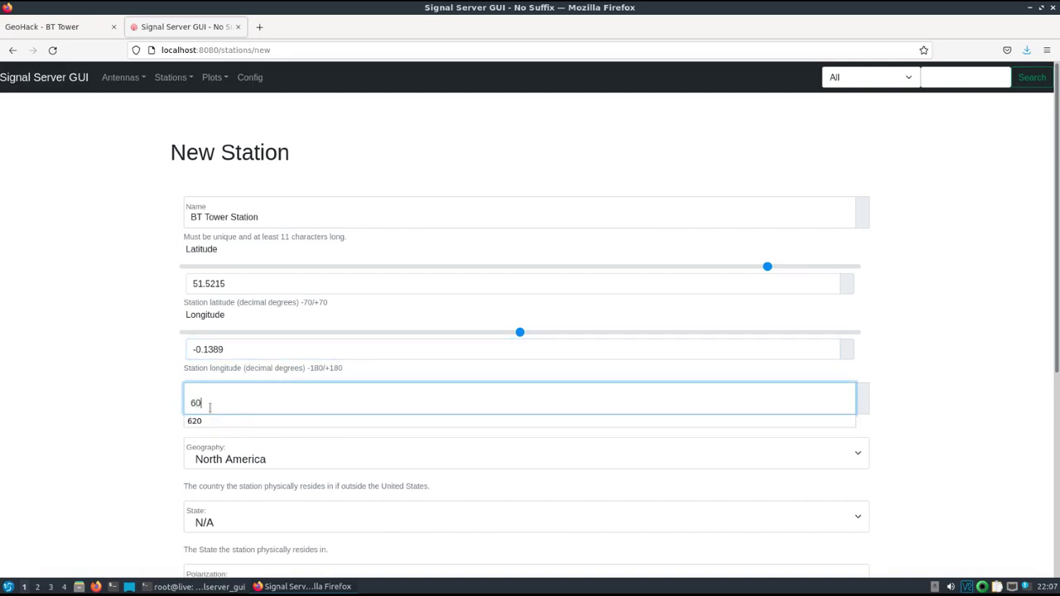
key("BackSpace")
key("BackSpace")
type("2")
left_click(196, 422)
left_click(159, 429)
scroll(160, 434, "down", 2)
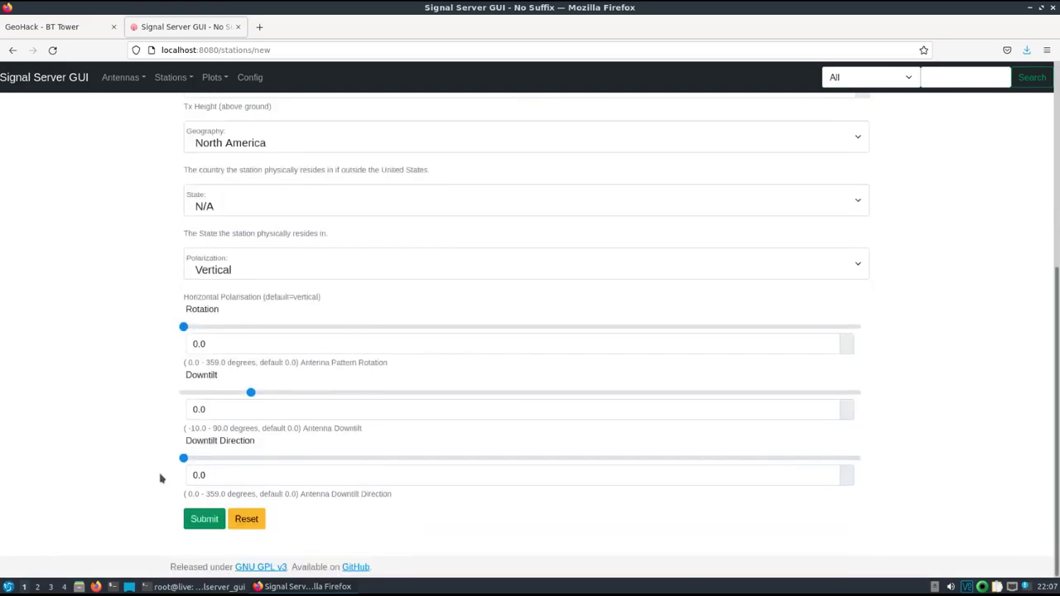
Save the BT Tower station and start a new plot named BT_Tower_Plot
left_click(204, 519)
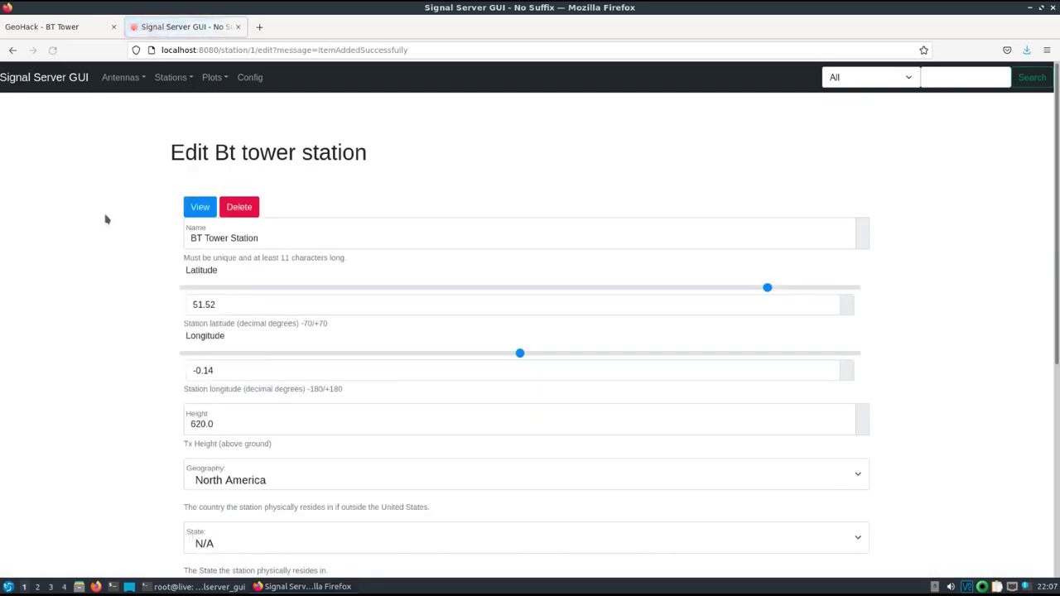
left_click(212, 80)
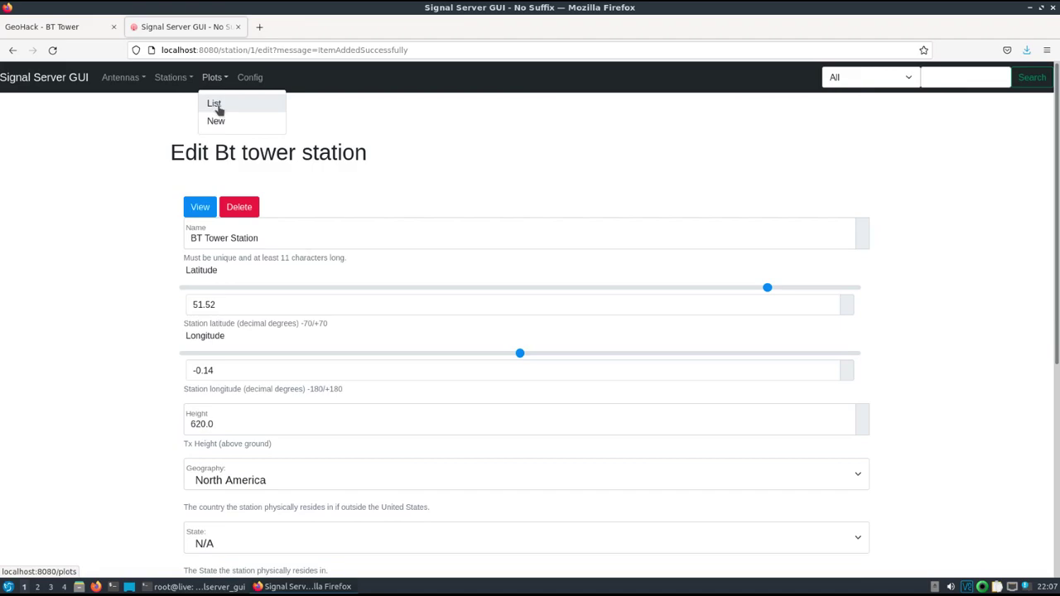
left_click(218, 120)
left_click(216, 211)
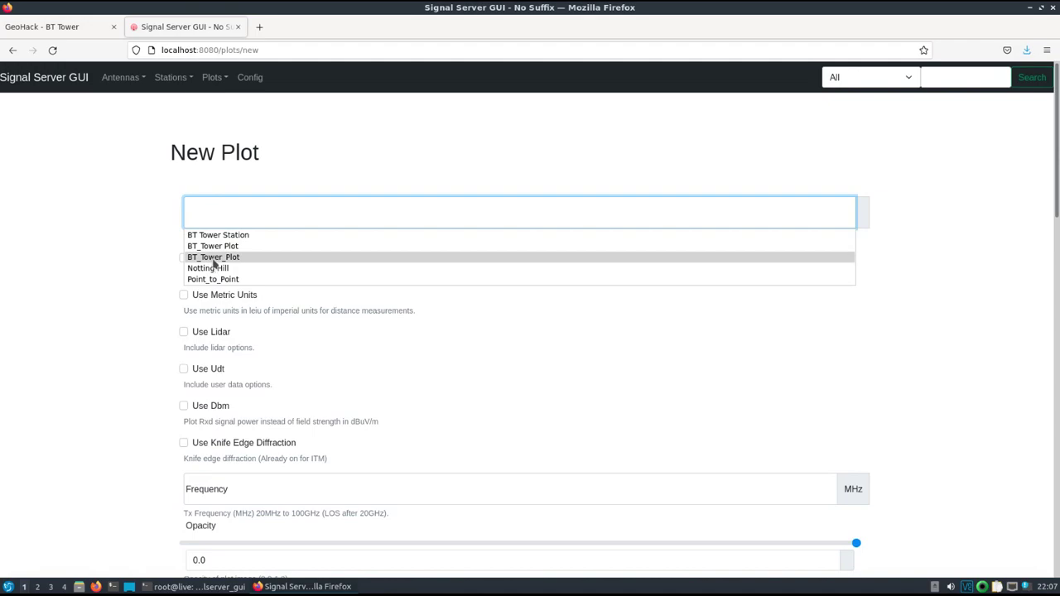
left_click(213, 259)
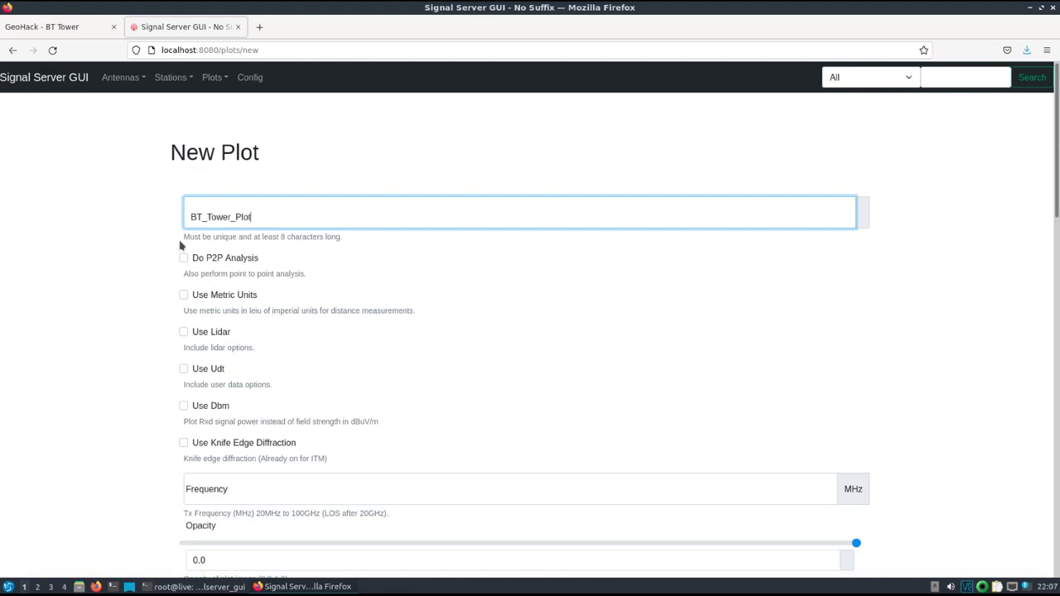
Enter a frequency of 446 MHz and clear the opacity field
scroll(151, 279, "down", 2)
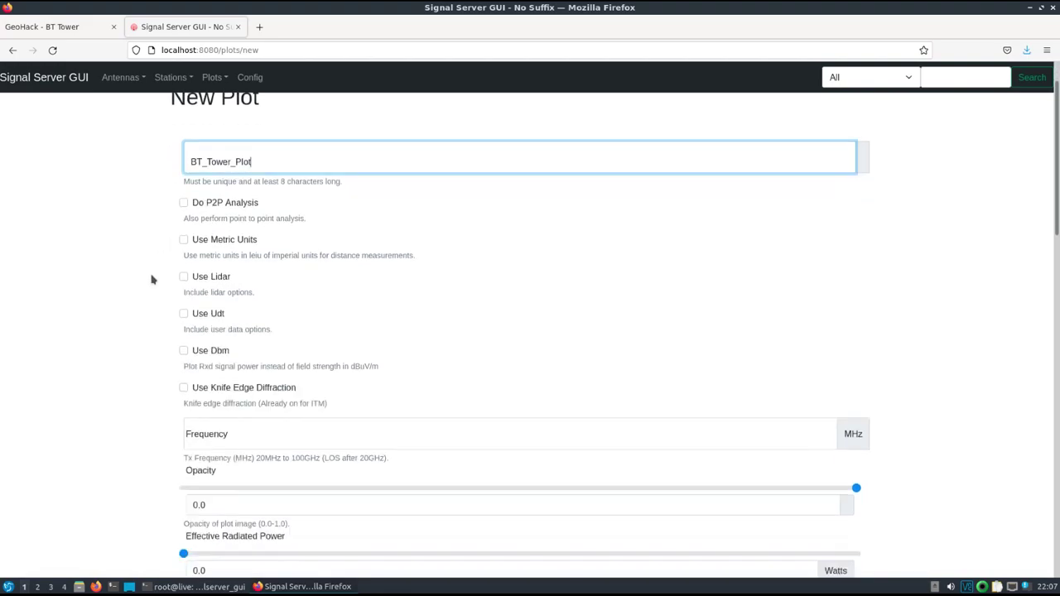
left_click(241, 423)
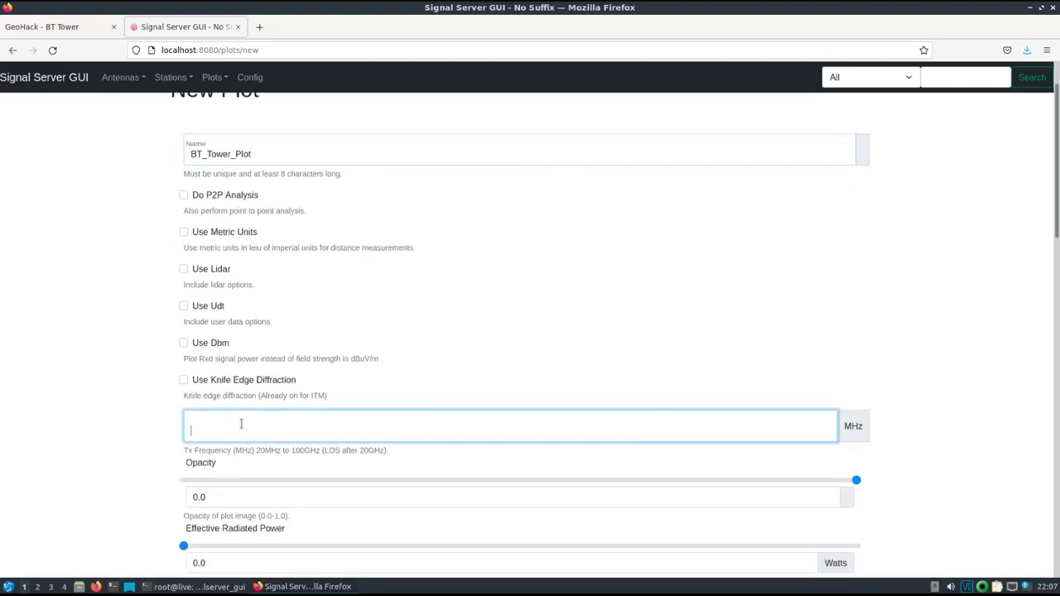
type("446")
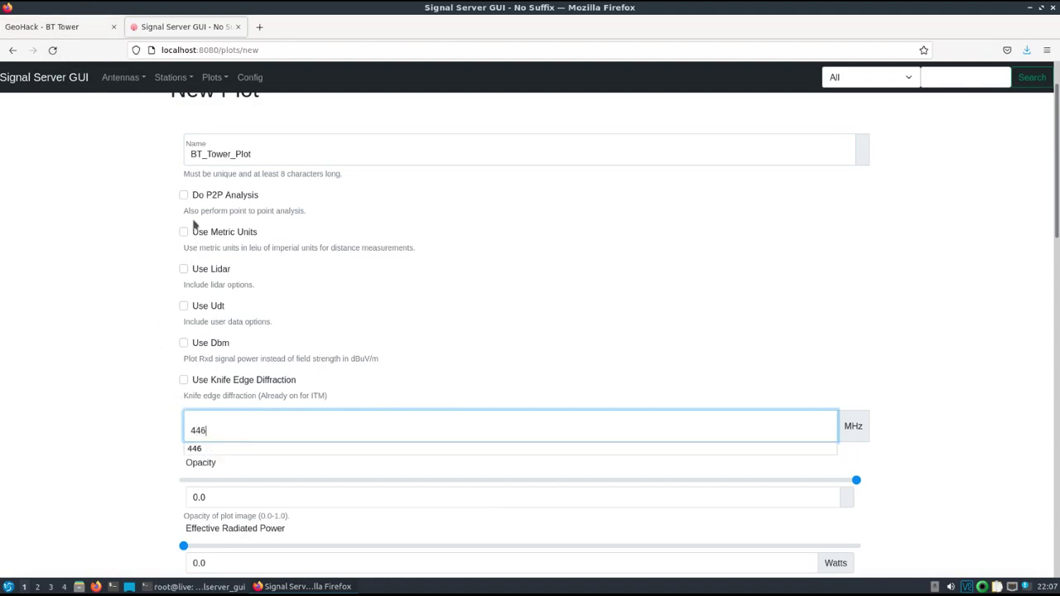
scroll(87, 396, "down", 2)
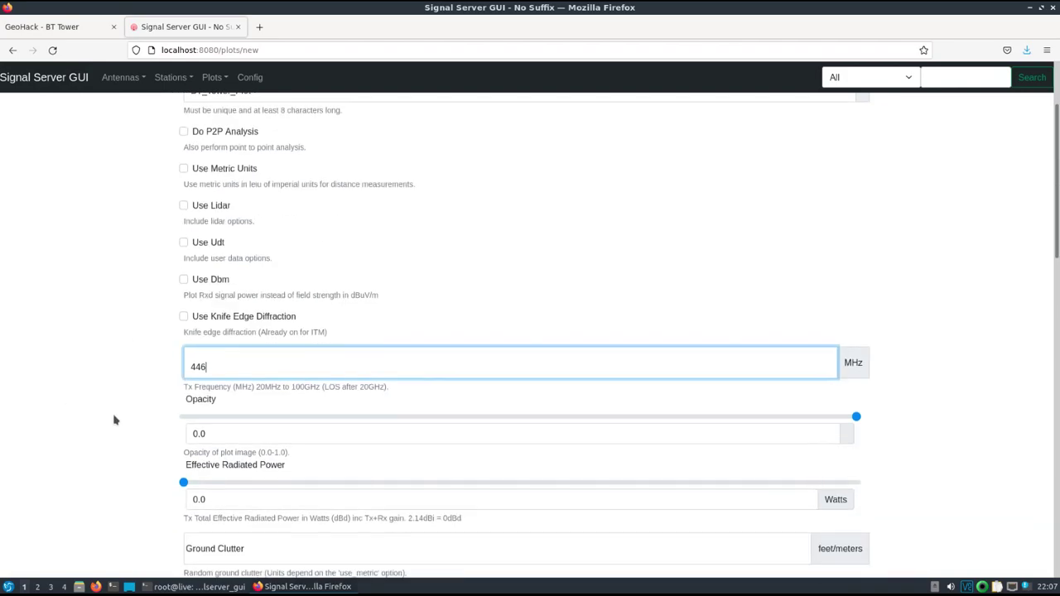
scroll(116, 414, "down", 2)
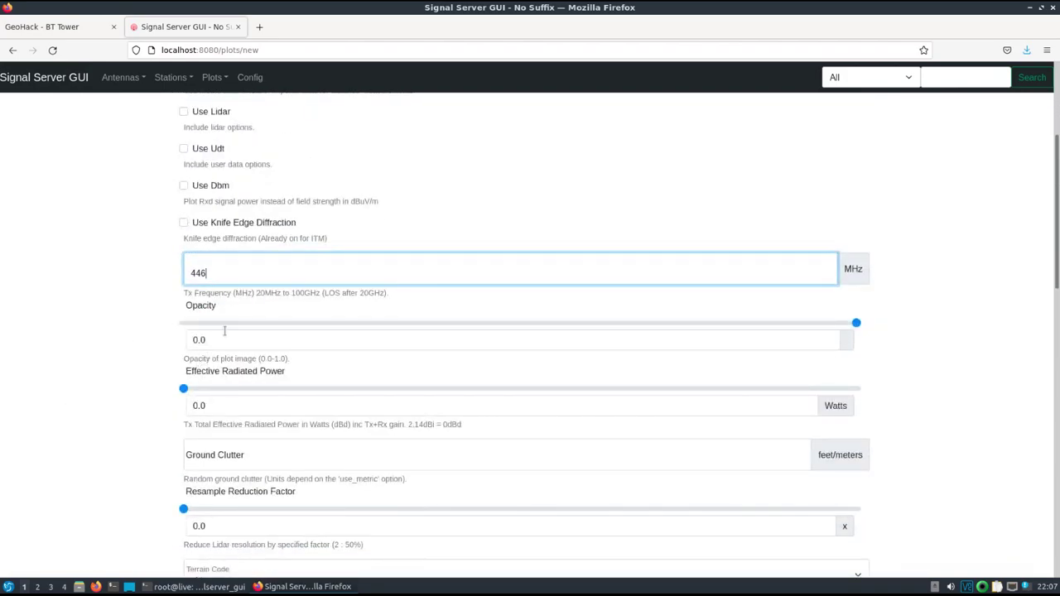
left_click_drag(227, 331, 180, 334)
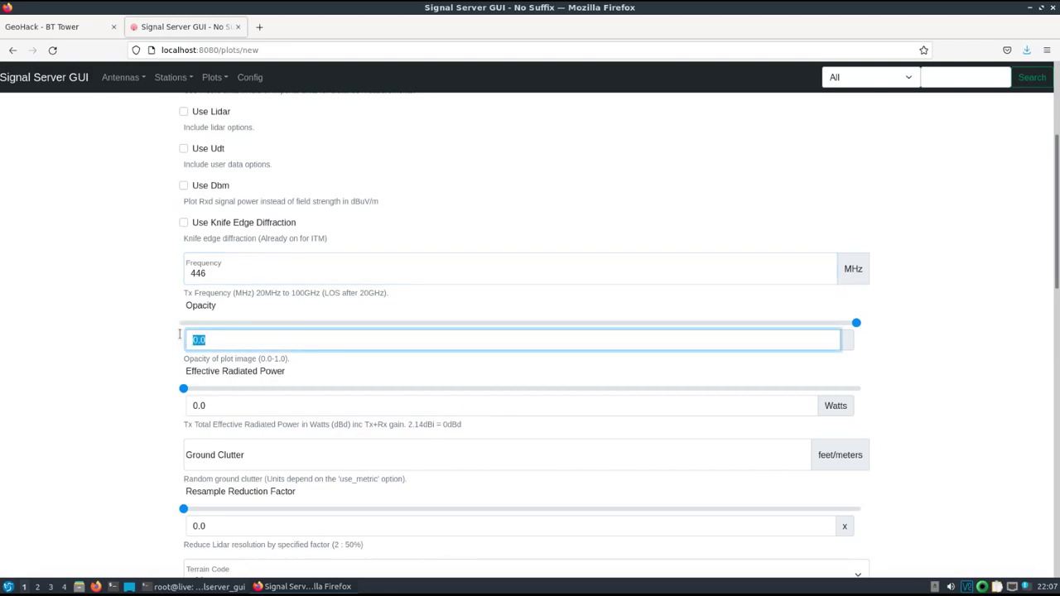
type("100")
left_click(128, 370)
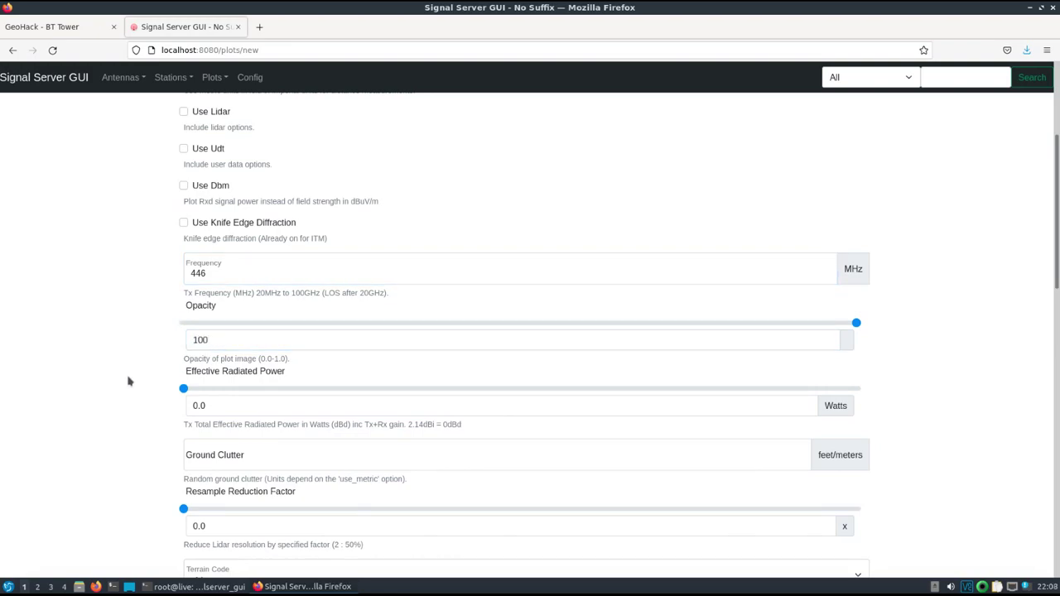
left_click_drag(220, 347, 178, 345)
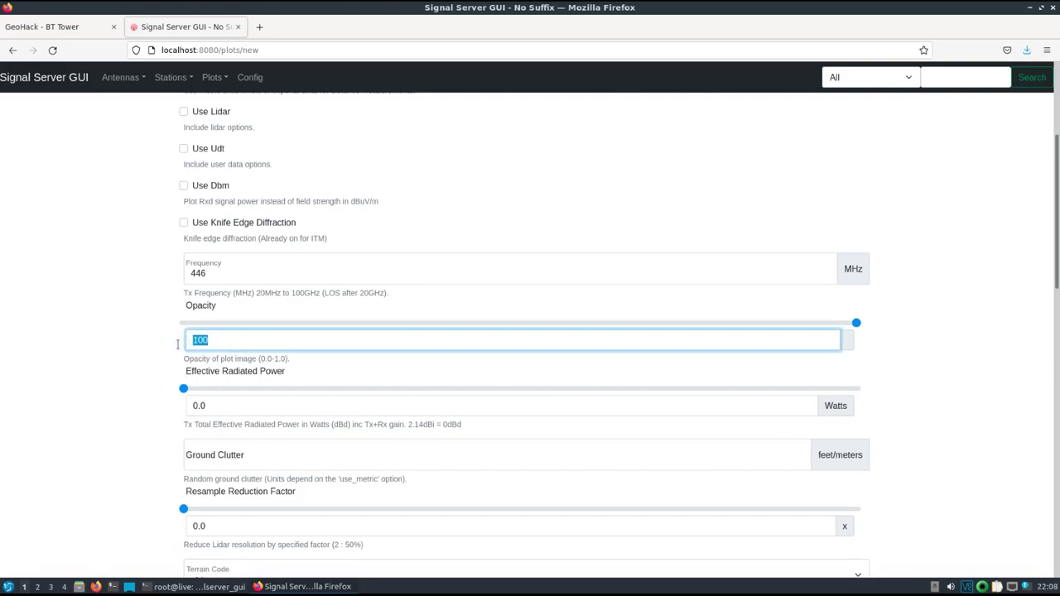
key("BackSpace")
Set the effective radiated power to 100 W
left_click(218, 405)
double_click(218, 405)
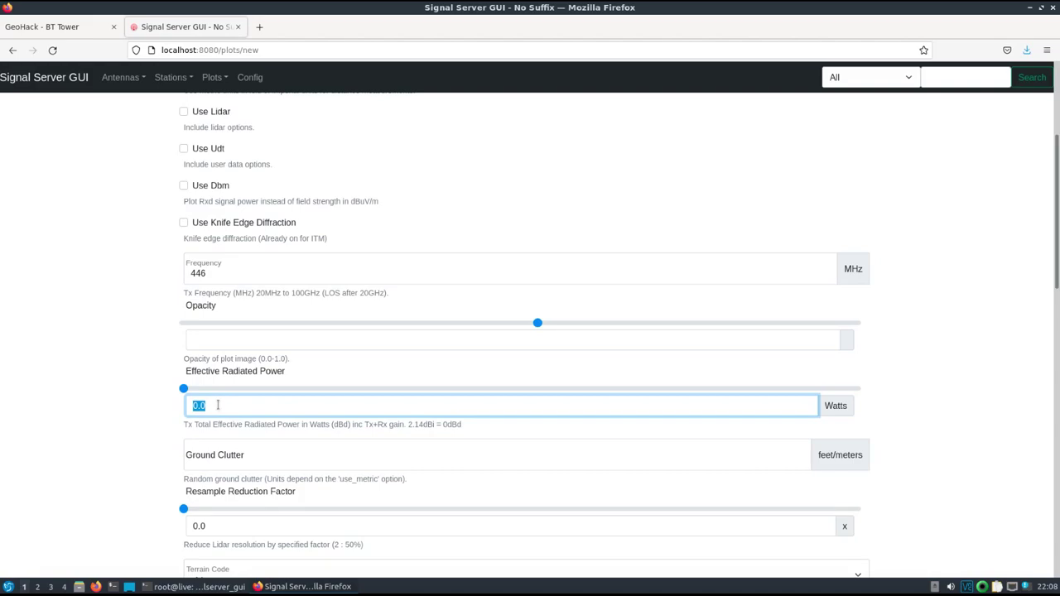
type("100")
left_click(140, 412)
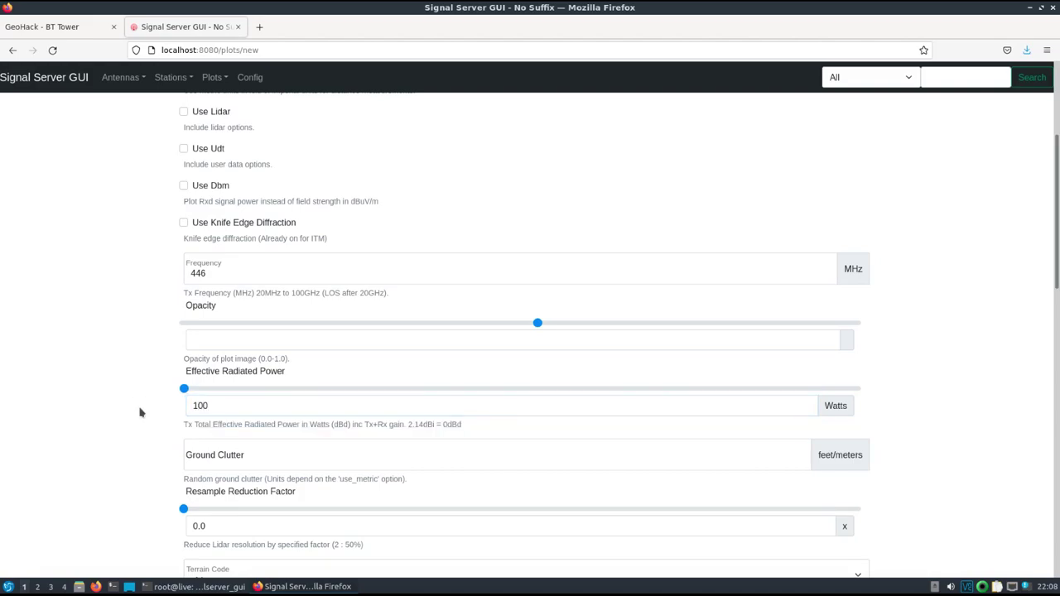
Set the plot resolution to 3600
scroll(140, 412, "down", 1)
scroll(140, 411, "down", 2)
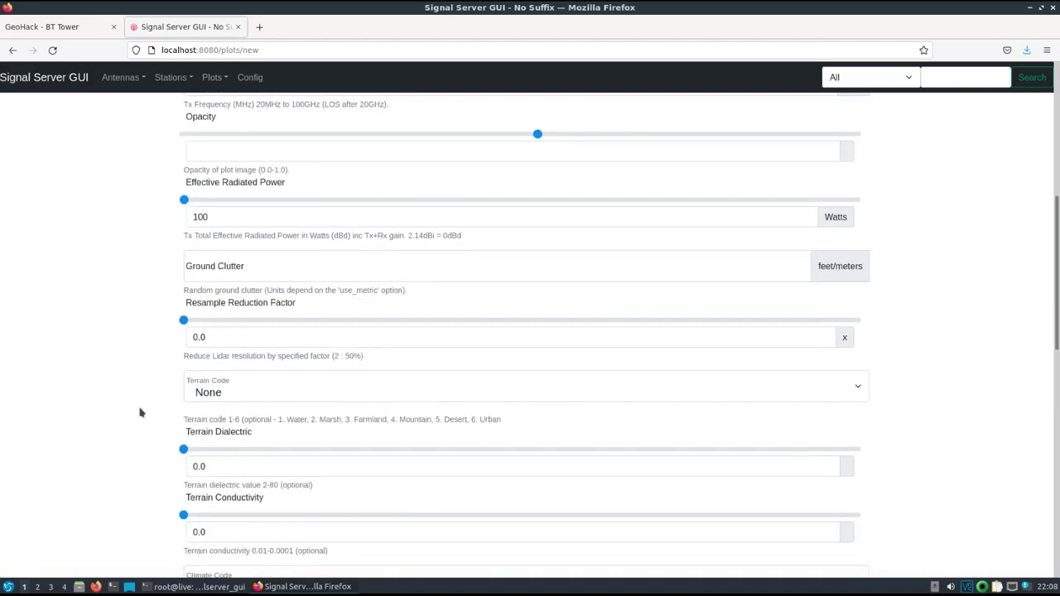
scroll(150, 418, "down", 5)
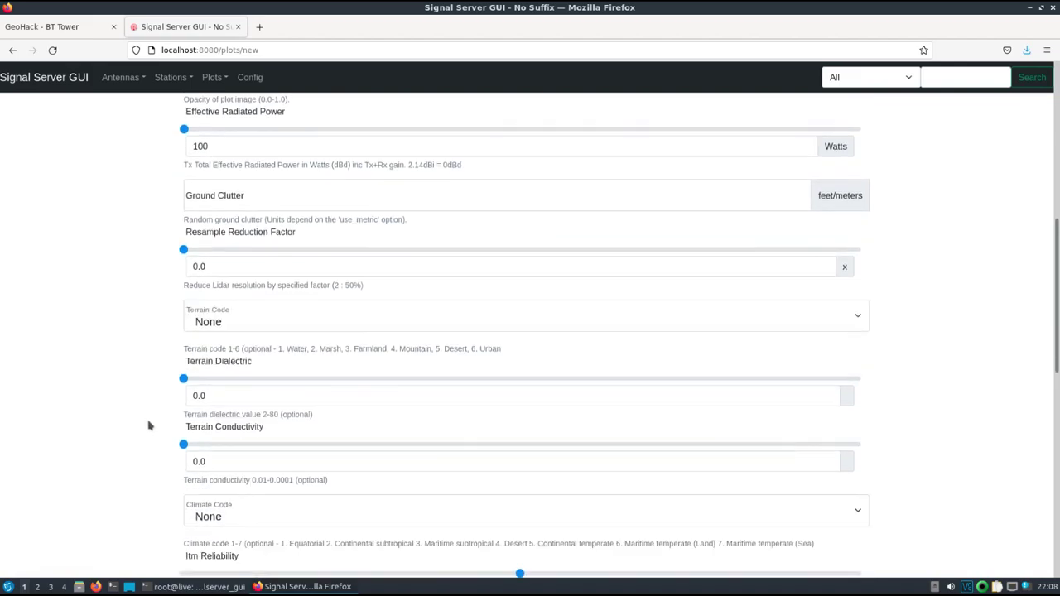
scroll(151, 430, "down", 3)
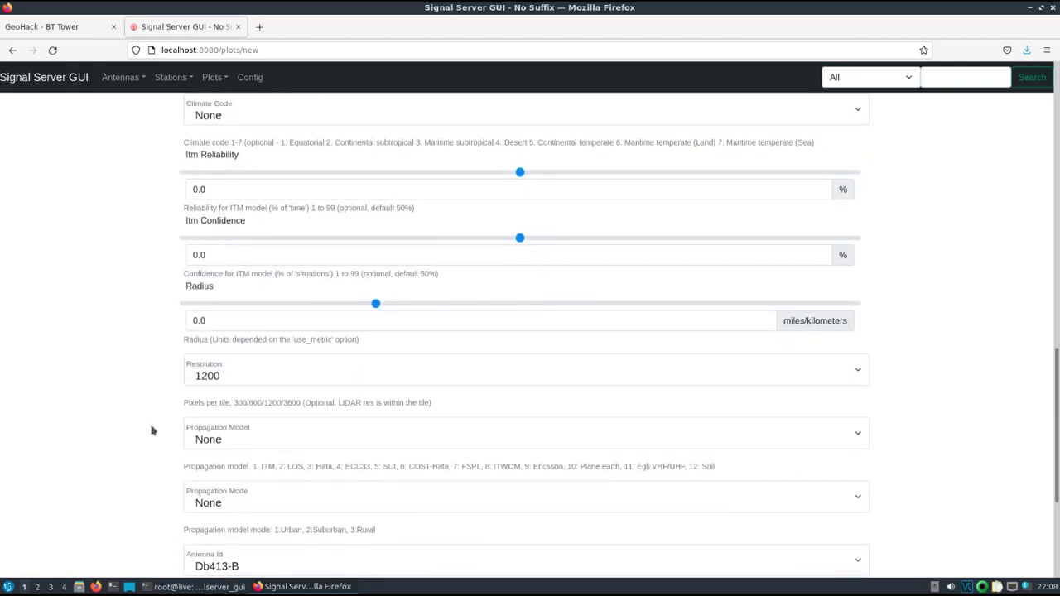
left_click(263, 382)
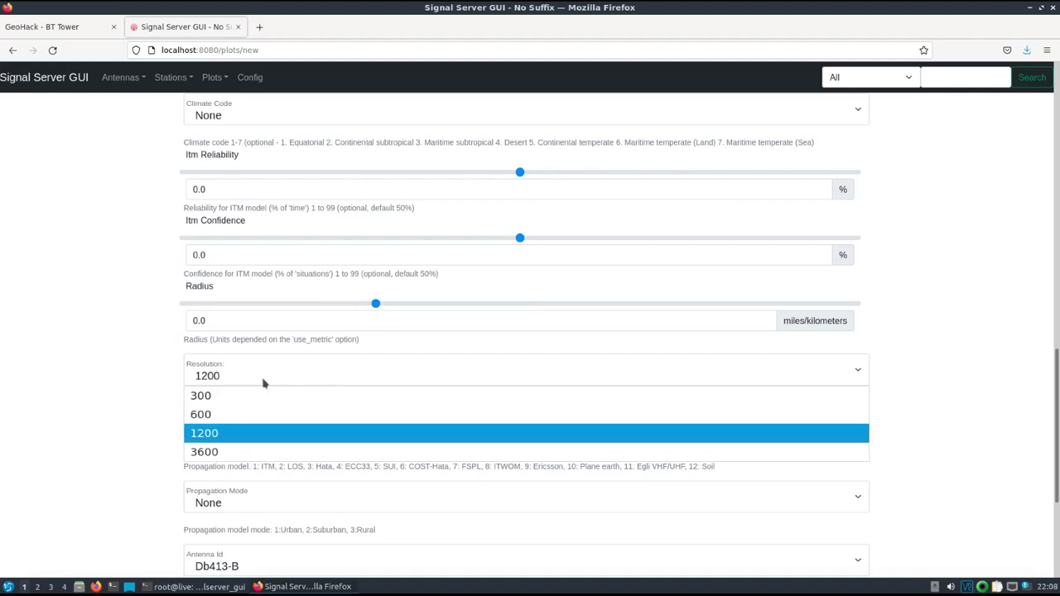
left_click(215, 454)
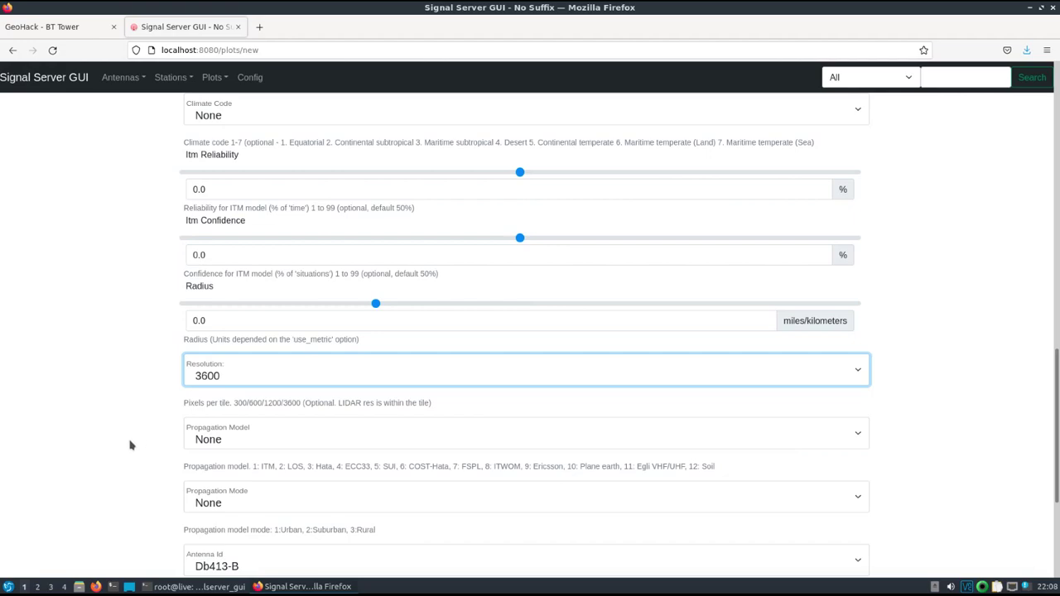
Choose the Itm propagation model
scroll(128, 451, "down", 1)
scroll(128, 452, "down", 1)
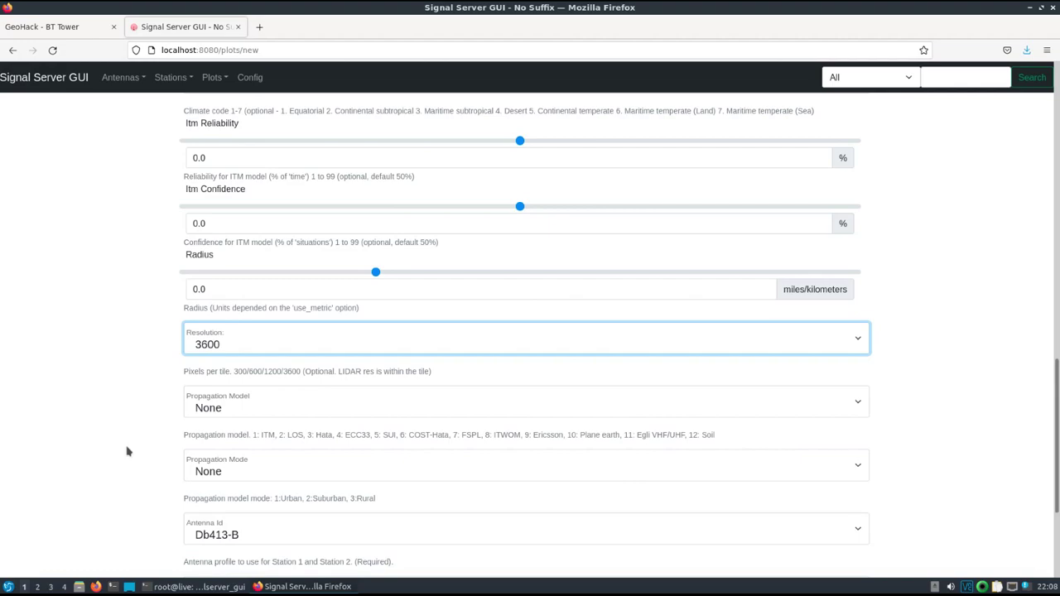
left_click(258, 412)
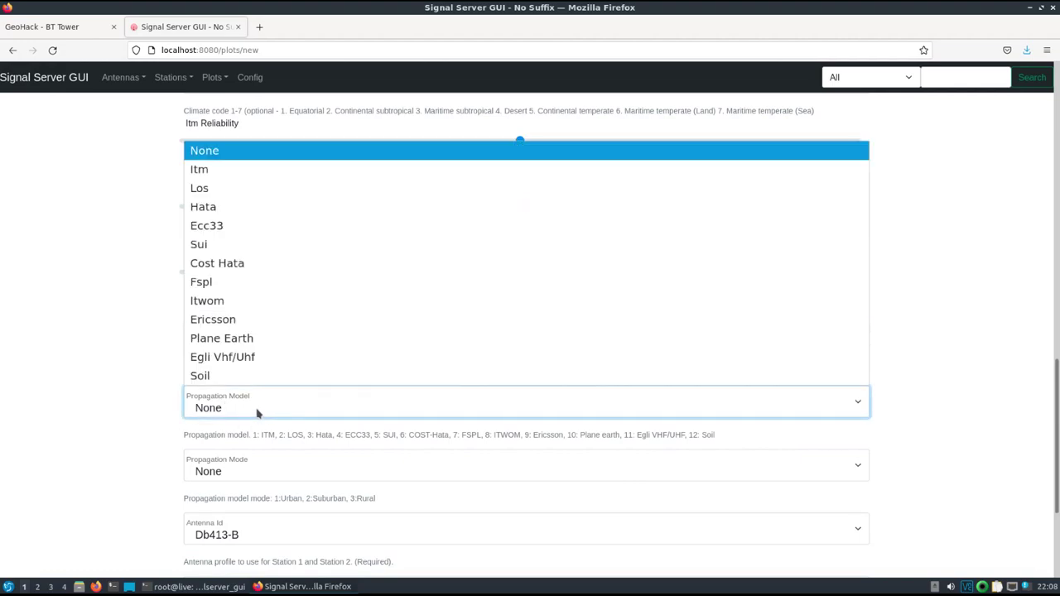
key("Down")
key("Return")
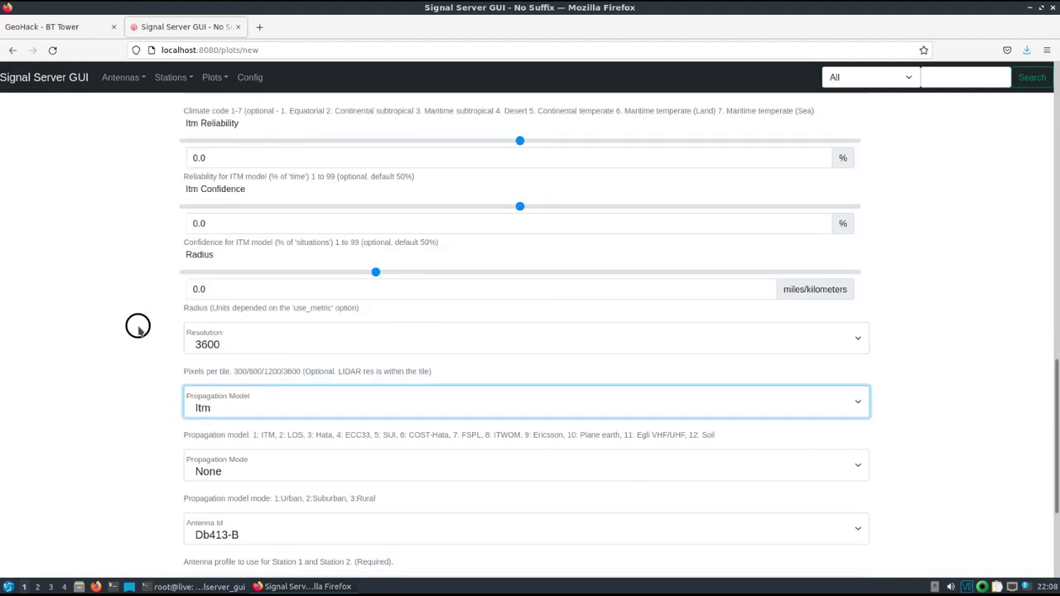
left_click(137, 326)
Choose the Generic Dipole antenna and submit the new plot
scroll(138, 332, "down", 4)
left_click(280, 376)
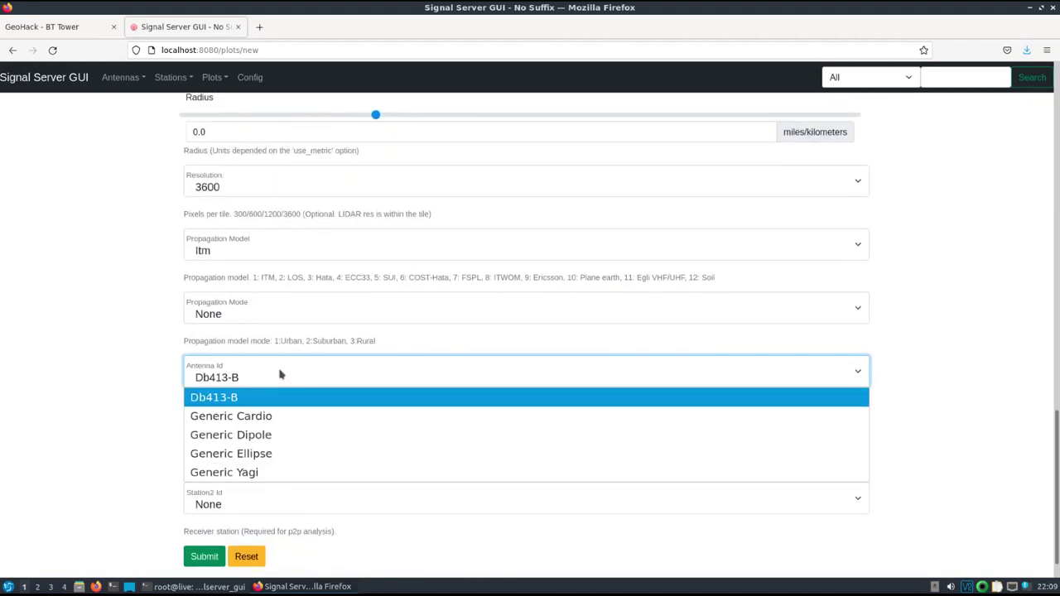
left_click(268, 437)
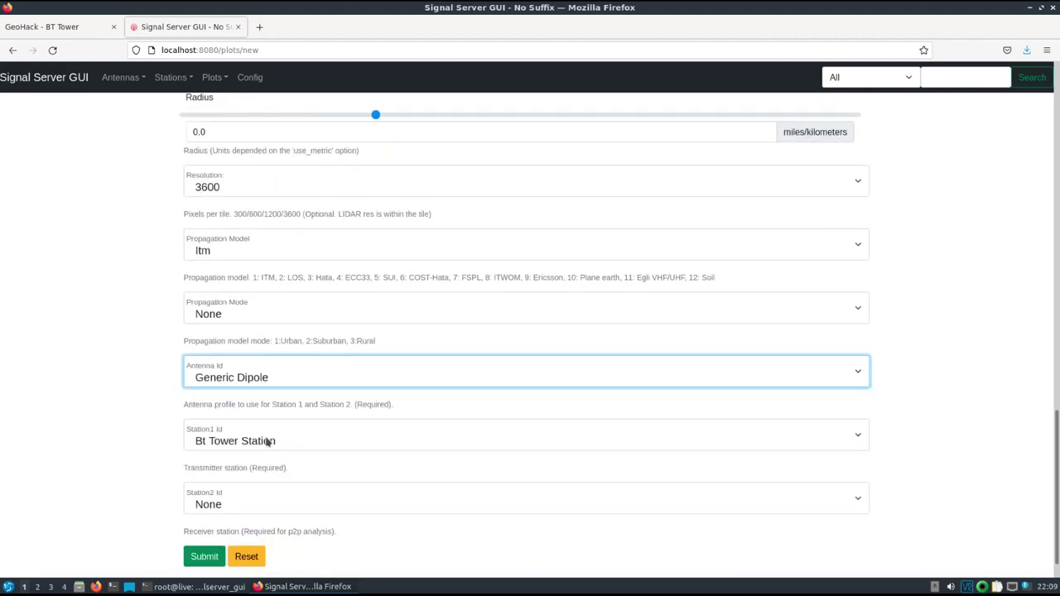
left_click(99, 445)
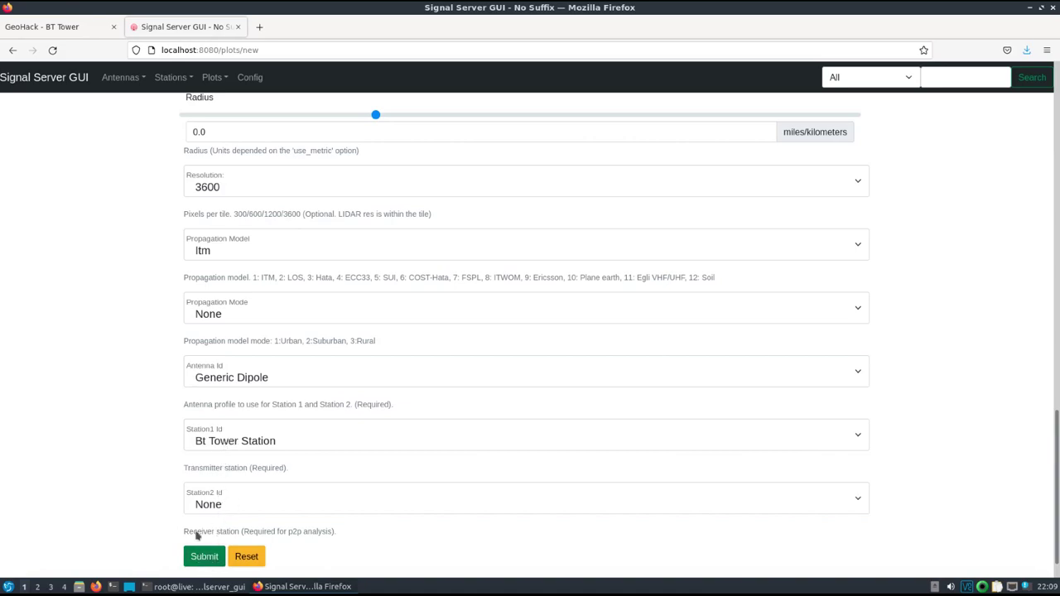
left_click(204, 559)
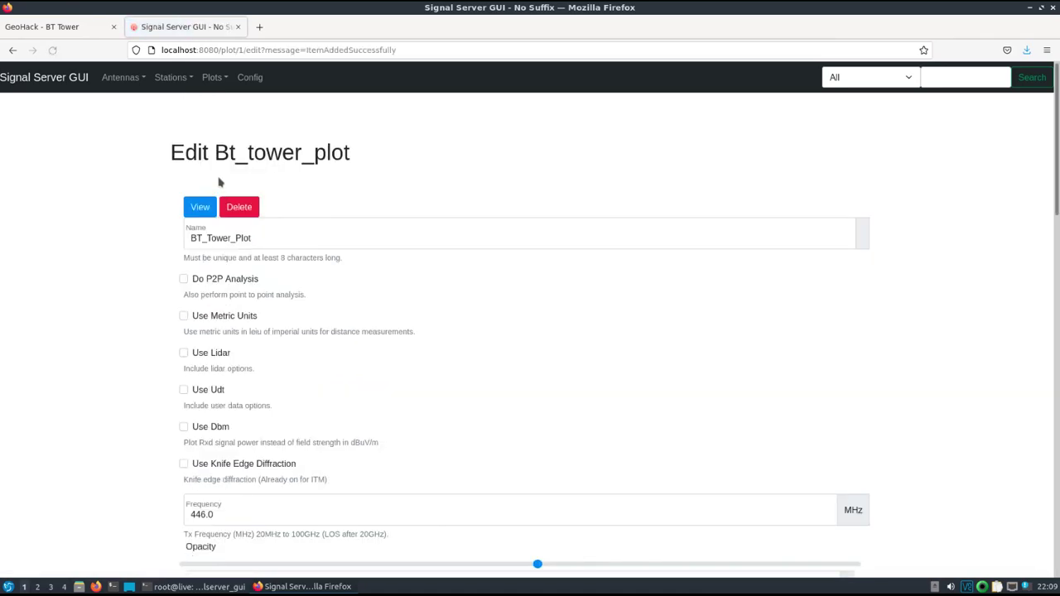
From All Plots, generate BT_Tower_Plot's files and check the server log in the terminal
left_click(212, 77)
left_click(215, 108)
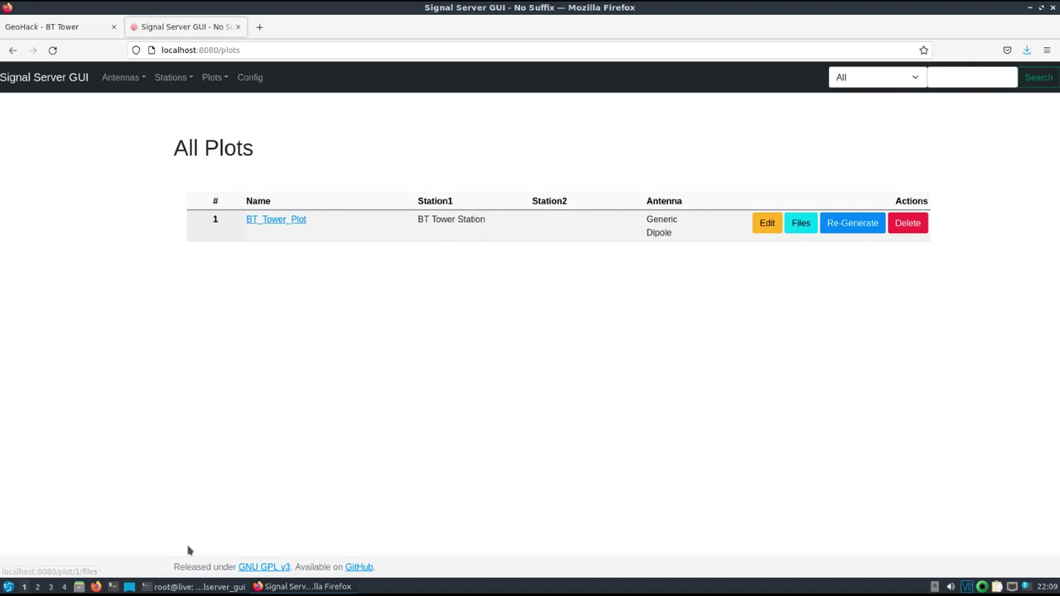
left_click(800, 227)
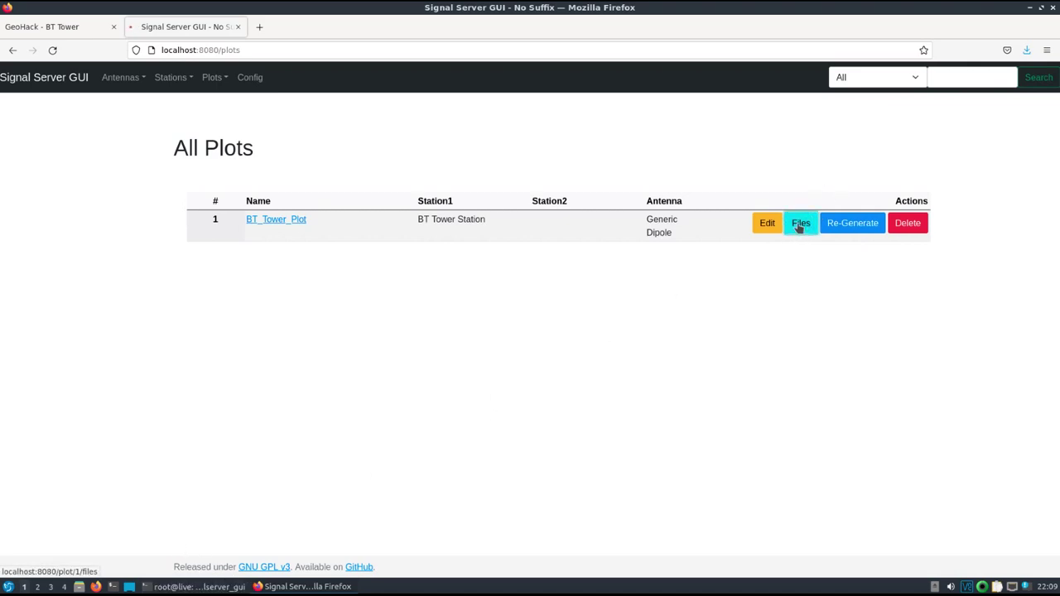
left_click(187, 587)
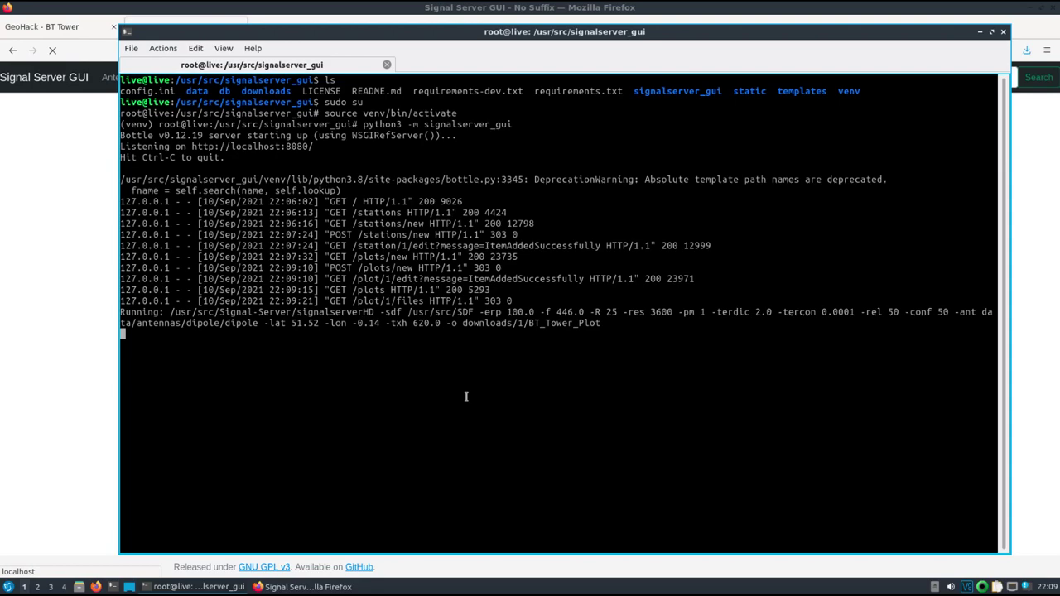
left_click(44, 150)
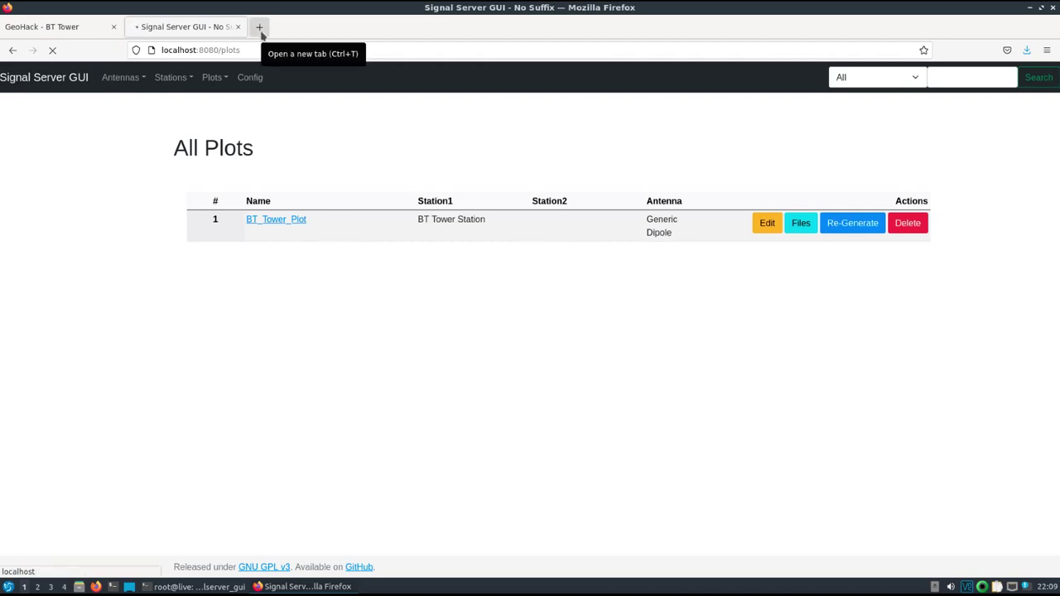
In a new terminal, serve /usr/src/photonmap with python3 -m http.server on port 8000, then minimize it
left_click(114, 587)
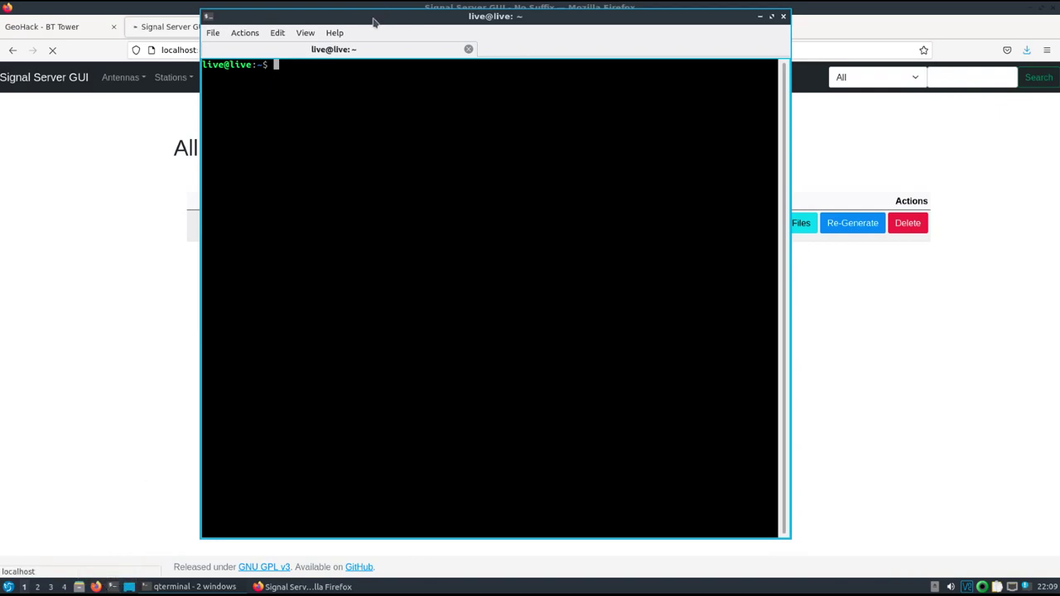
left_click_drag(372, 16, 425, 34)
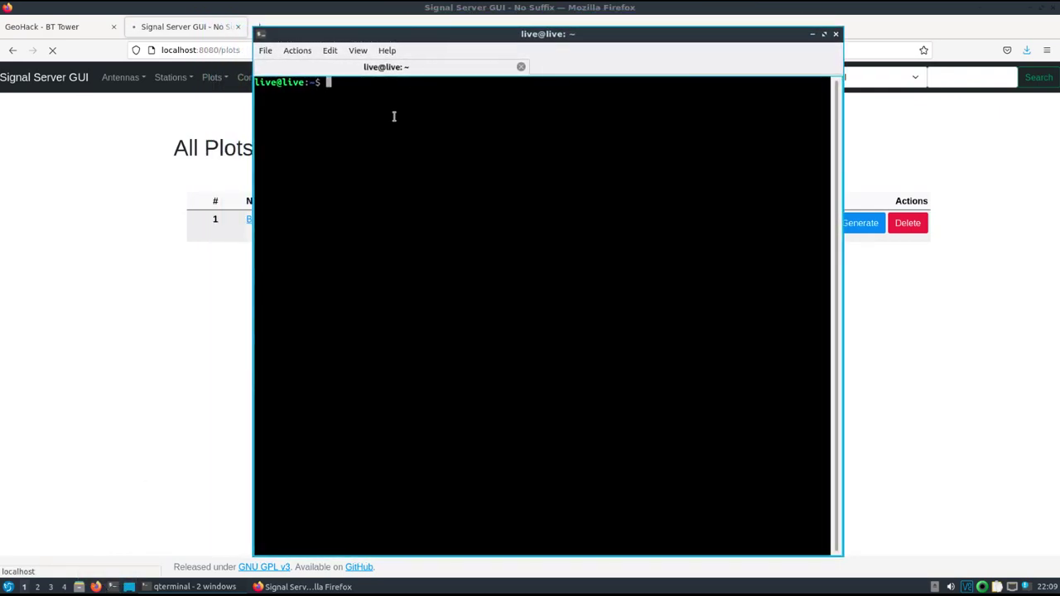
type("cd /usr/src/photonmap/")
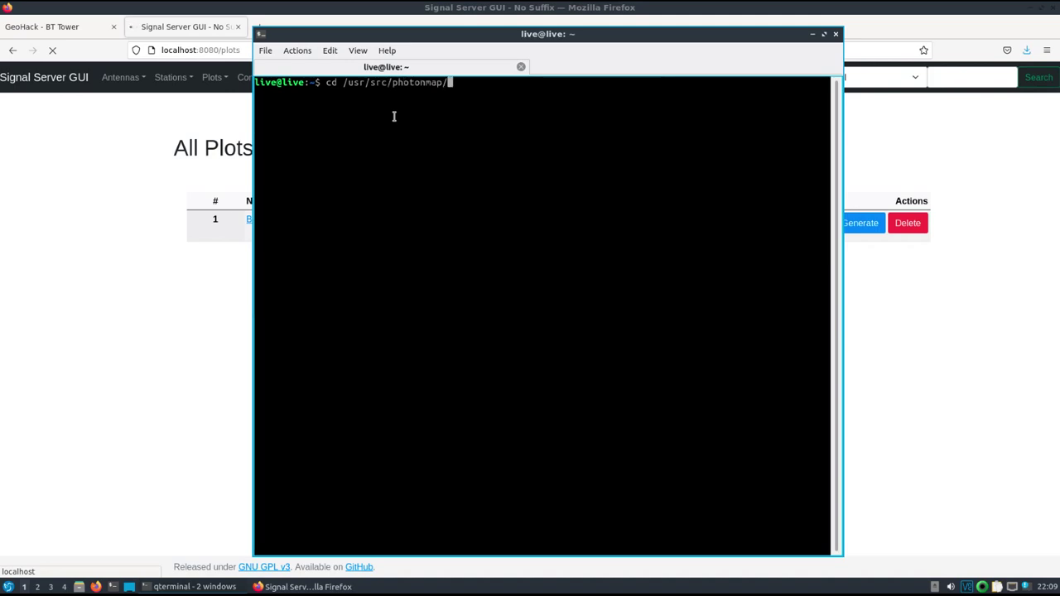
key("Return")
type("ls")
key("Return")
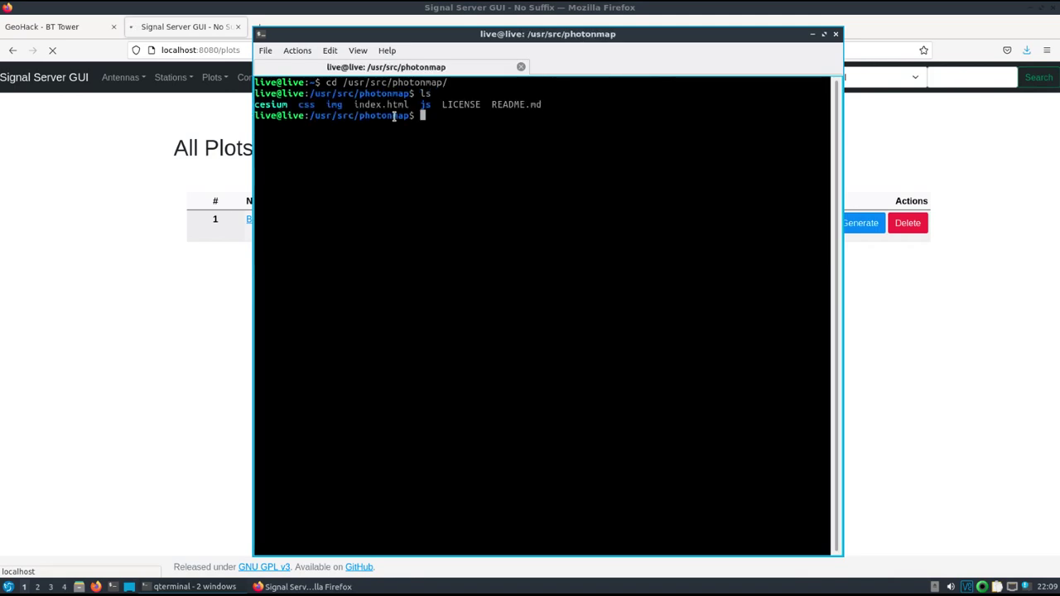
type("python3 -m http.server")
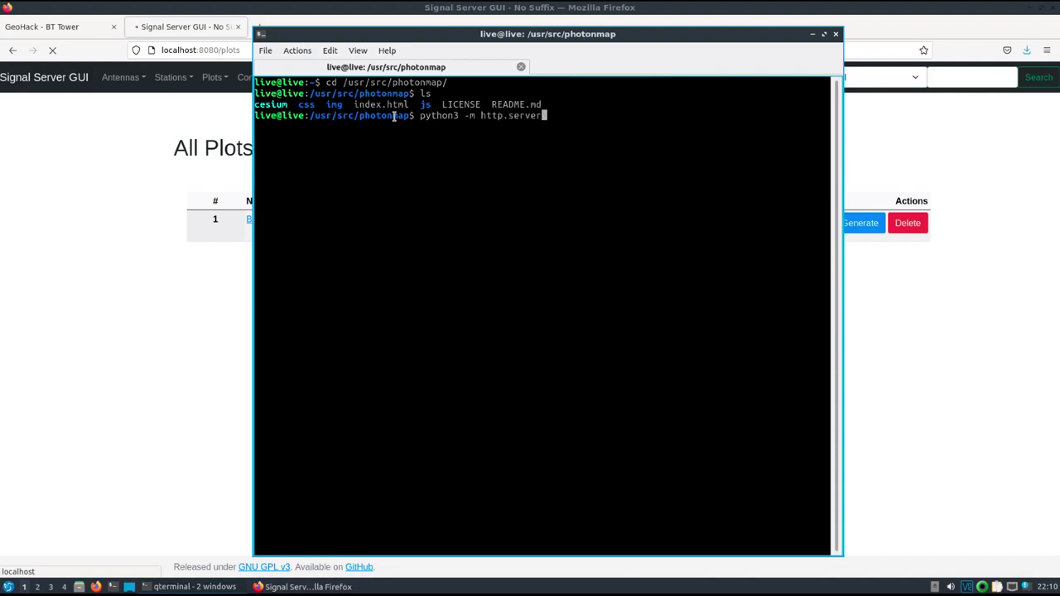
key("Return")
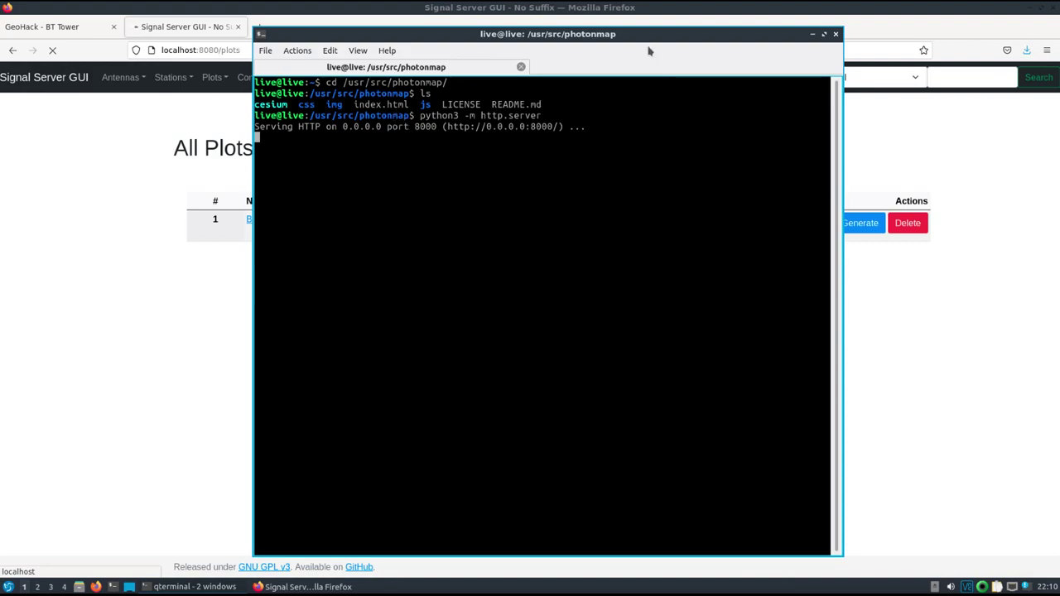
left_click(813, 35)
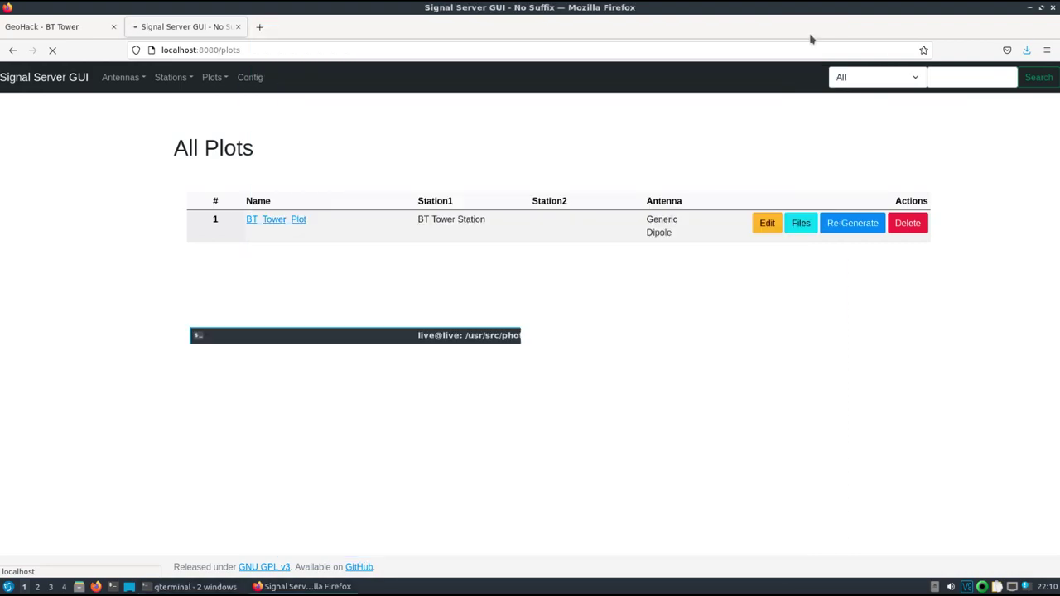
Load localhost:8000 in a new browser tab
left_click(259, 27)
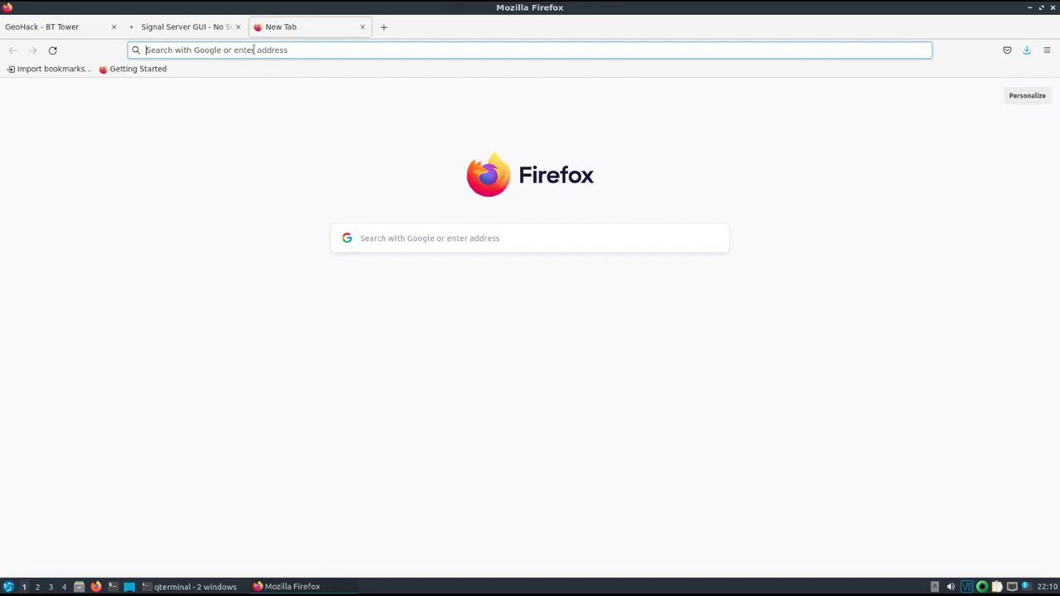
type("loclal")
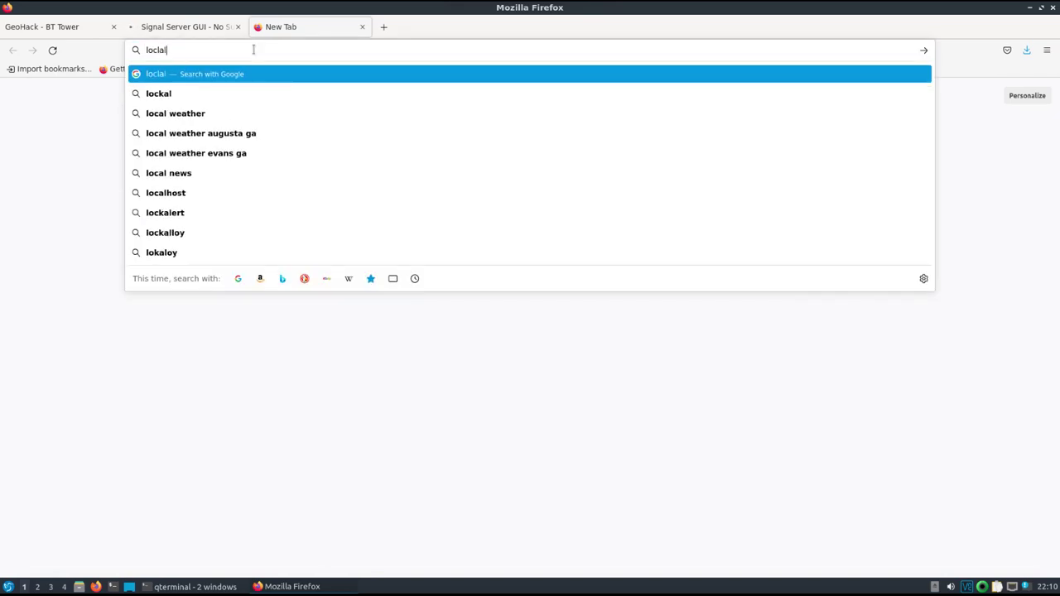
key("BackSpace")
key("BackSpace")
key("BackSpace")
type("alhost")
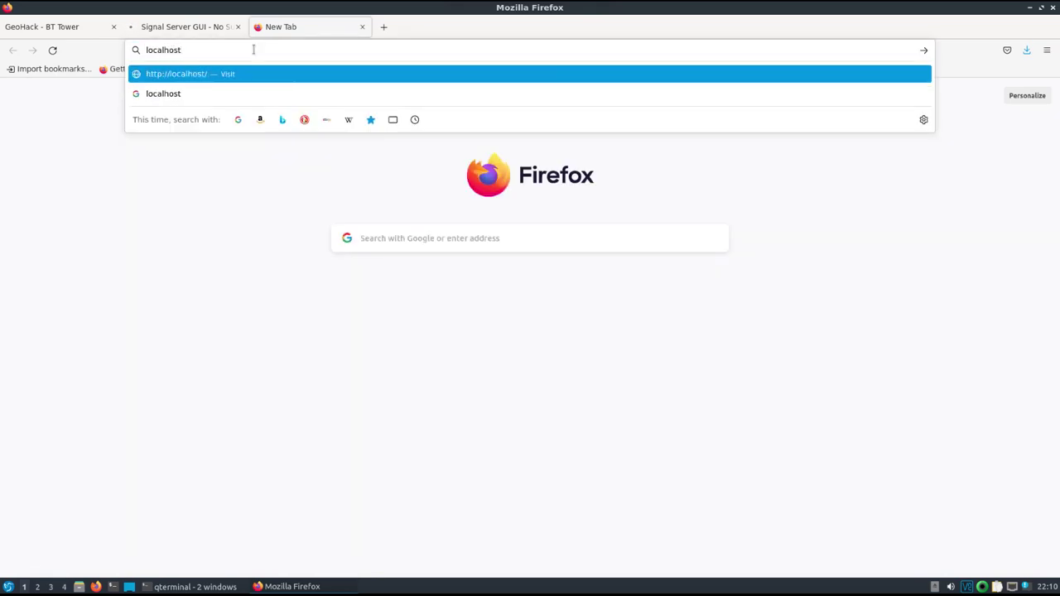
type(":8000")
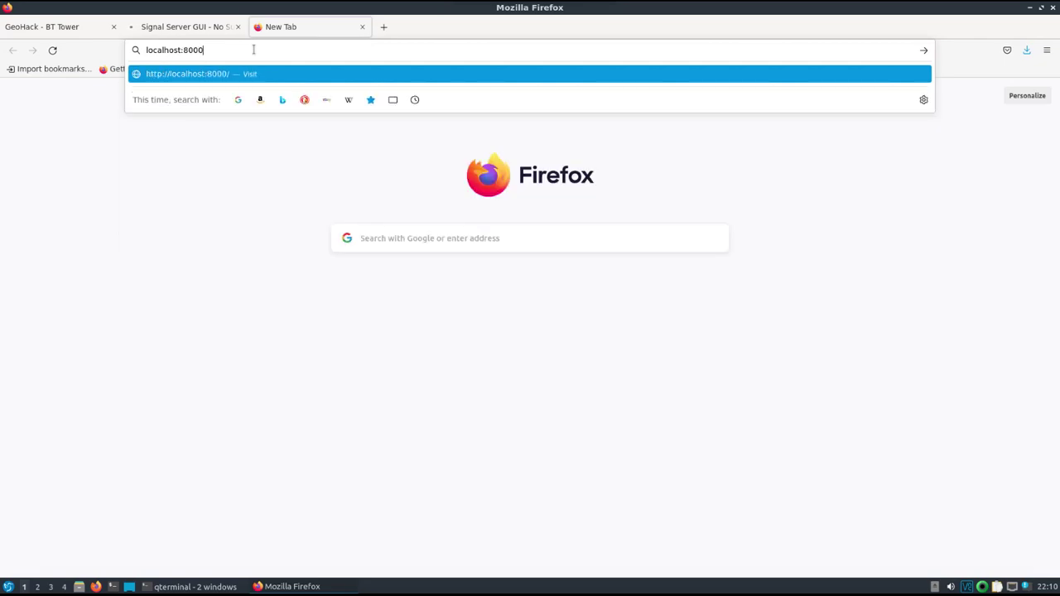
key("Return")
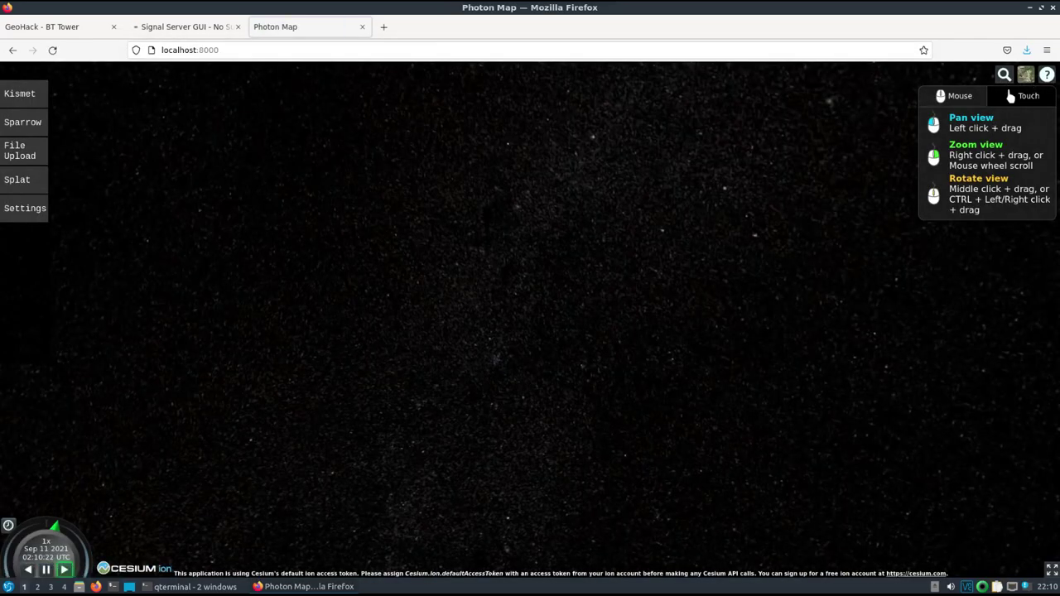
Switch the globe's base imagery to ESRI World Imagery
left_click(1026, 75)
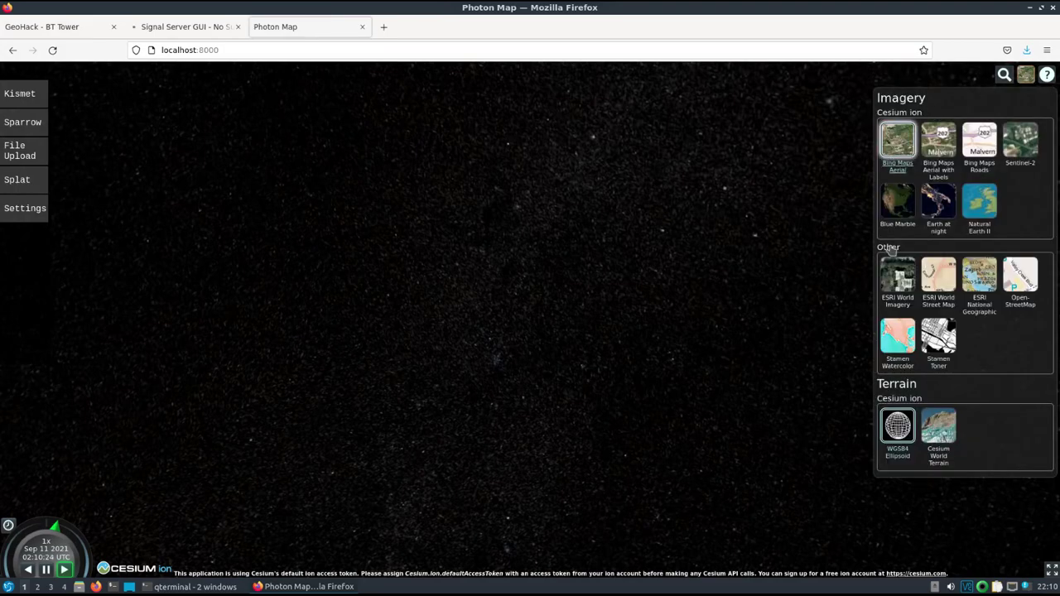
left_click(893, 272)
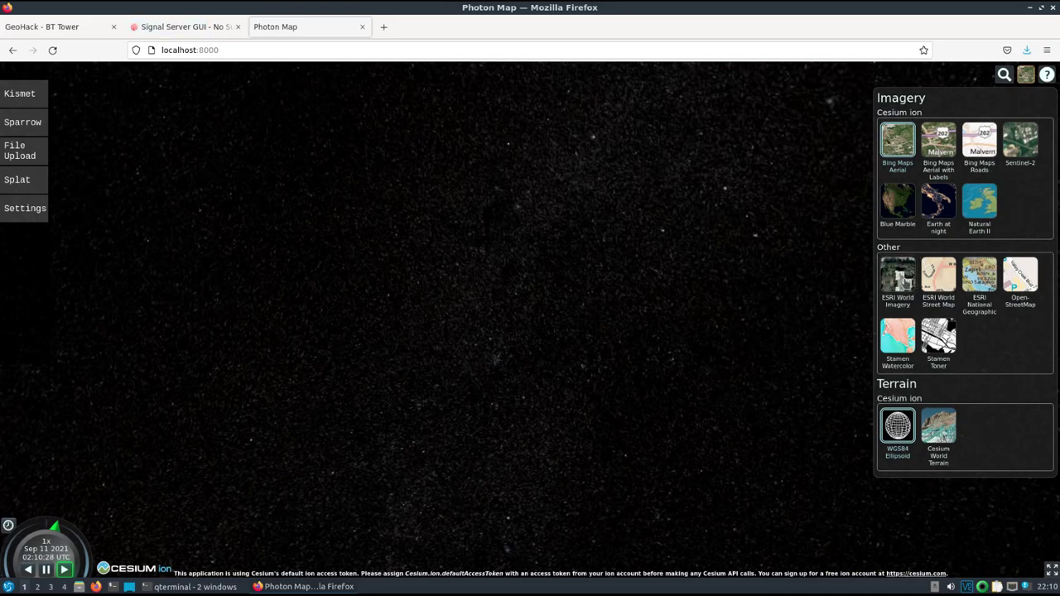
left_click(901, 282)
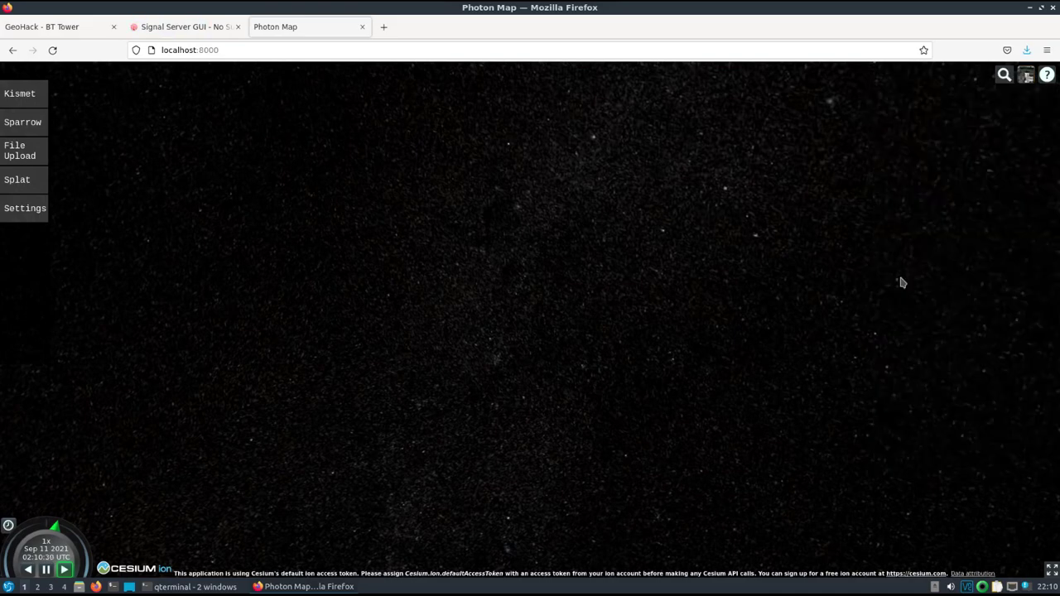
left_click(1025, 76)
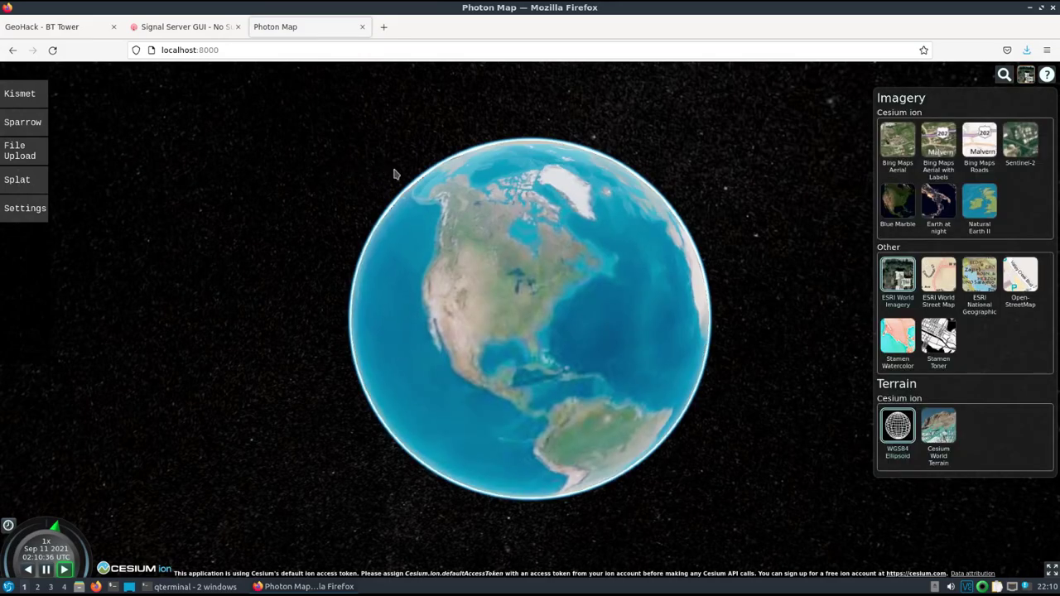
Download BT_Tower_Plot.kmz from the plot's Files tab and confirm saving it
left_click(179, 28)
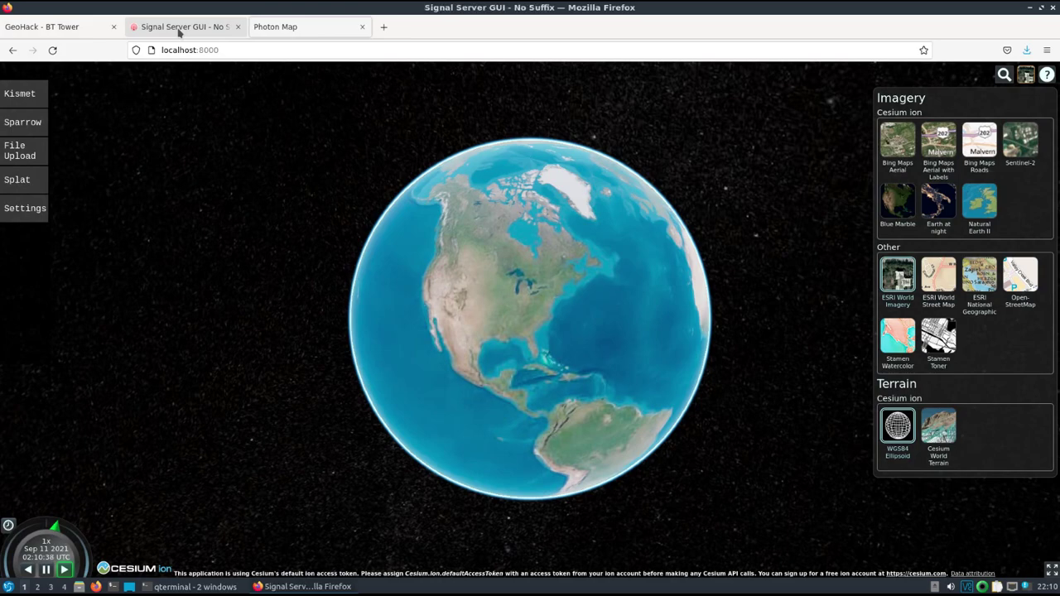
scroll(568, 357, "down", 2)
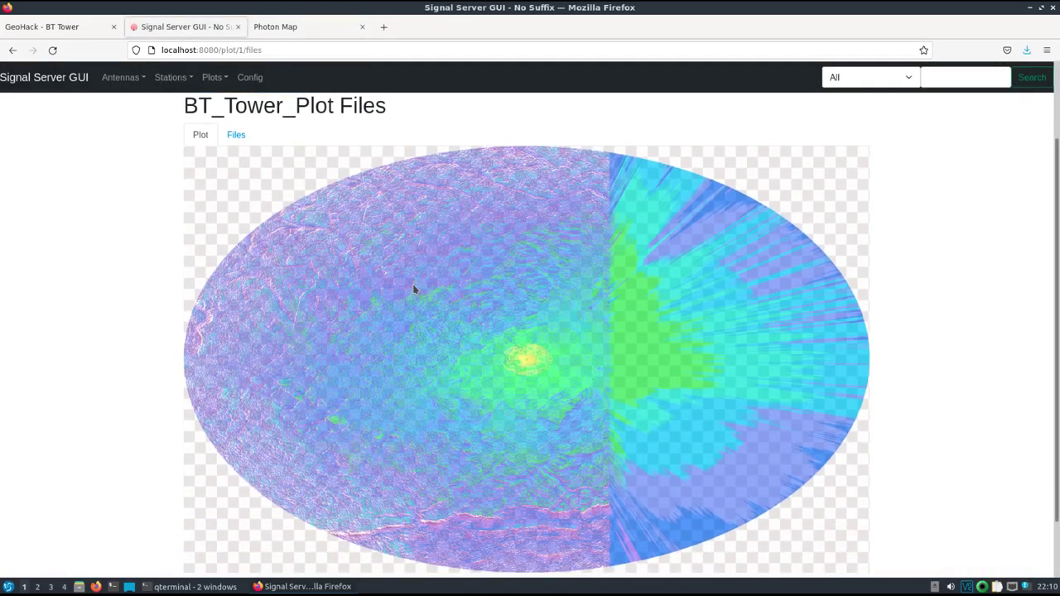
scroll(414, 289, "up", 2)
left_click(241, 229)
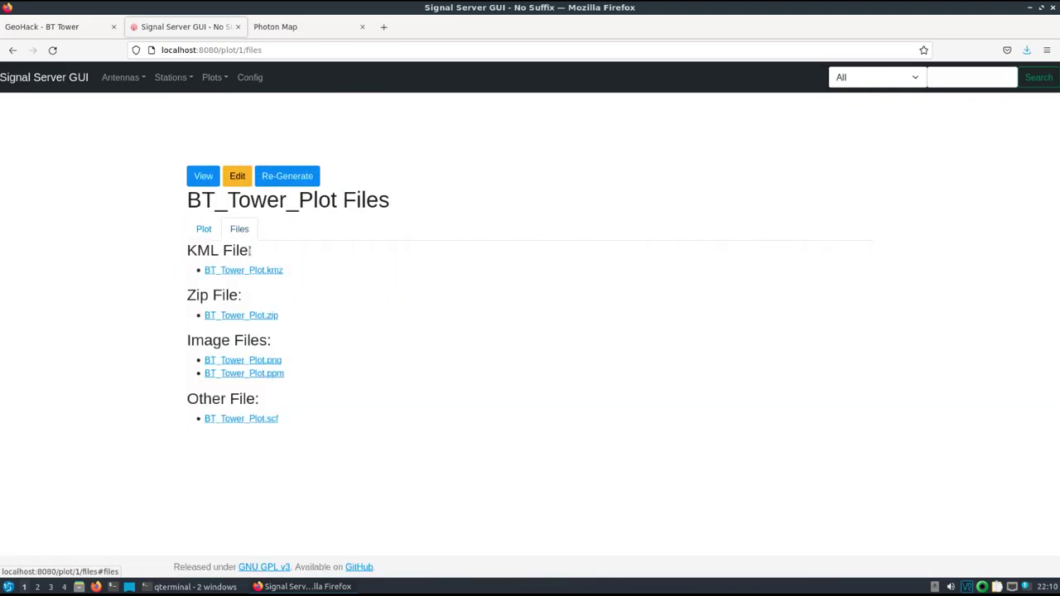
left_click(257, 270)
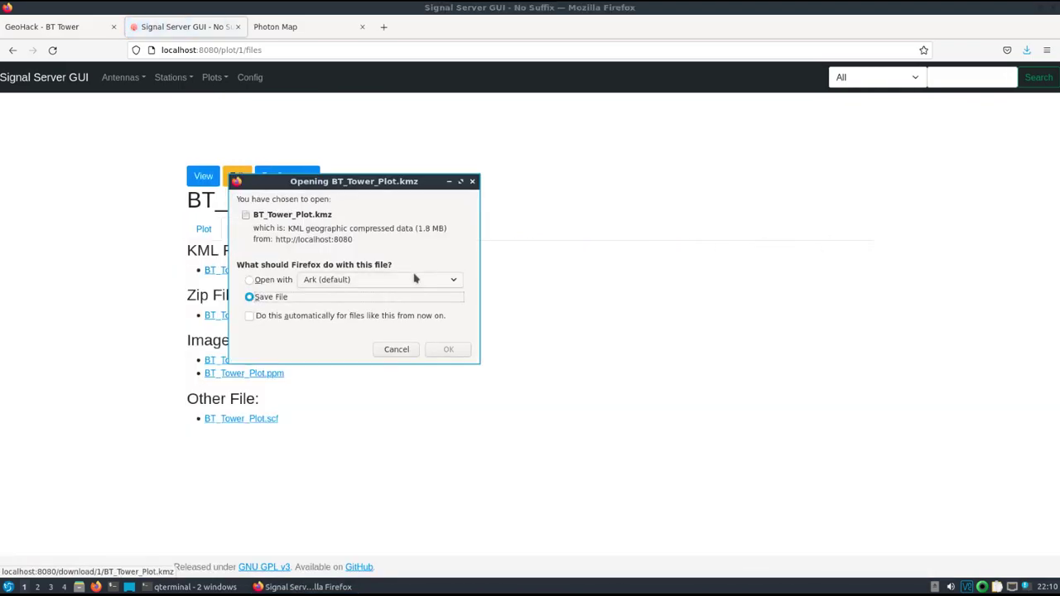
left_click(448, 349)
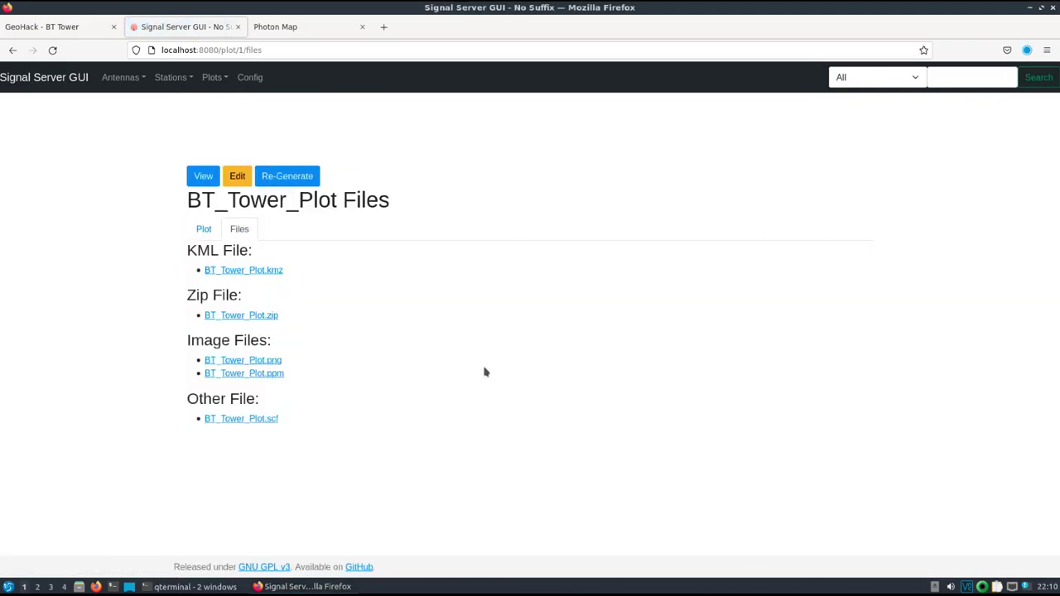
Upload BT_Tower_Plot(1).kmz from Downloads through Photon Map's File Upload panel
left_click(282, 31)
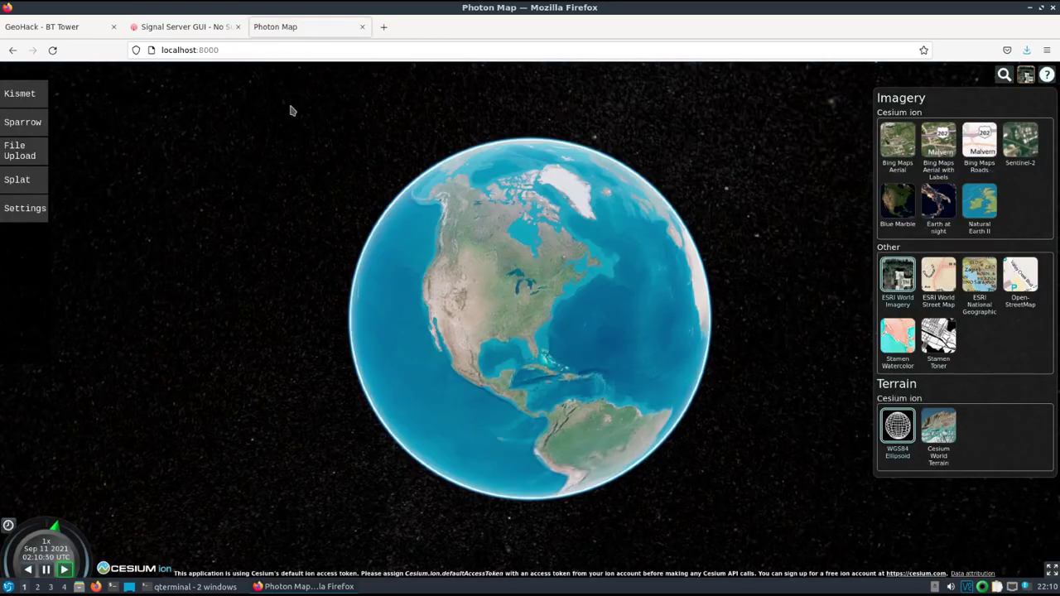
left_click(821, 154)
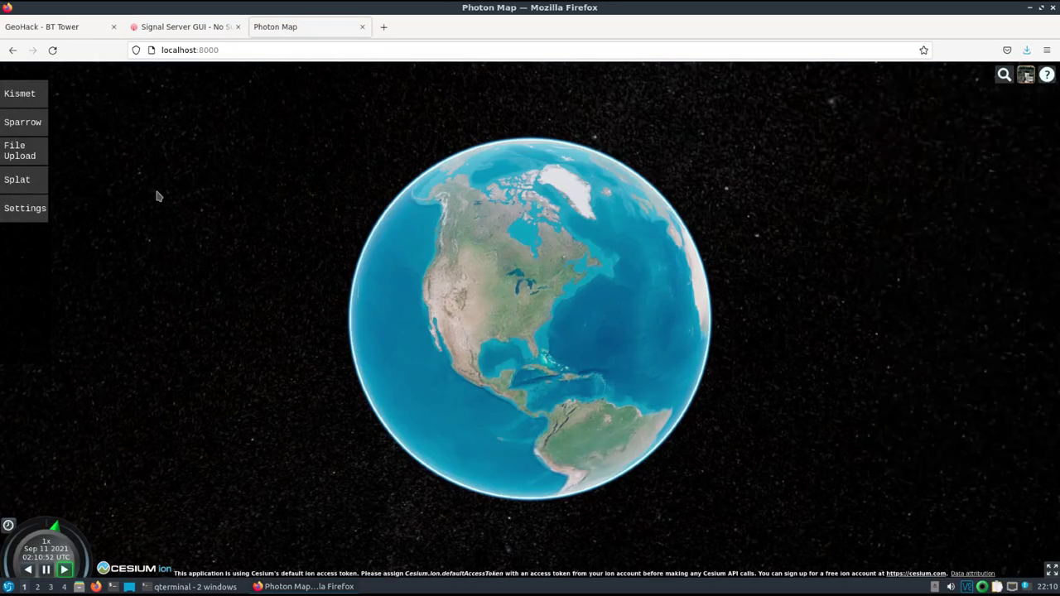
left_click(26, 158)
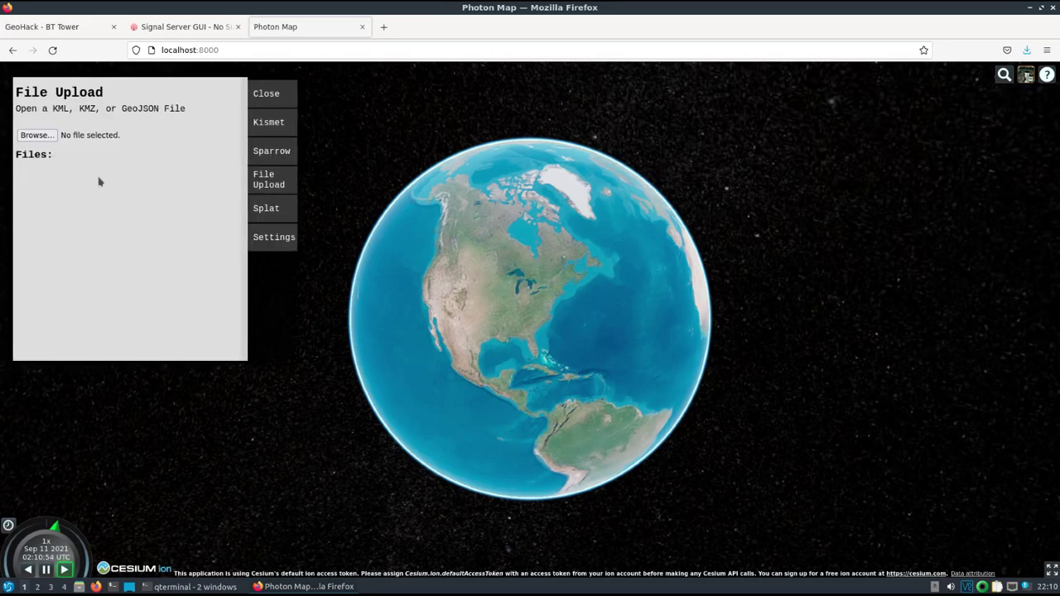
left_click(36, 135)
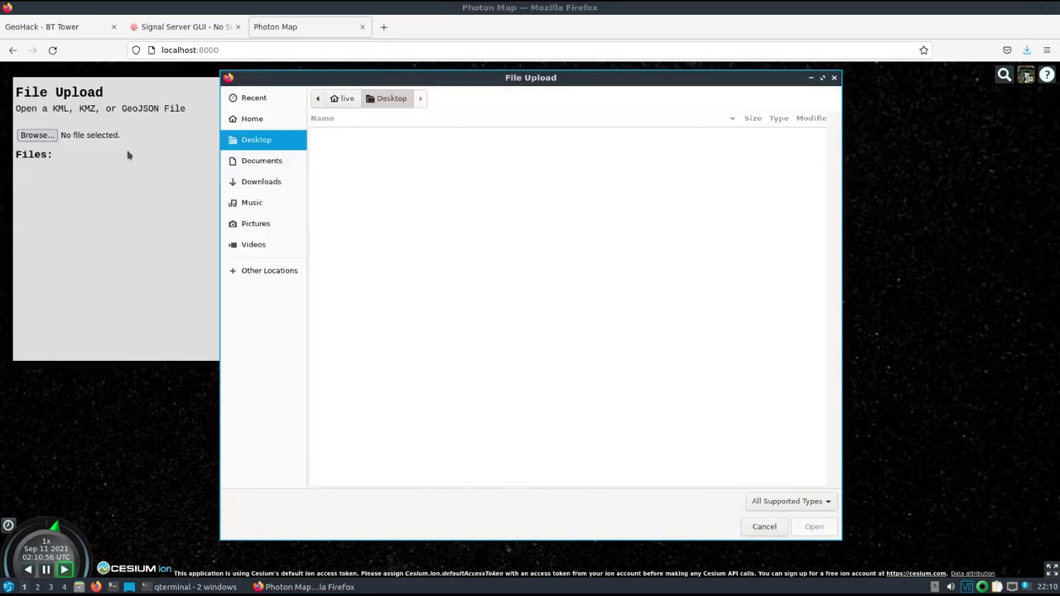
left_click(261, 181)
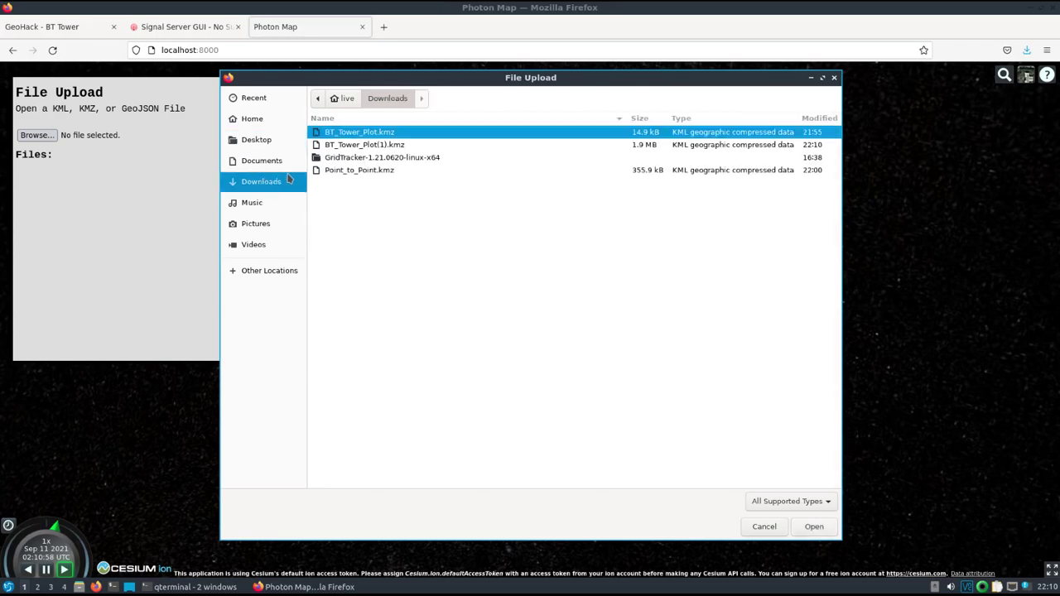
left_click(813, 123)
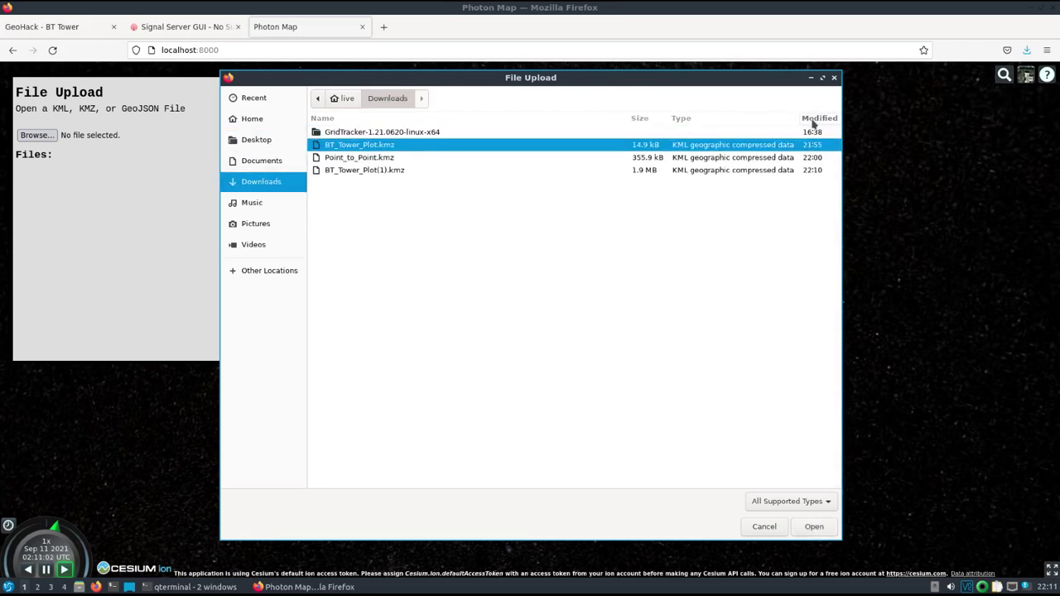
double_click(377, 171)
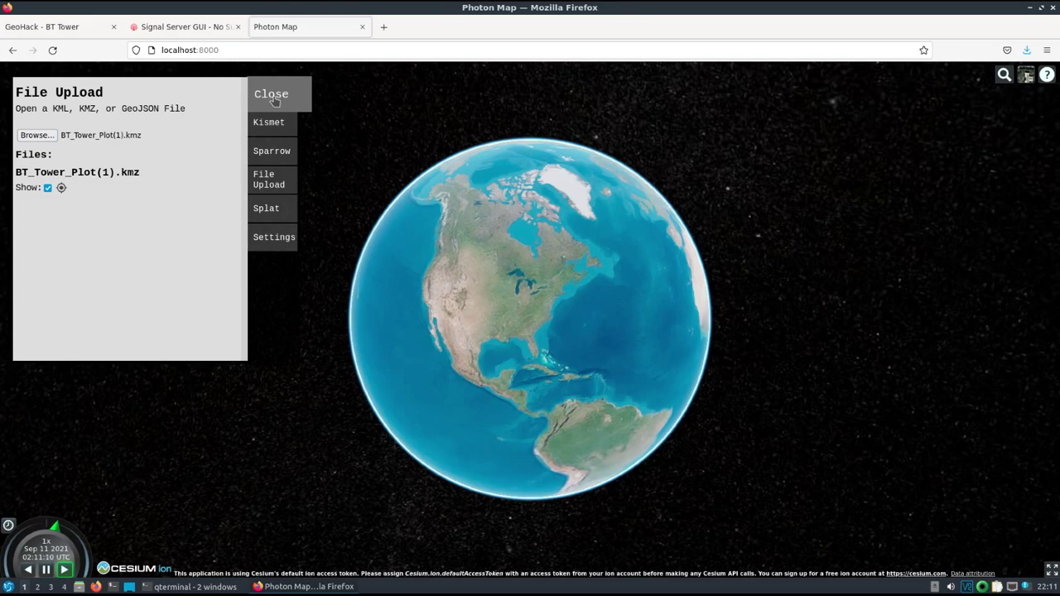
Search for 'google earth' in a new tab, then go back to Photon Map
left_click(384, 28)
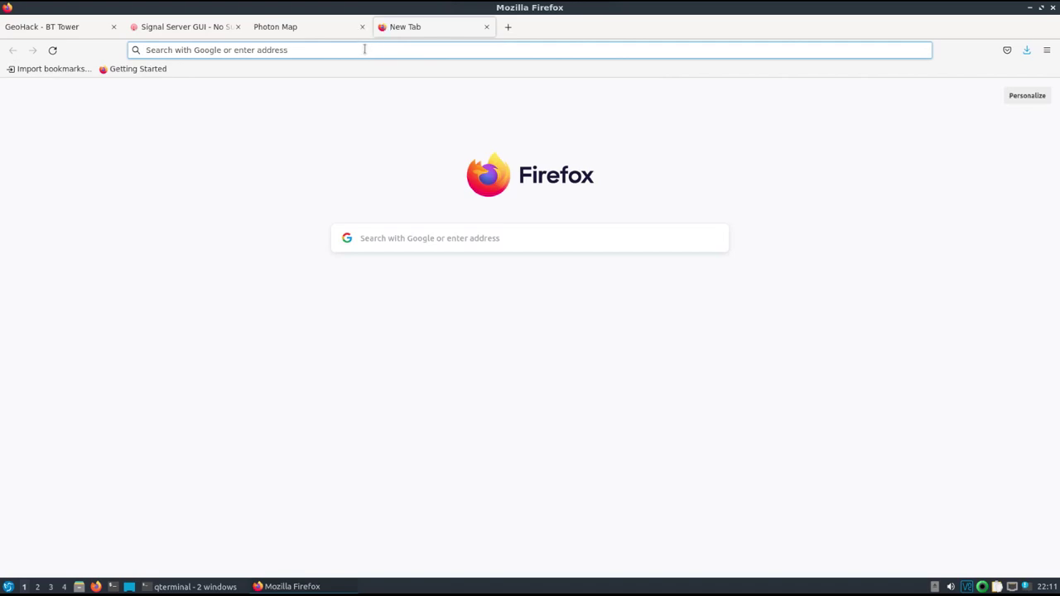
type("google map")
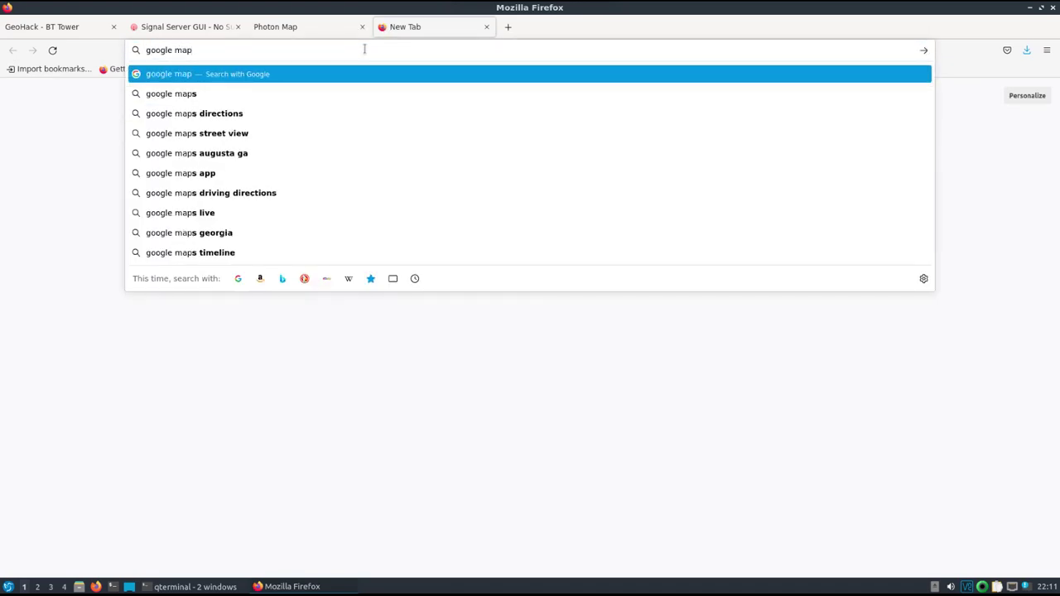
key("BackSpace")
key("BackSpace")
key("BackSpace")
key("BackSpace")
type("earth")
key("Return")
left_click(294, 26)
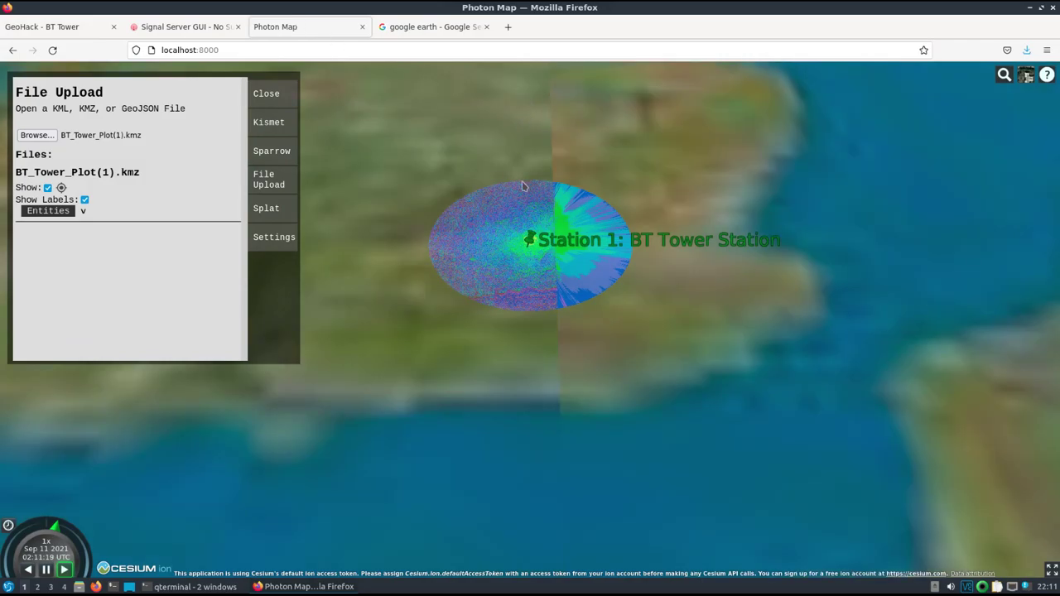
Expand the uploaded file's entity list and tilt the 3-D view toward the horizon around Station 1
left_click(83, 211)
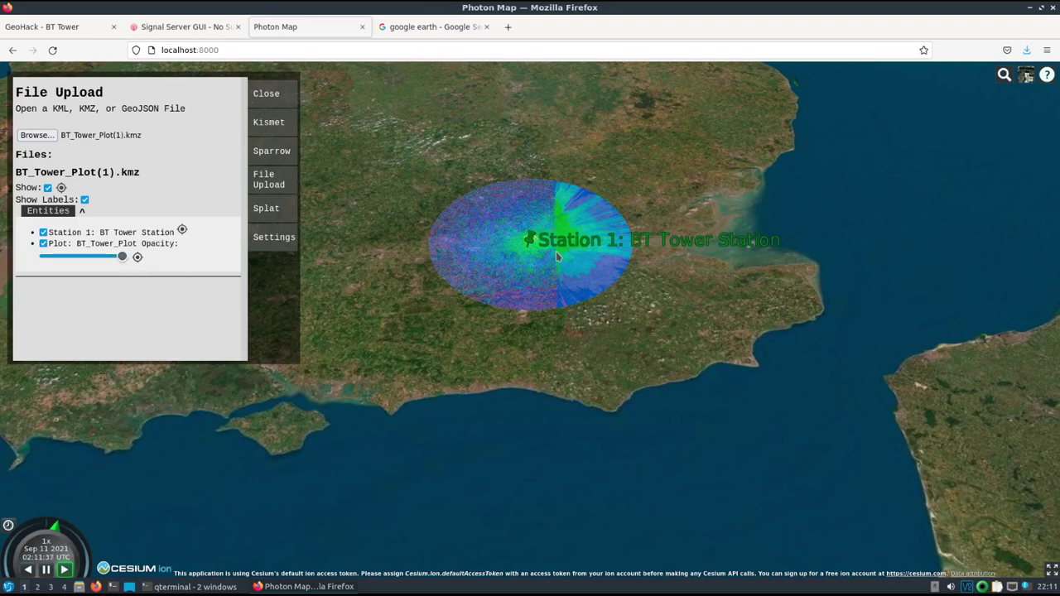
scroll(557, 258, "down", 2)
scroll(538, 255, "up", 5)
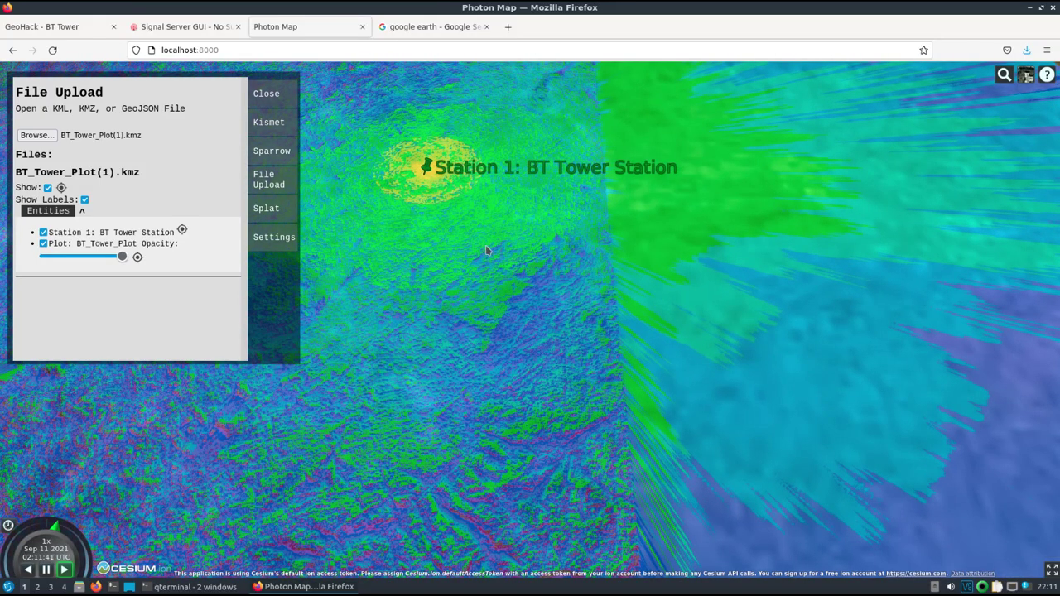
left_click_drag(488, 251, 385, 246)
Lower the BT_Tower_Plot overlay's opacity and tilt the view further toward the horizon
left_click_drag(122, 258, 76, 258)
scroll(435, 219, "down", 3)
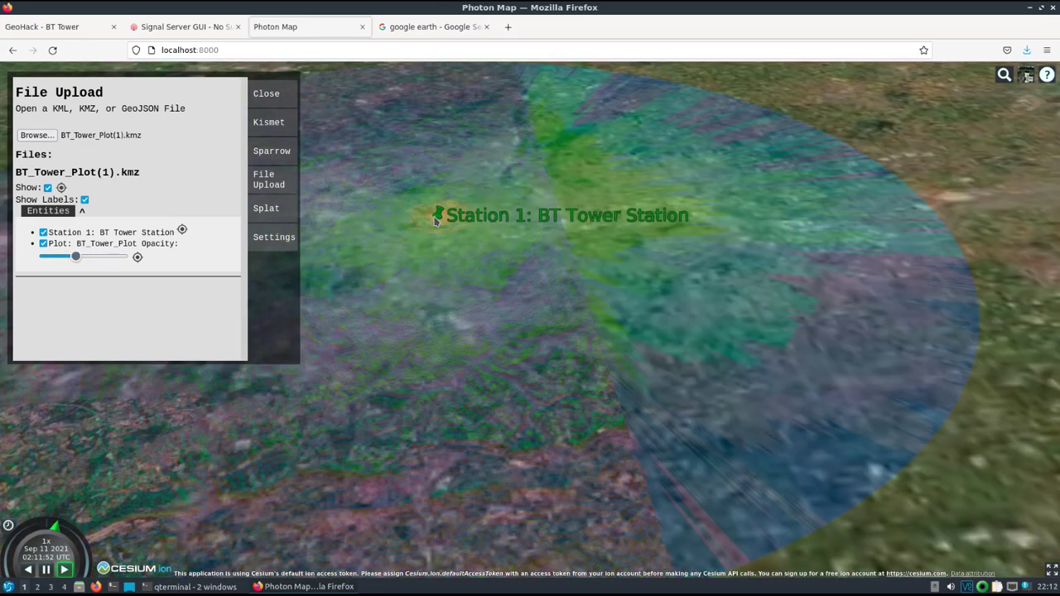
scroll(435, 220, "up", 3)
scroll(429, 222, "up", 5)
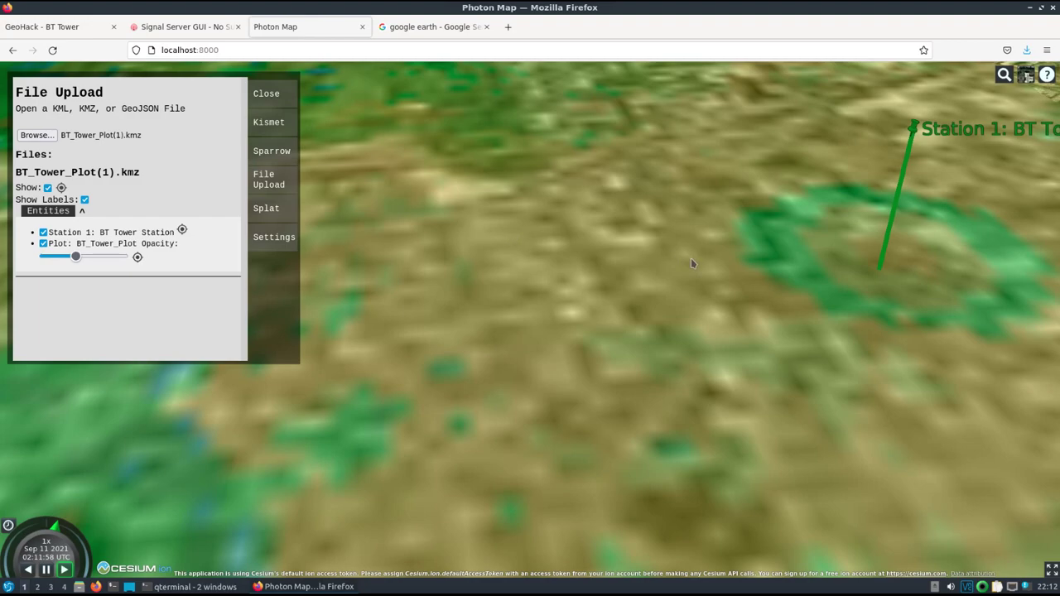
mouse_move(691, 259)
left_mouse_down()
mouse_move(665, 221)
mouse_move(765, 234)
left_mouse_up()
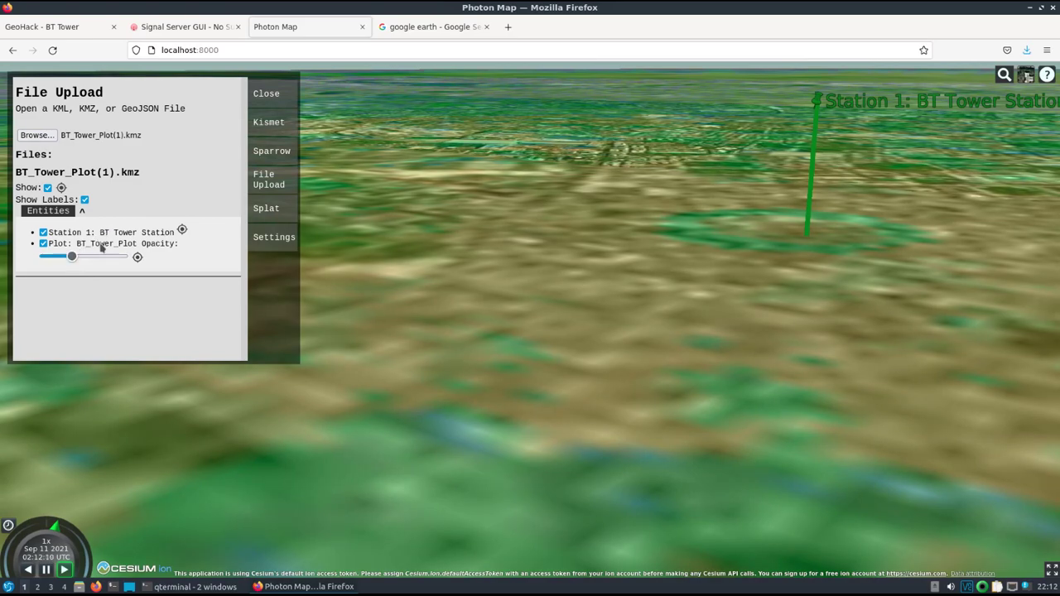
Close Photon Map's File Upload panel
left_click(431, 27)
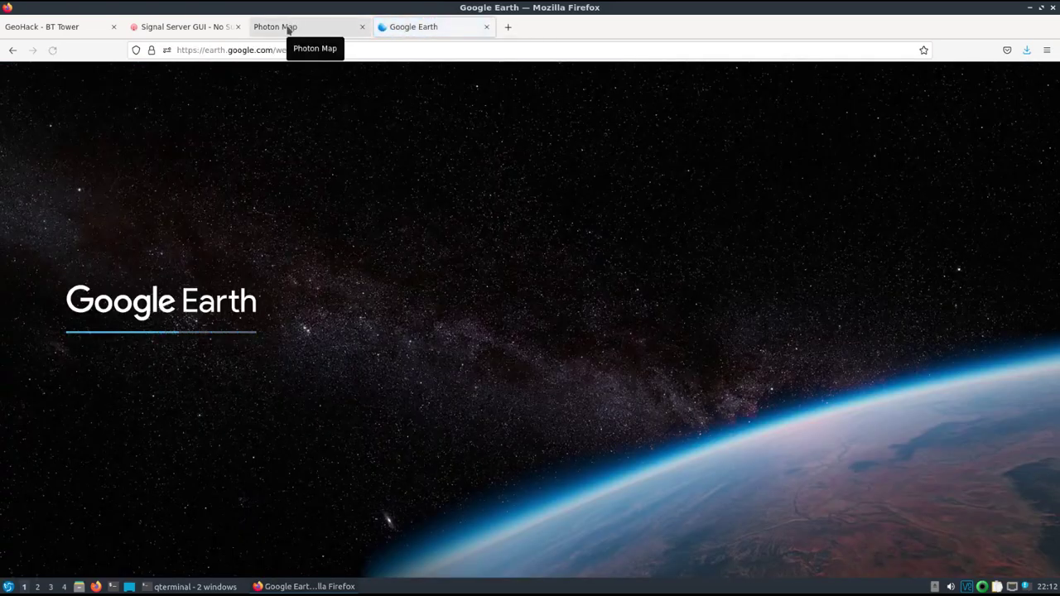
left_click(289, 27)
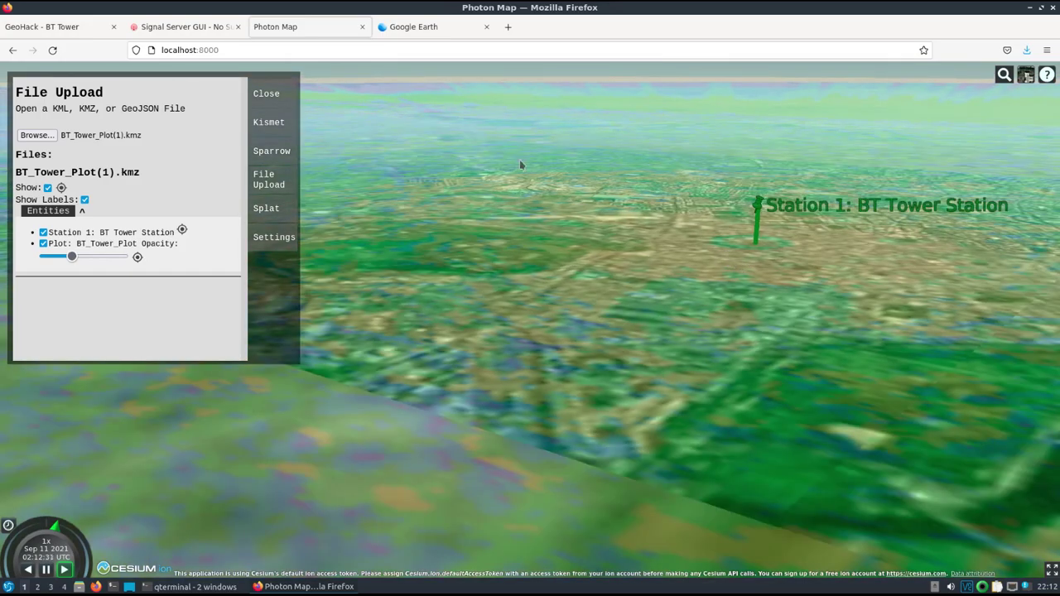
left_click(273, 93)
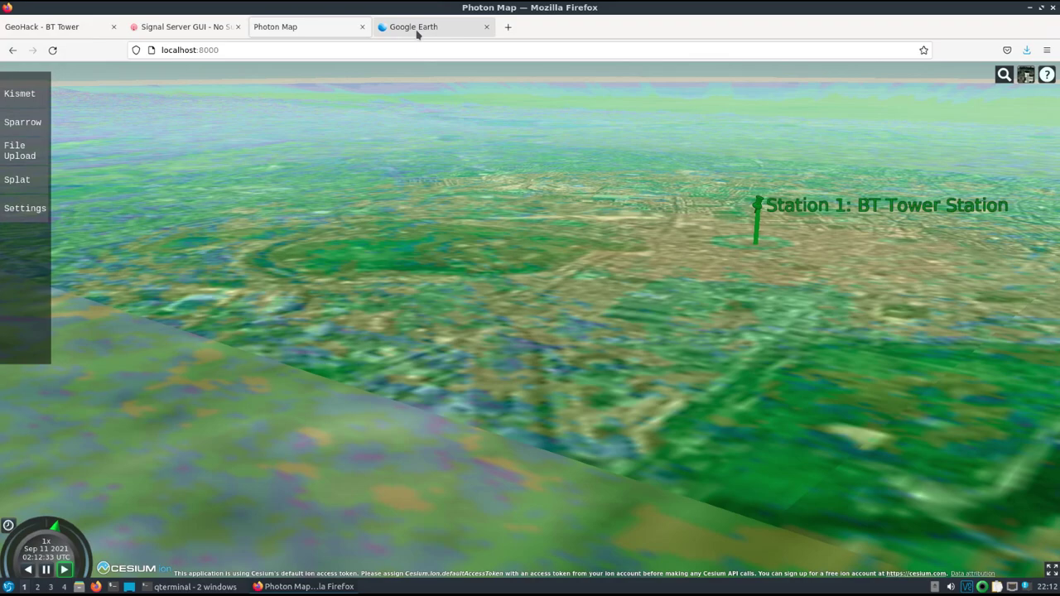
Import BT_Tower_Plot(1).kmz from the computer as a new Google Earth project
left_click(418, 34)
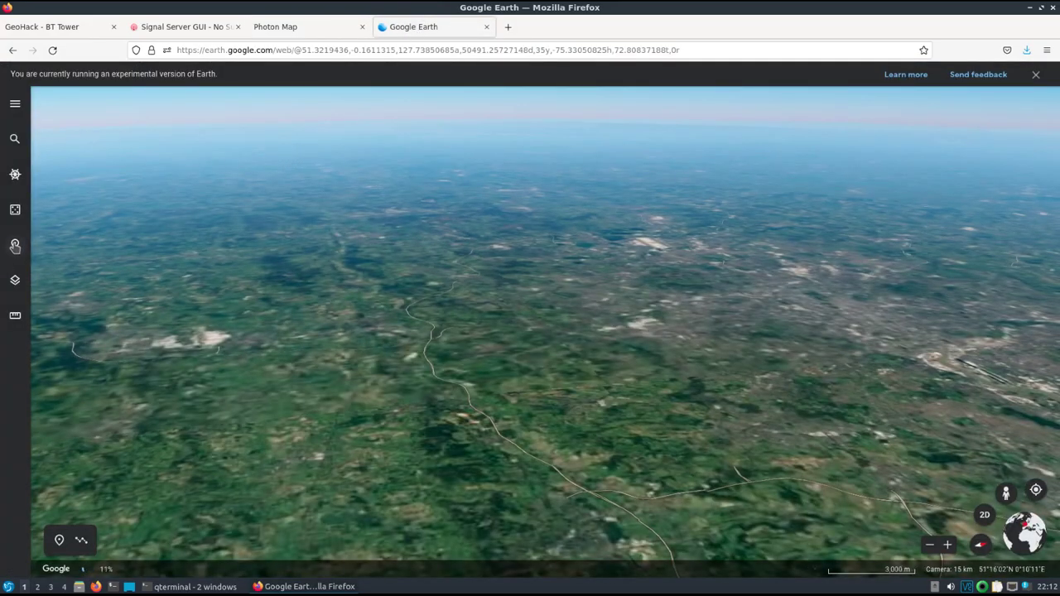
left_click(15, 245)
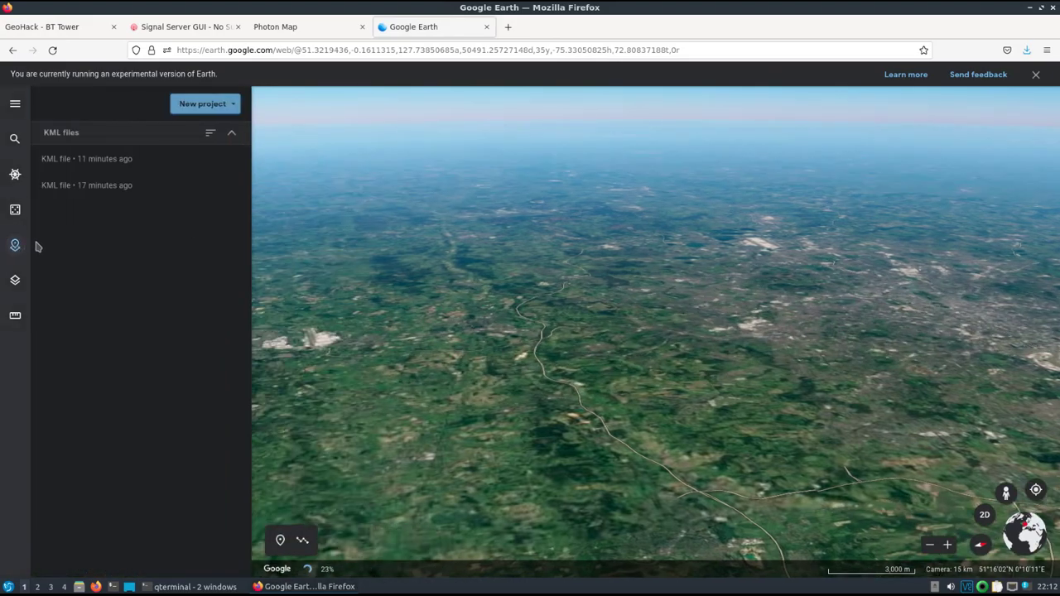
left_click(196, 106)
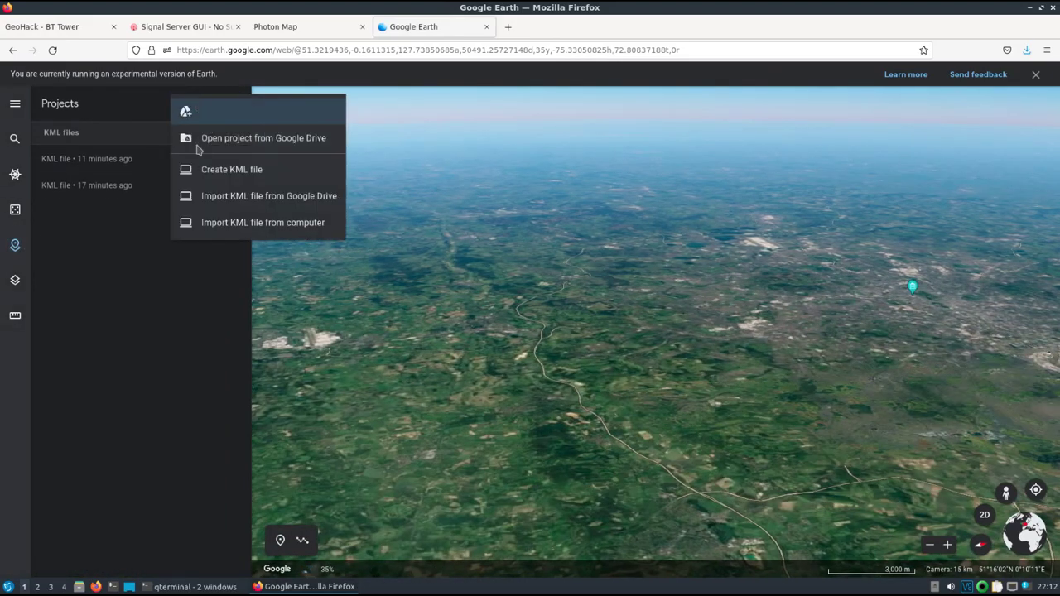
left_click(217, 225)
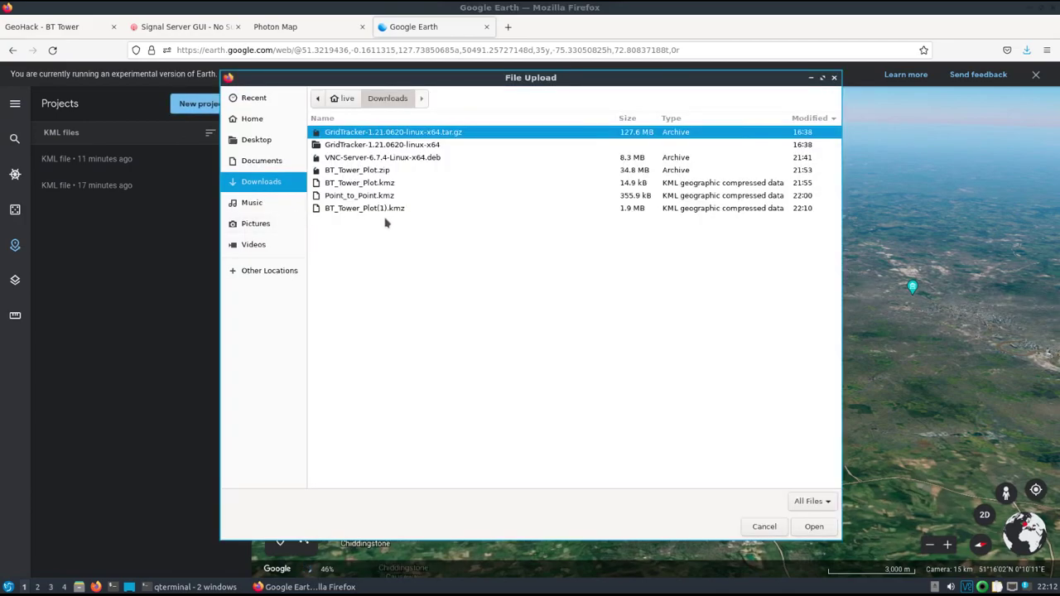
double_click(393, 208)
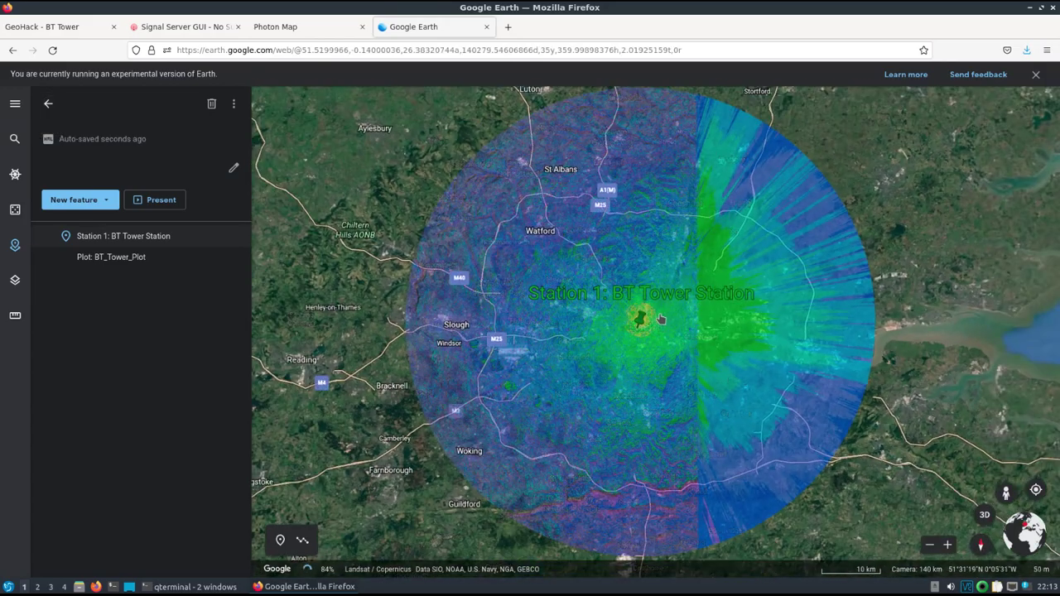
Switch to 3D view, show the BT_Tower_Plot overlay's info card, and zoom into central London
key("o")
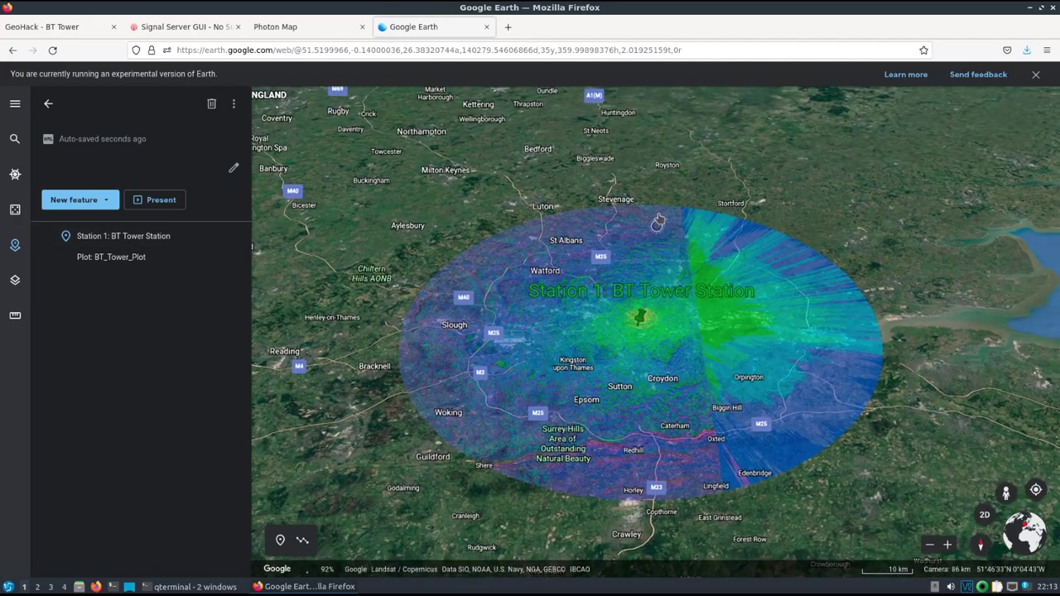
left_click(659, 219)
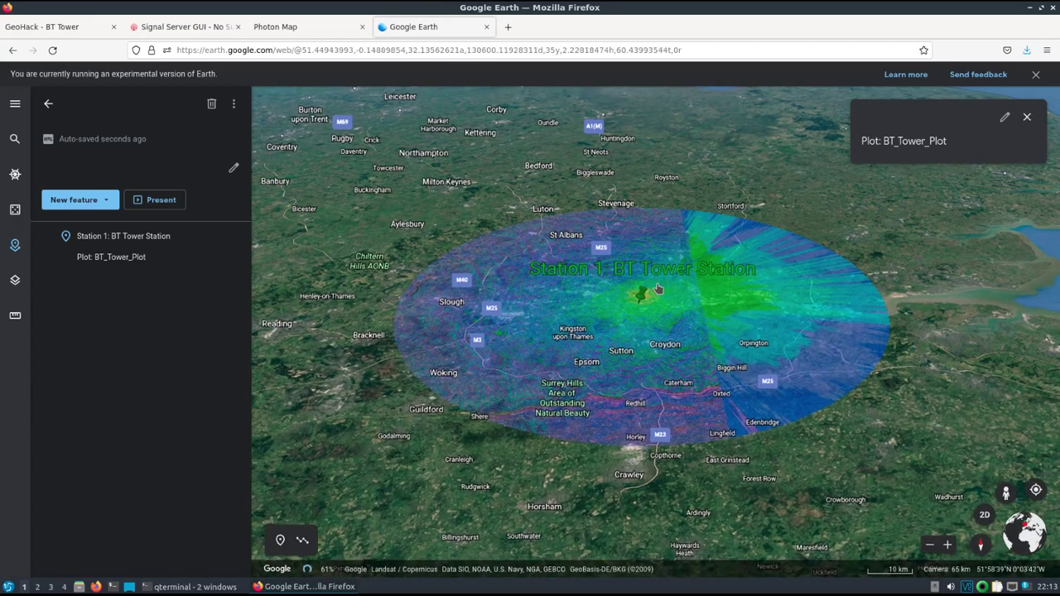
scroll(648, 310, "up", 2)
scroll(672, 312, "up", 3)
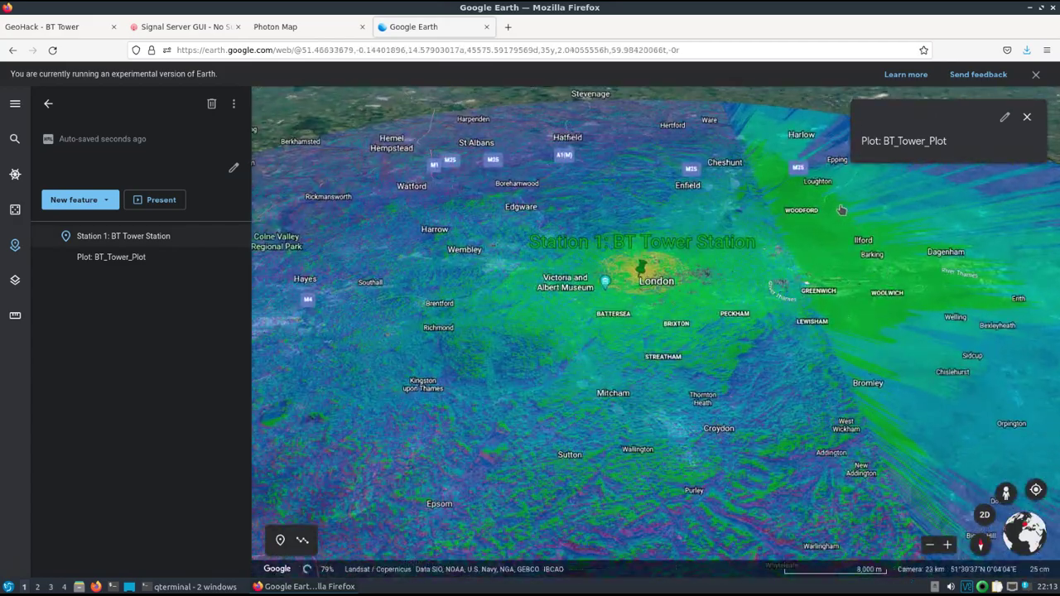
scroll(638, 290, "up", 2)
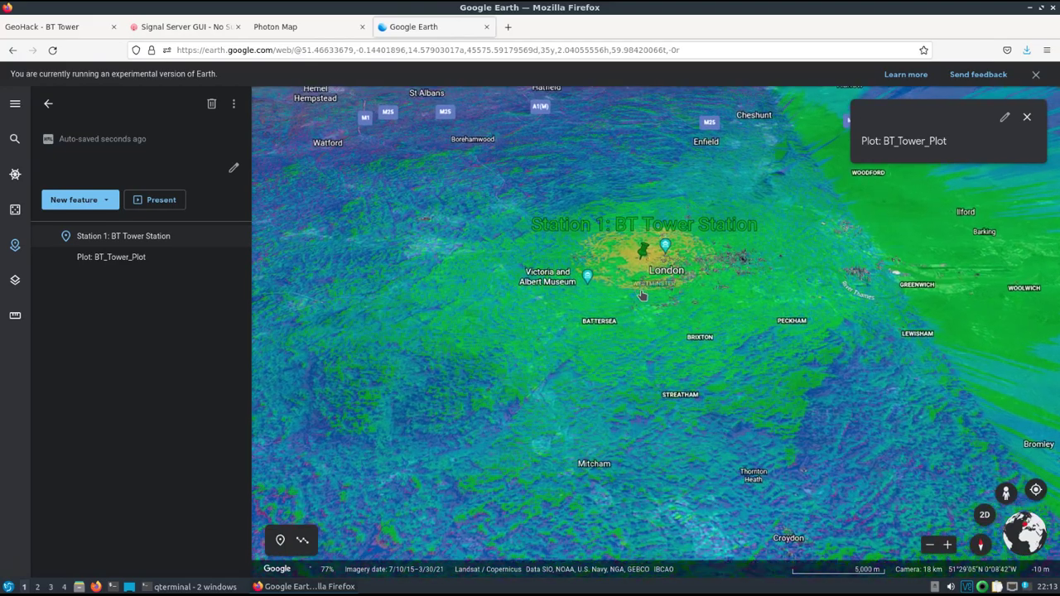
scroll(639, 262, "up", 4)
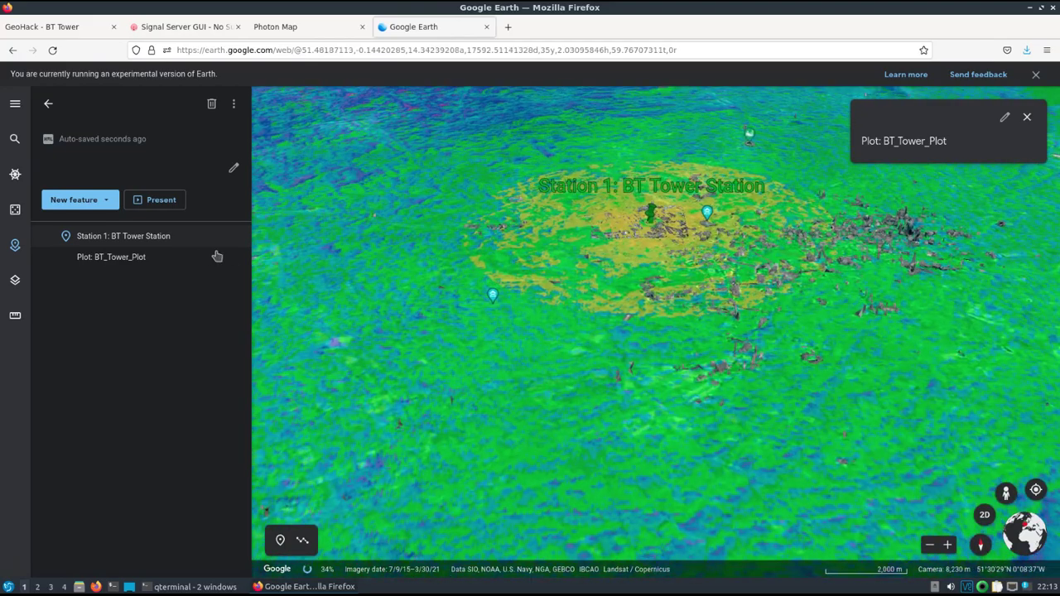
mouse_move(188, 239)
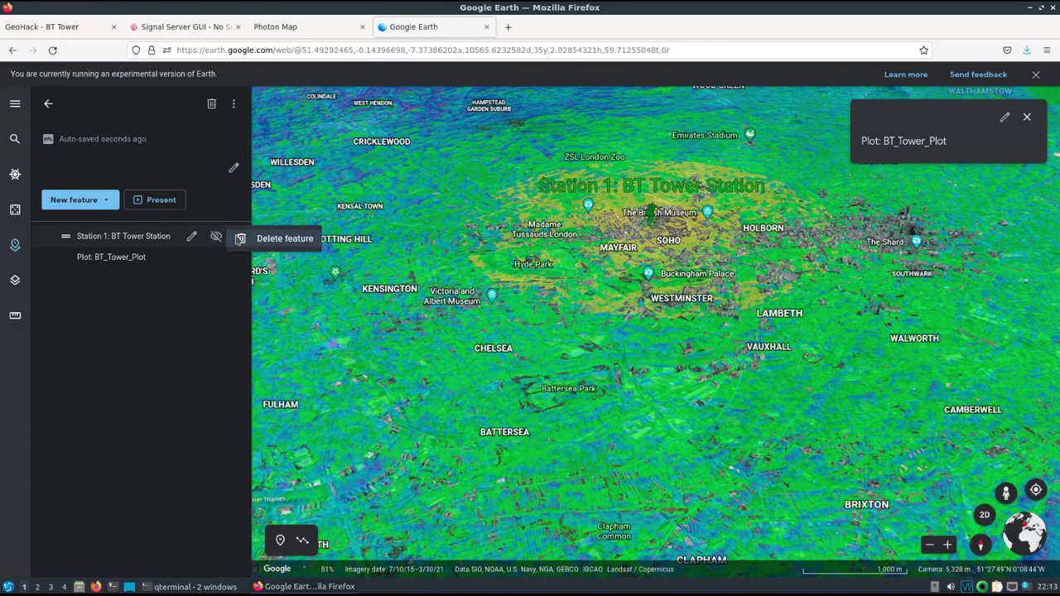
Check Station 1's longitude, latitude and 620.0 height, leaving the station undeleted
left_click(190, 238)
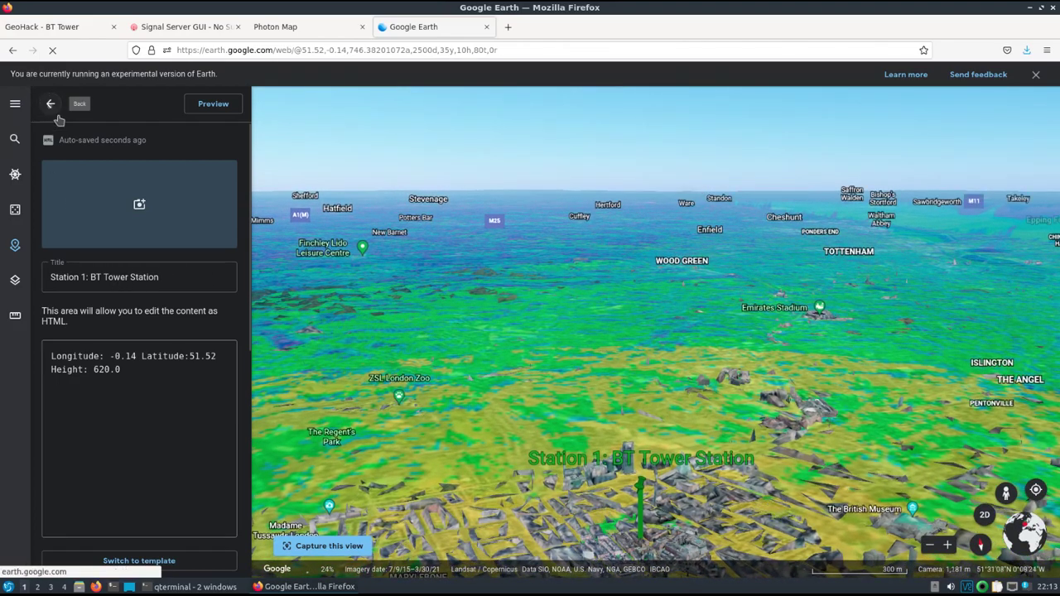
left_click(51, 103)
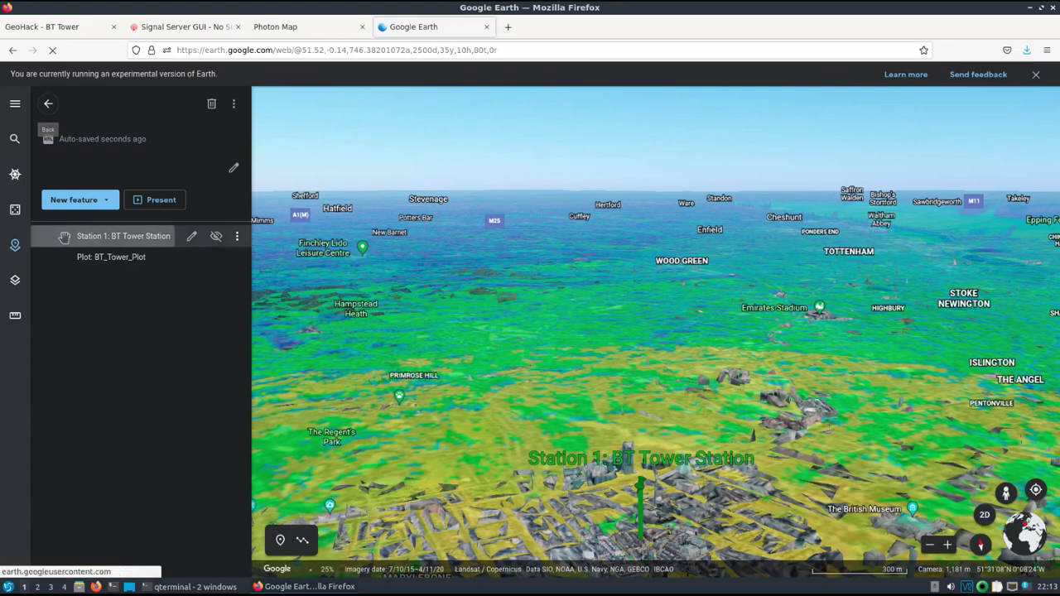
left_click(236, 240)
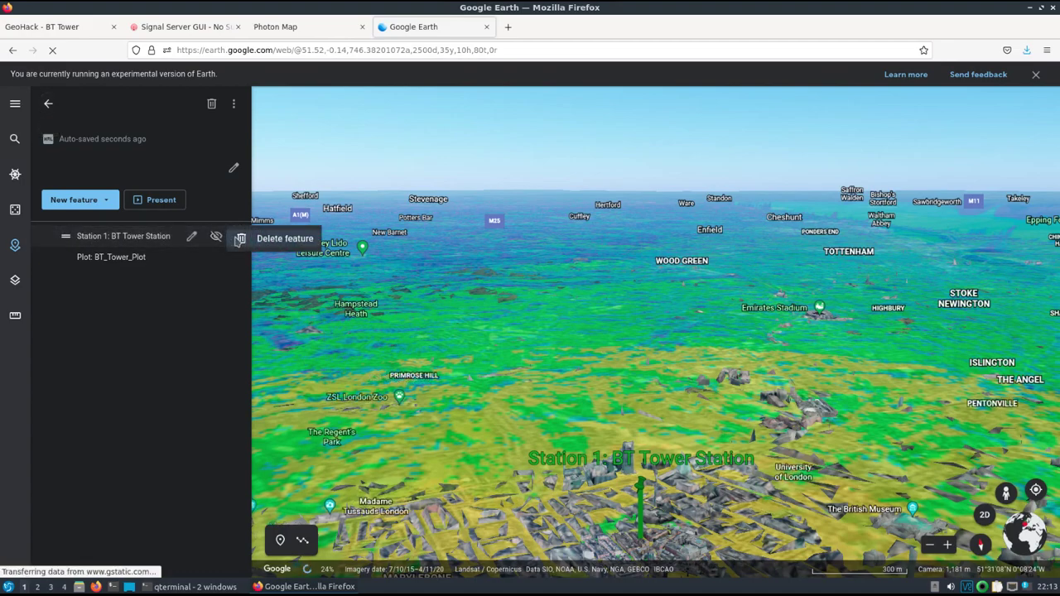
left_click(163, 238)
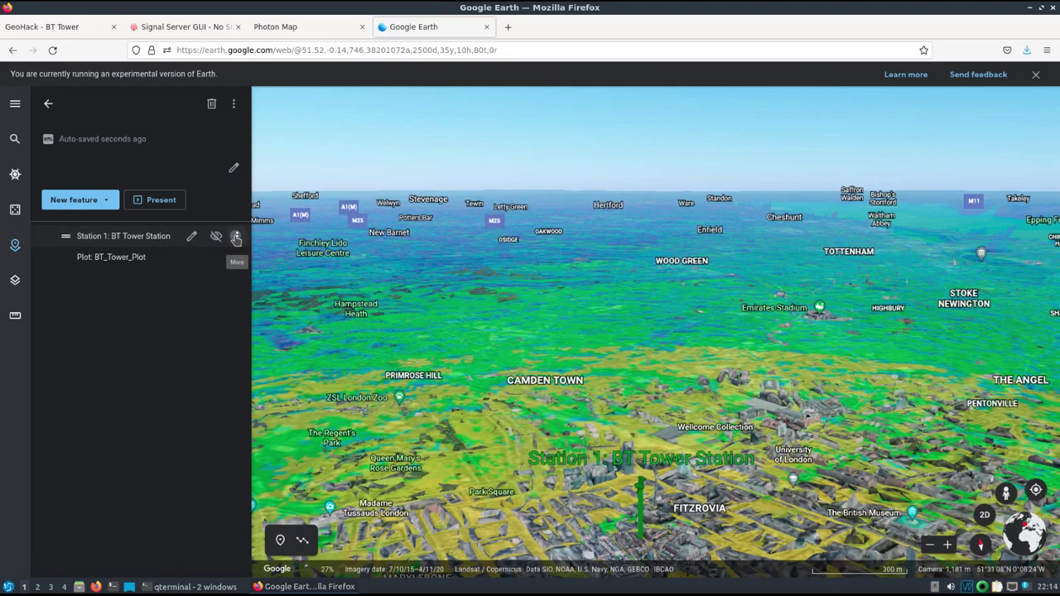
left_click(236, 240)
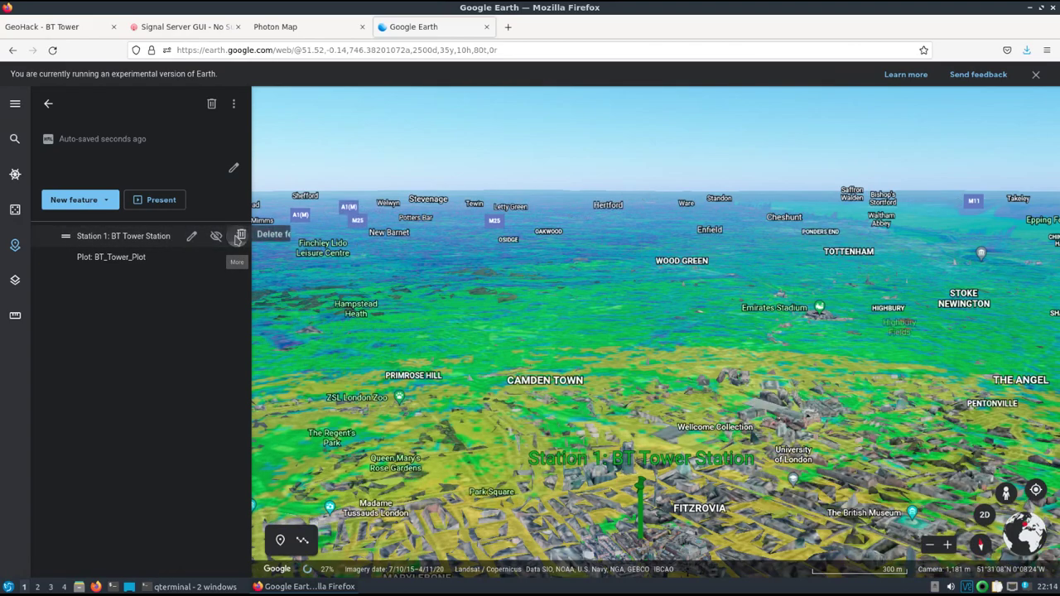
left_click(68, 238)
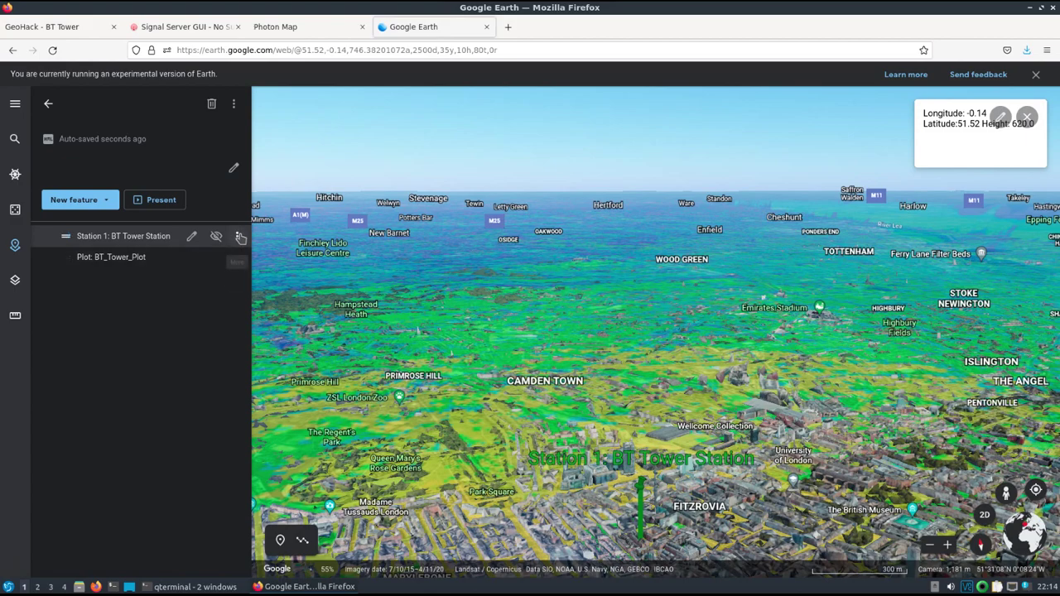
Return to the projects list and reopen the most recent KML project
left_click(48, 104)
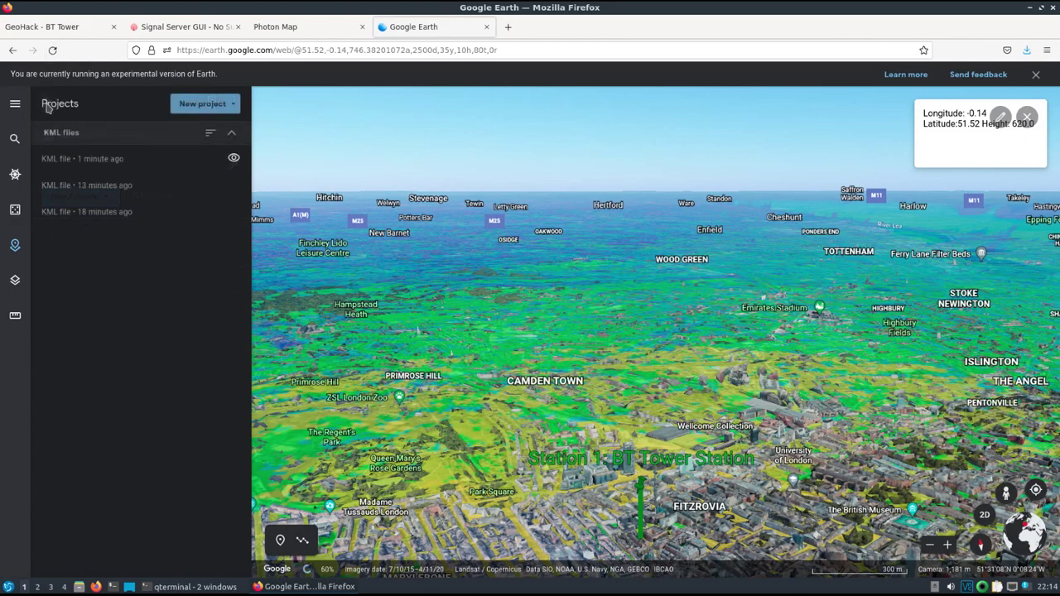
mouse_move(195, 170)
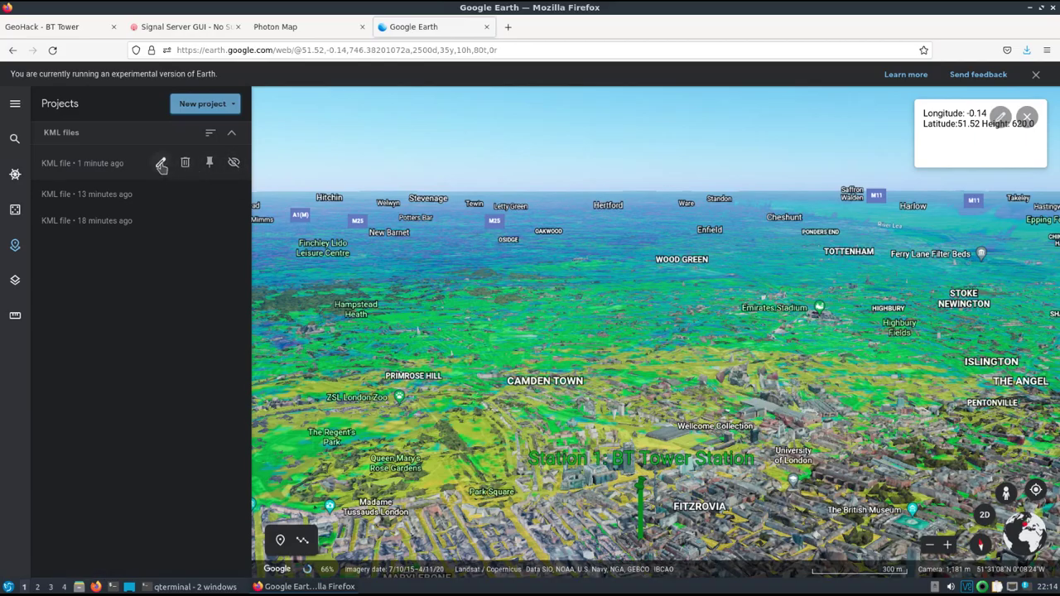
left_click(161, 164)
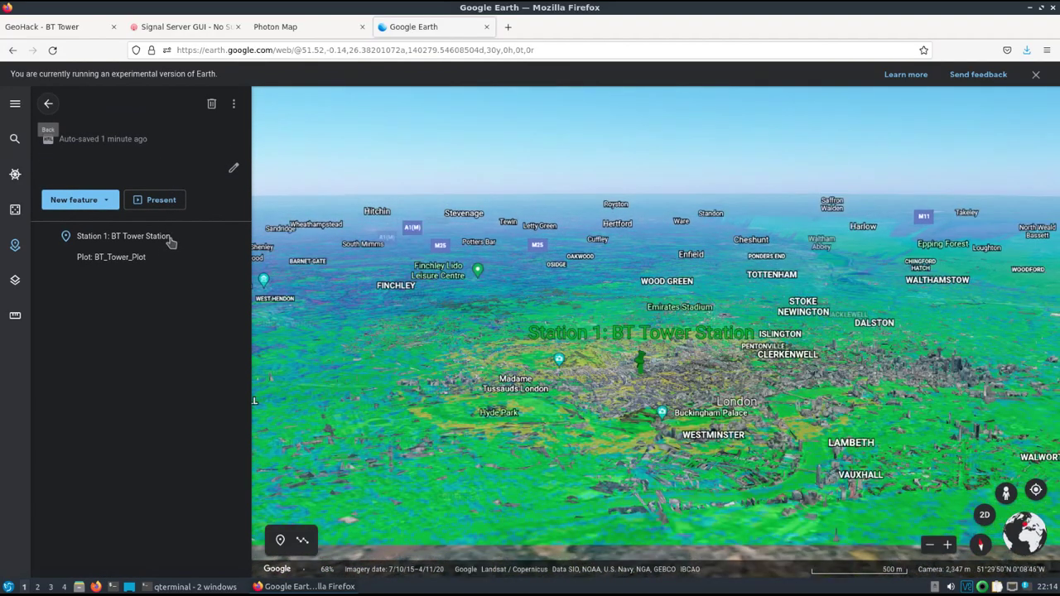
Fly to BT Tower Station, zoom toward the real tower, then return to Photon Map
mouse_move(225, 240)
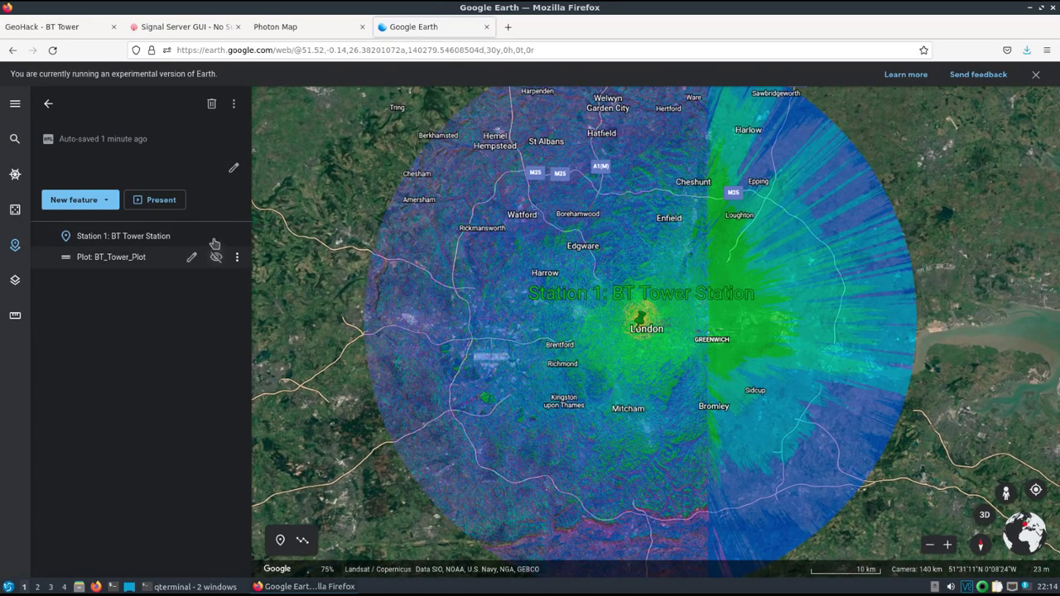
left_click(66, 236)
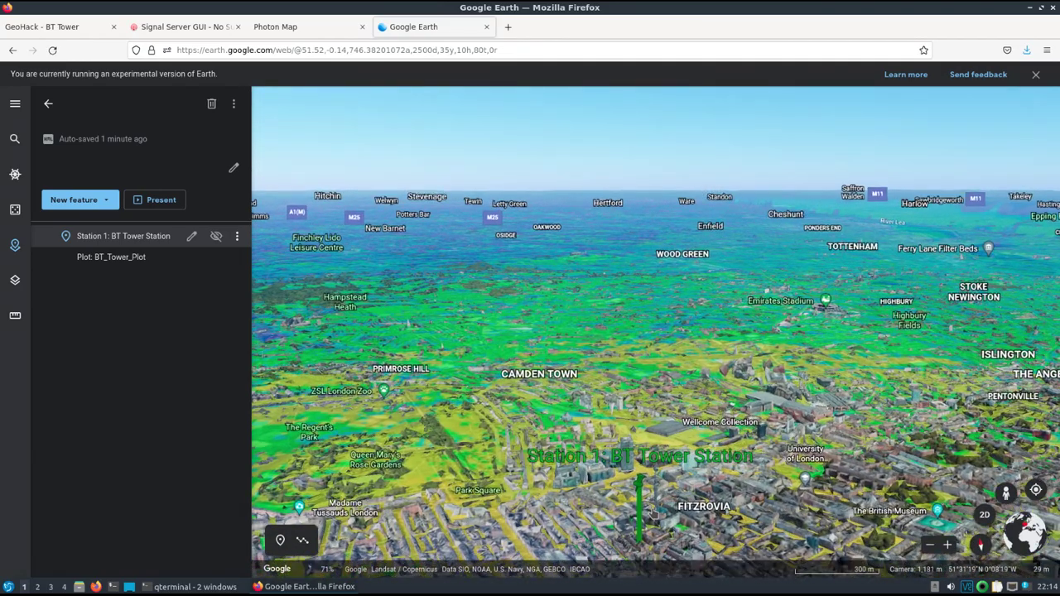
scroll(653, 517, "down", 5)
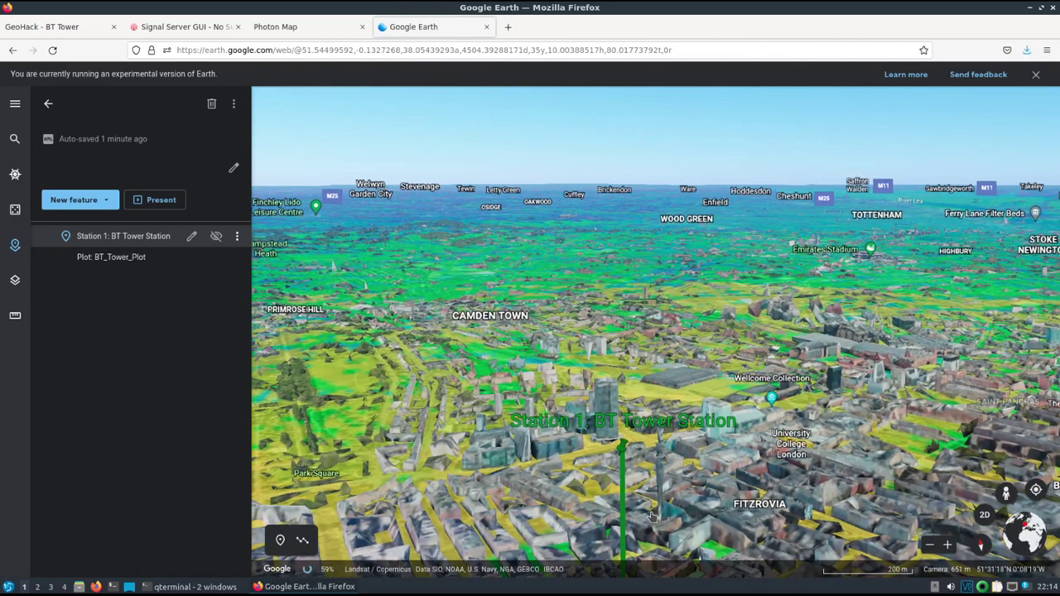
scroll(653, 517, "down", 3)
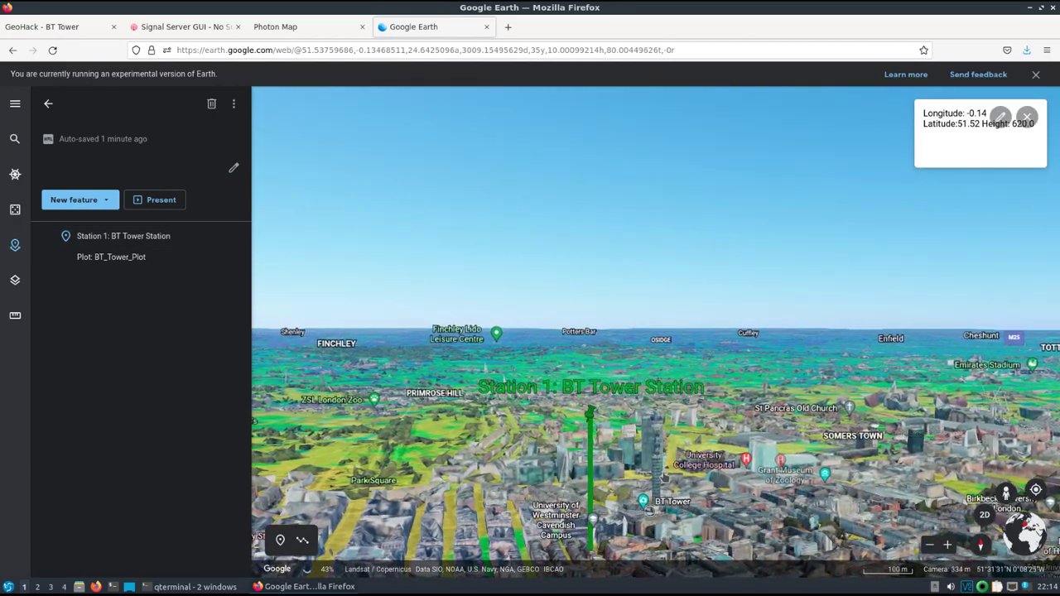
left_click(289, 33)
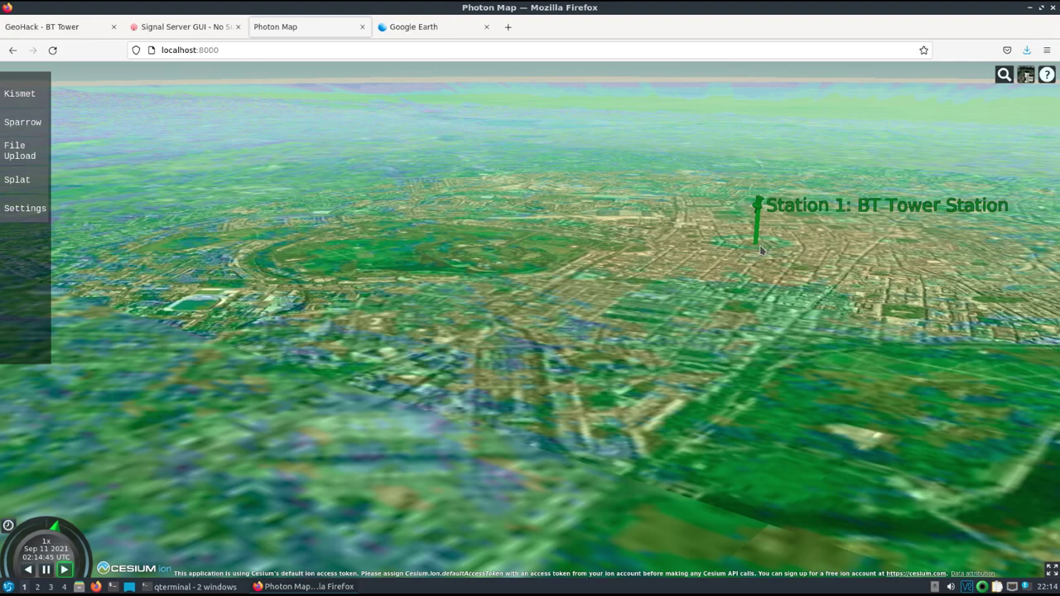
Zoom out of the Cesium map to survey the area around BT Tower Station
scroll(552, 236, "down", 2)
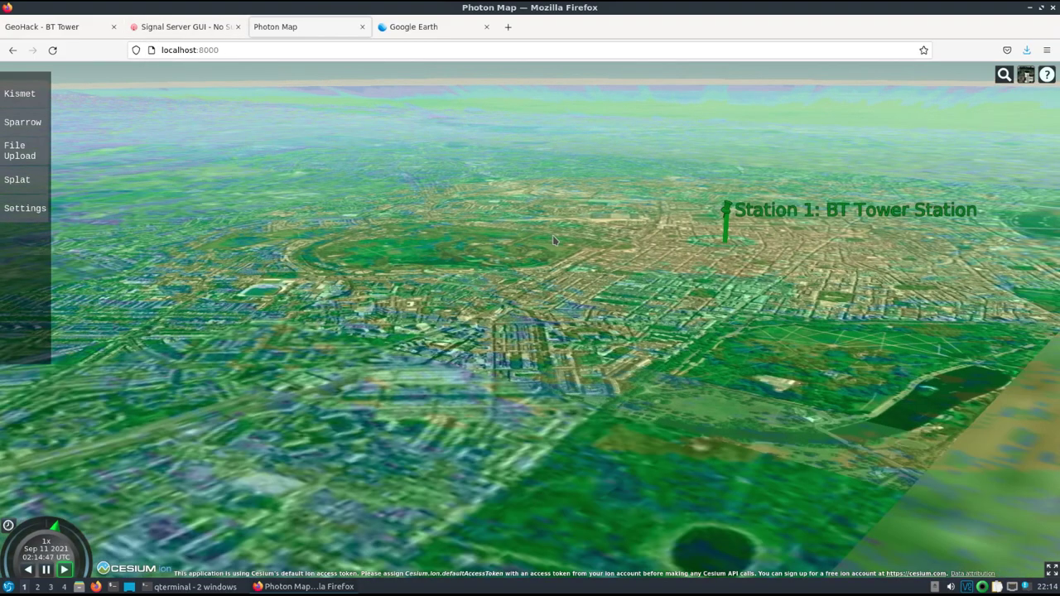
scroll(583, 245, "down", 2)
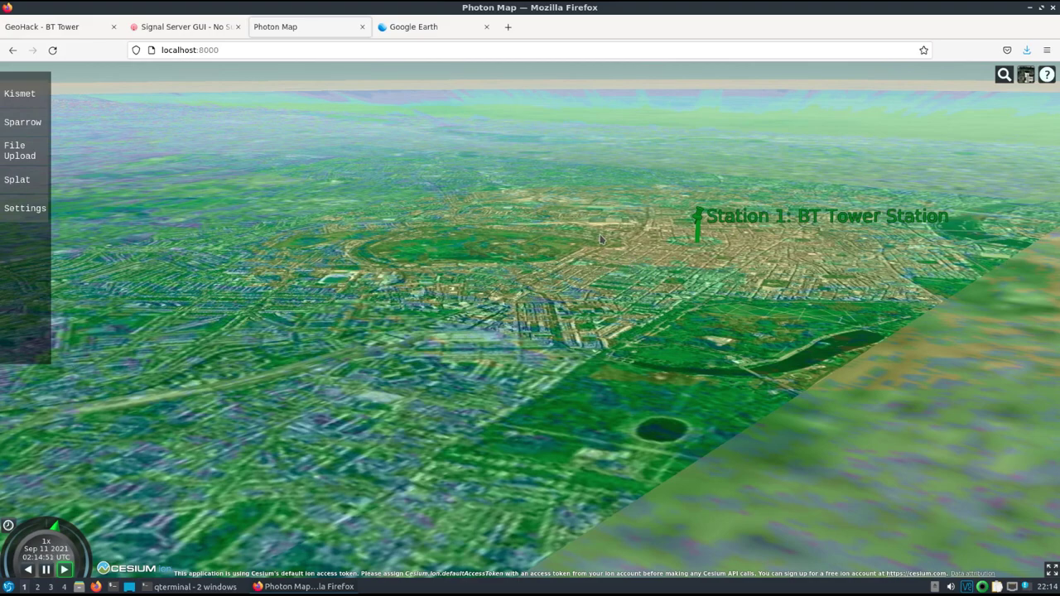
Start a new station and name it Notting Hill
left_click(170, 28)
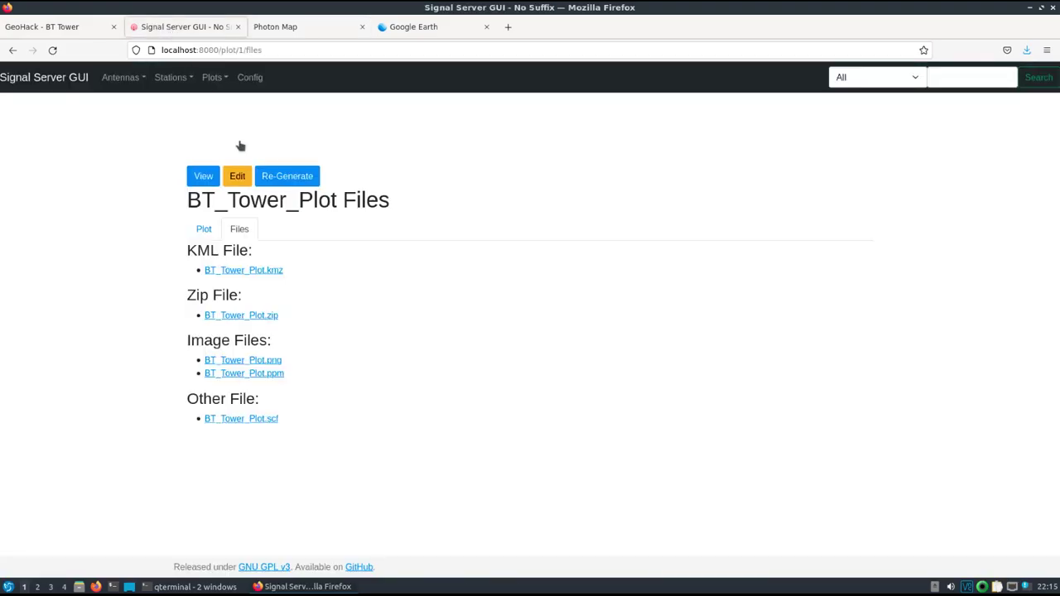
left_click(212, 78)
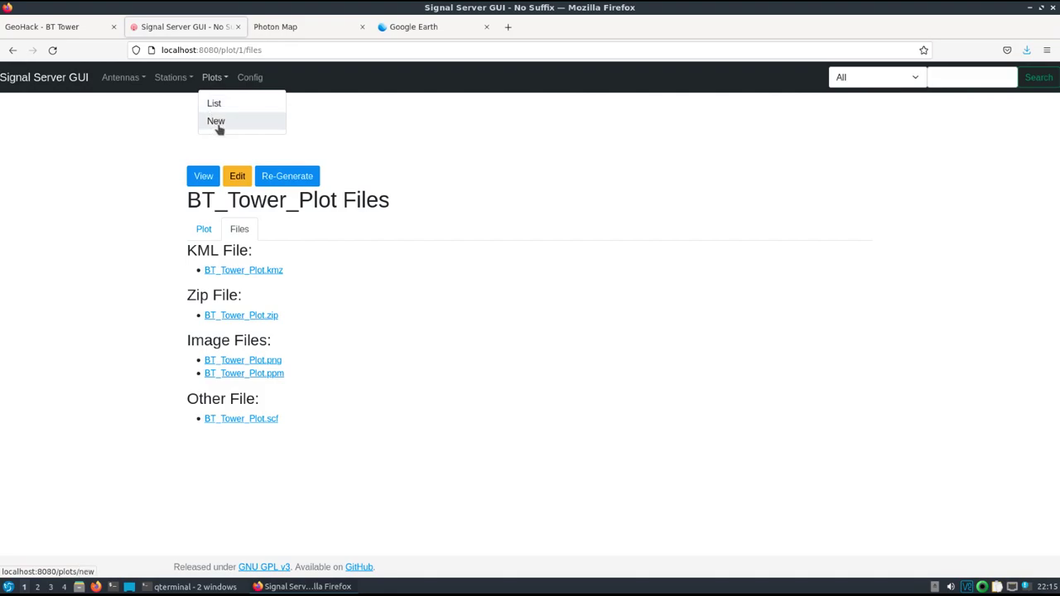
left_click(171, 78)
left_click(168, 122)
left_click(256, 225)
left_click(256, 226)
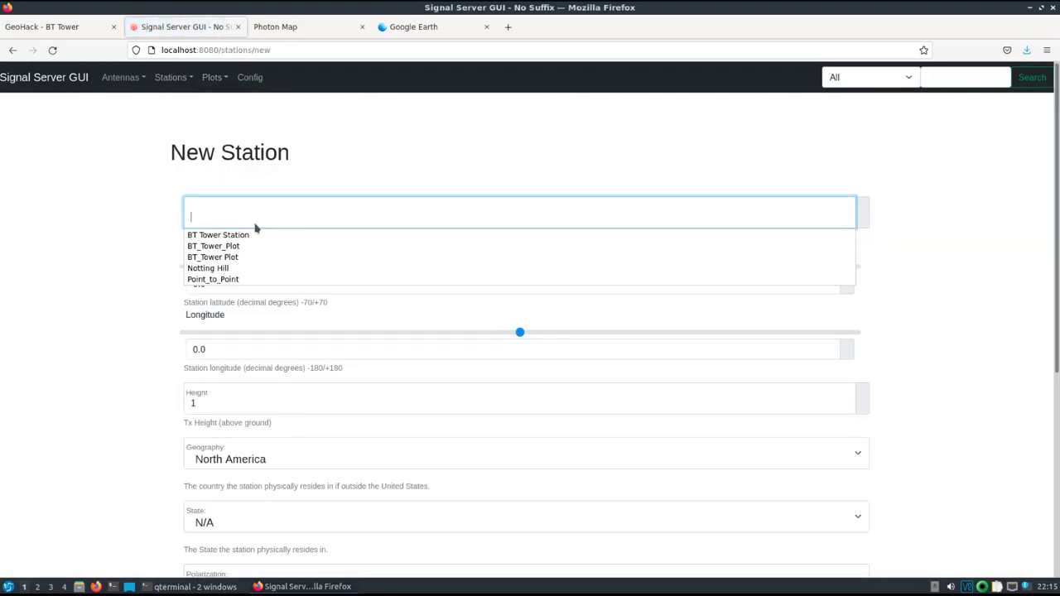
left_click(225, 269)
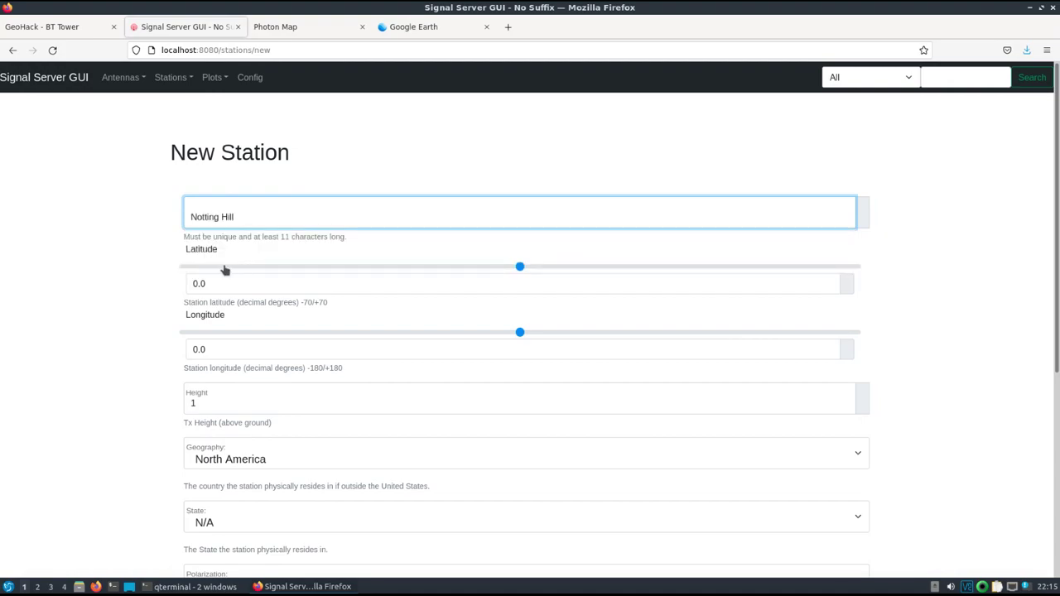
Enter latitude 51.30 and longitude -0.1232 for the Notting Hill station
double_click(215, 288)
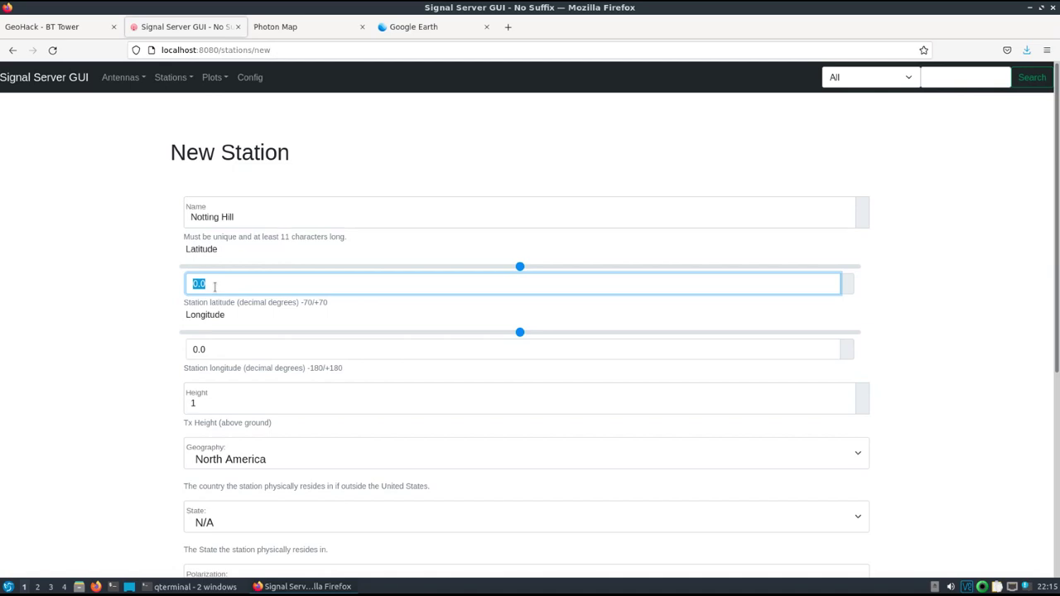
type("5")
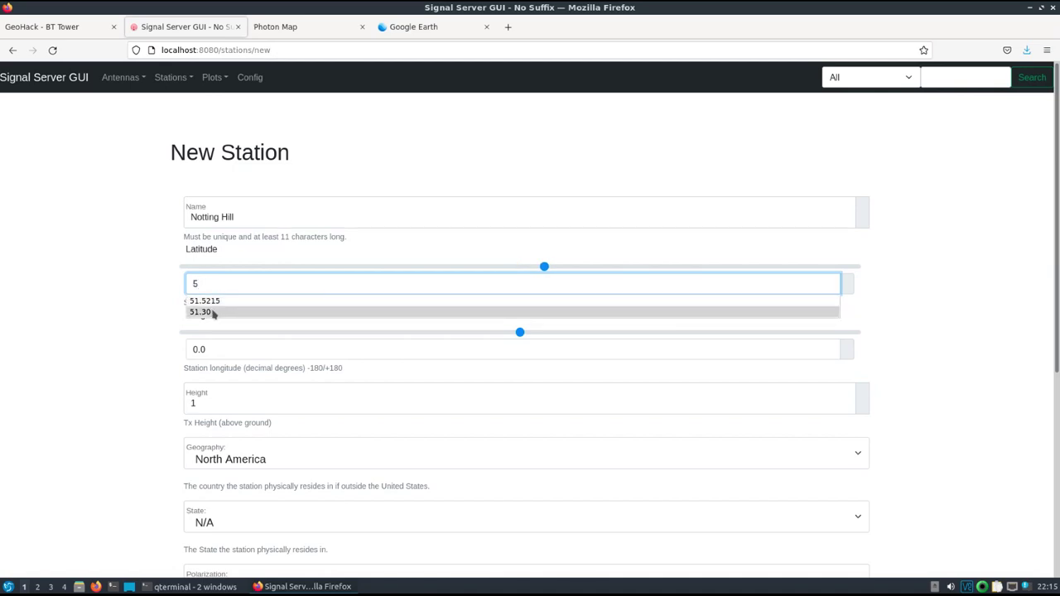
key("Escape")
type("1.30")
double_click(209, 350)
type("-")
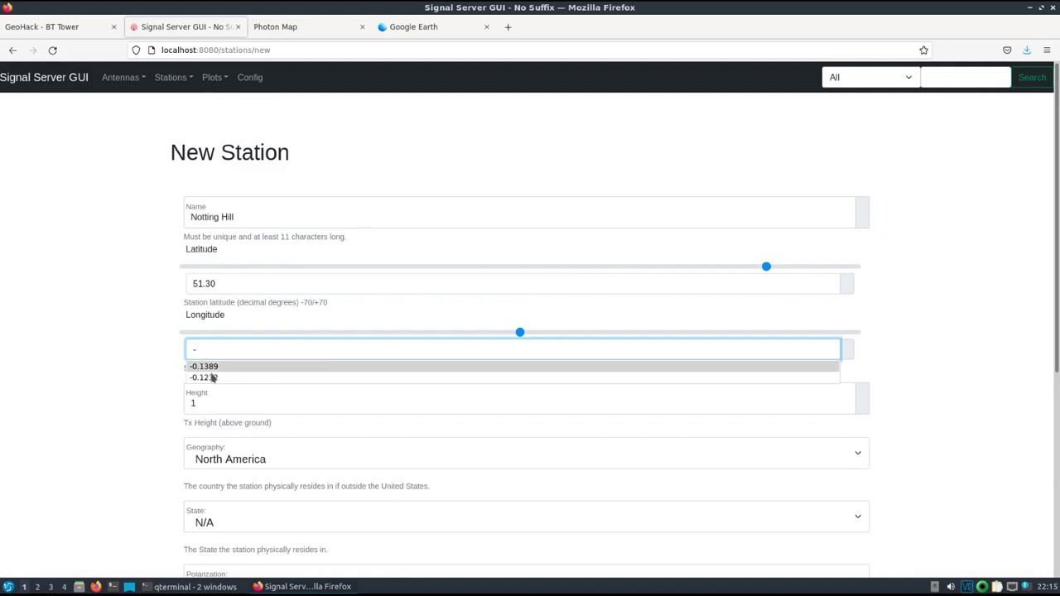
left_click(216, 378)
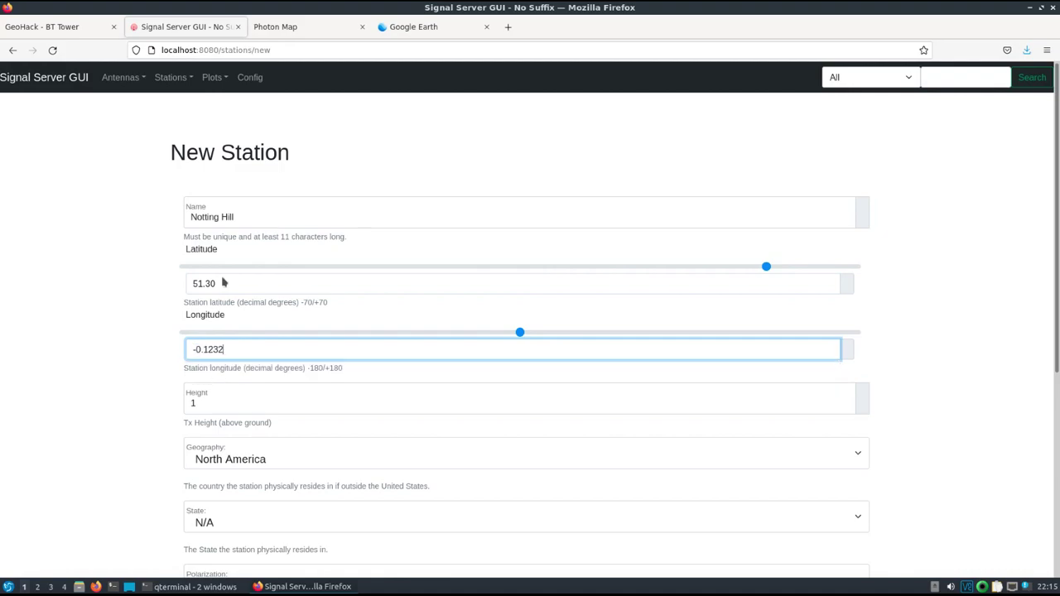
left_click(63, 30)
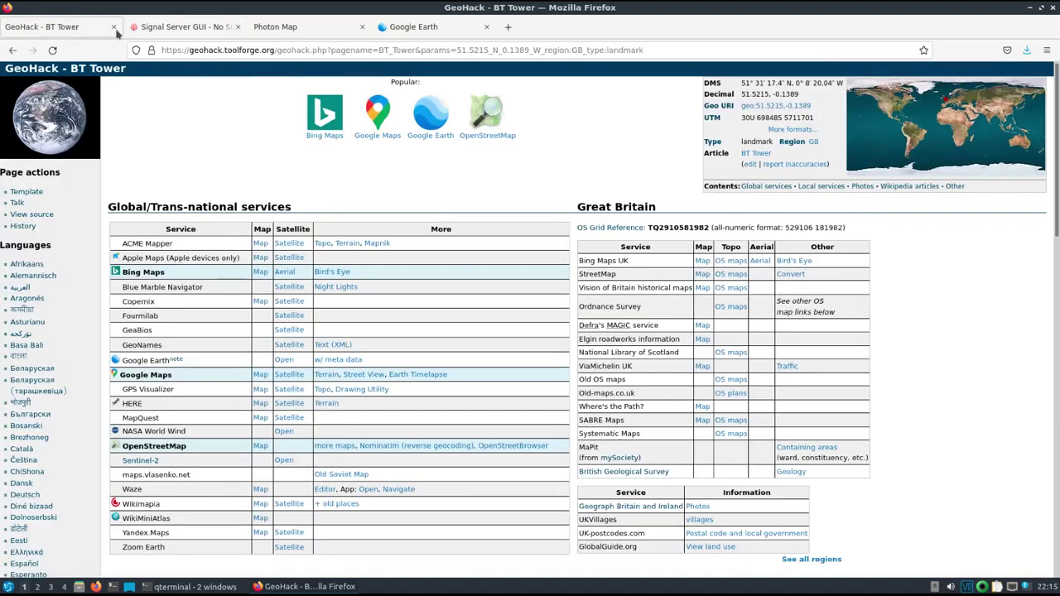
left_click(184, 30)
left_click(139, 333)
Set the transmitter height to 50 and submit the Notting Hill station
double_click(207, 399)
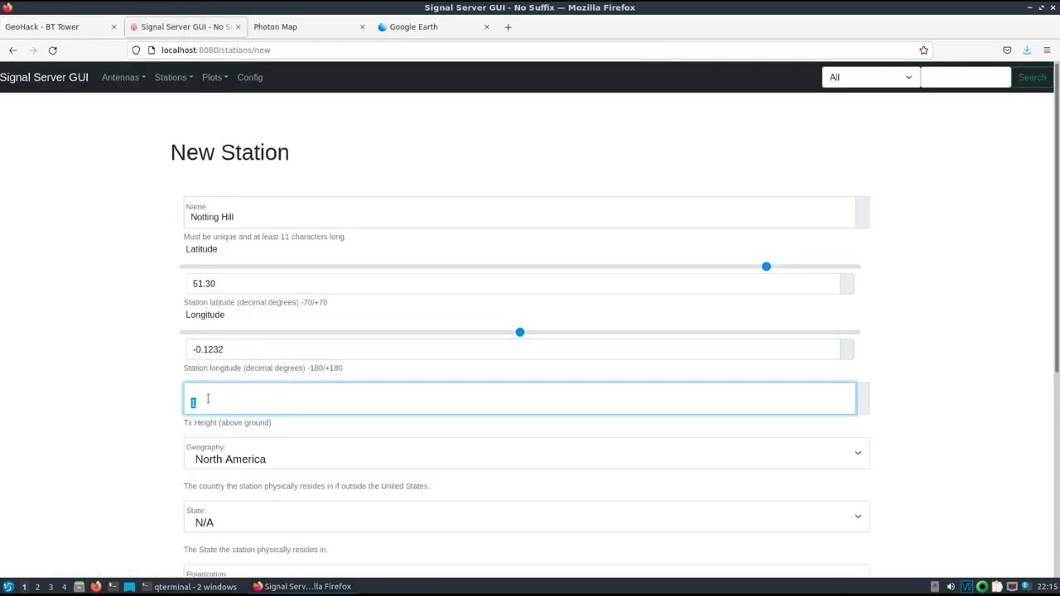
type("50")
left_click(122, 396)
scroll(121, 396, "down", 5)
scroll(121, 396, "down", 3)
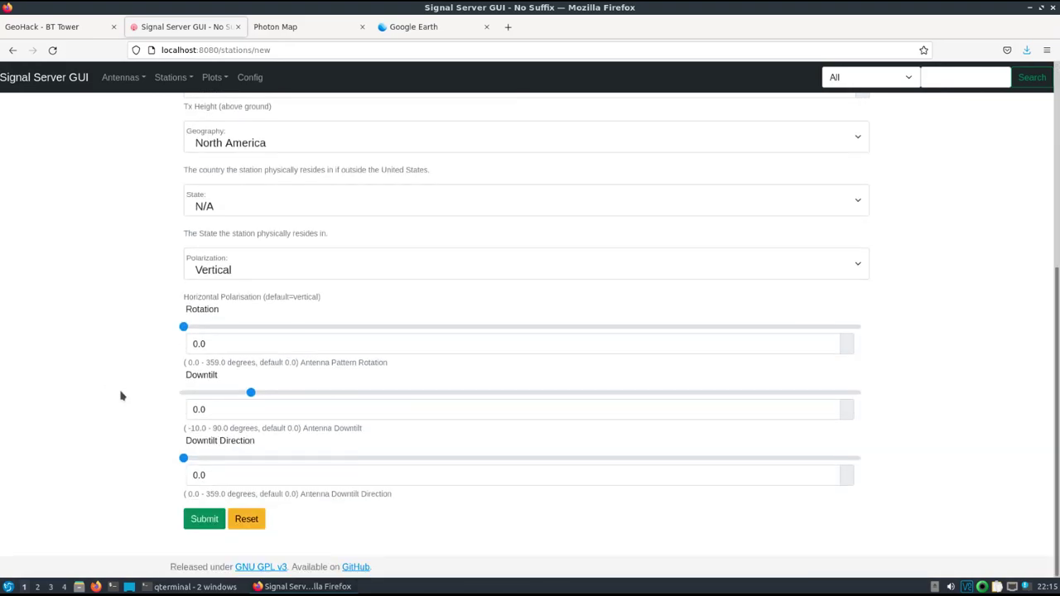
left_click(208, 519)
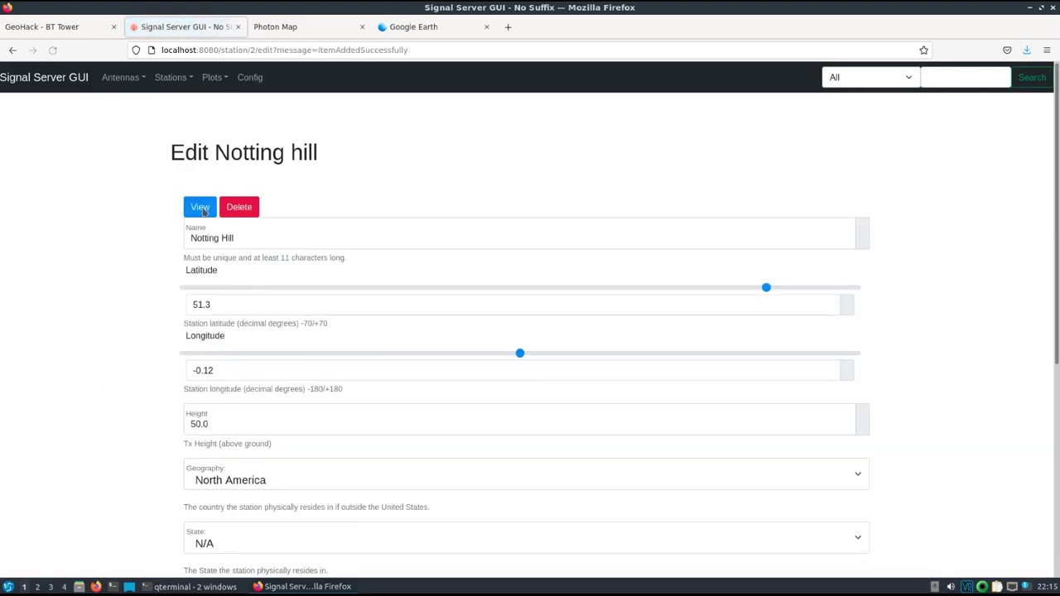
left_click(213, 77)
Start a new plot named Point_to_Point with P2P analysis at 446 MHz
left_click(218, 123)
left_click(221, 210)
left_click(221, 210)
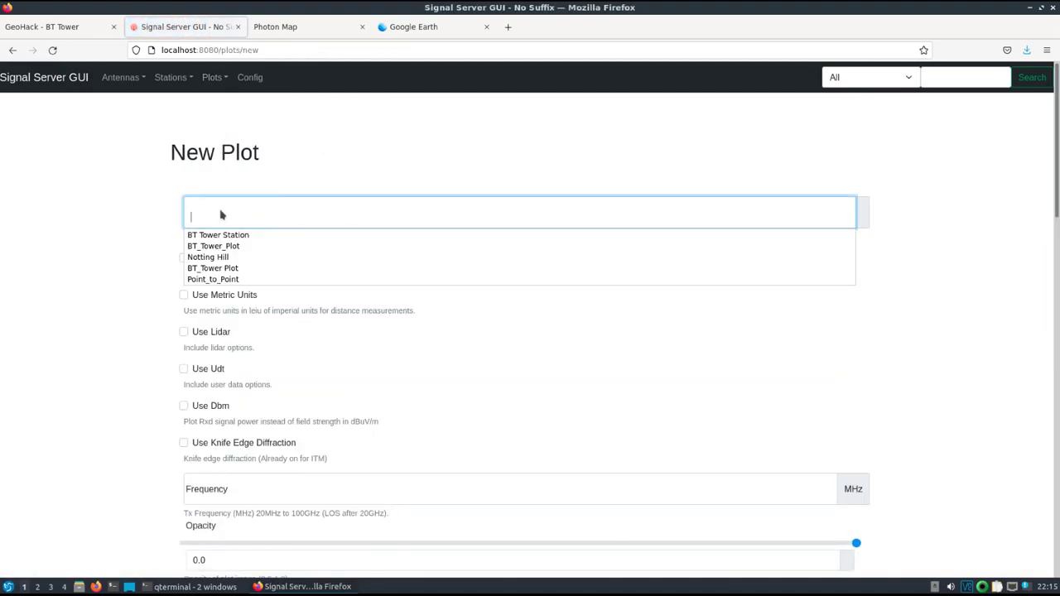
left_click(226, 279)
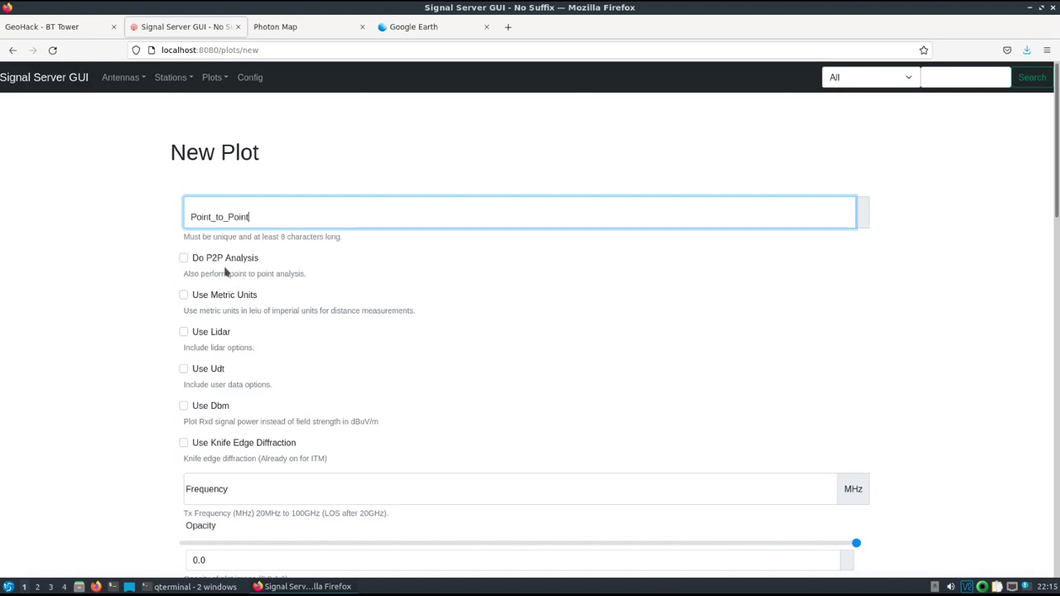
left_click(184, 259)
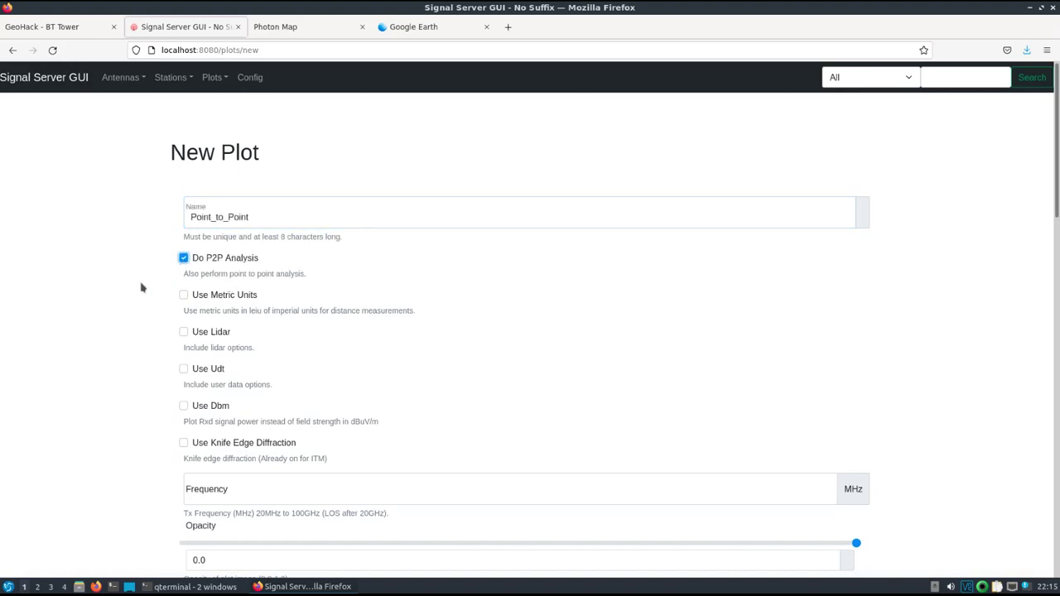
scroll(137, 291, "down", 2)
left_click(228, 427)
type("446")
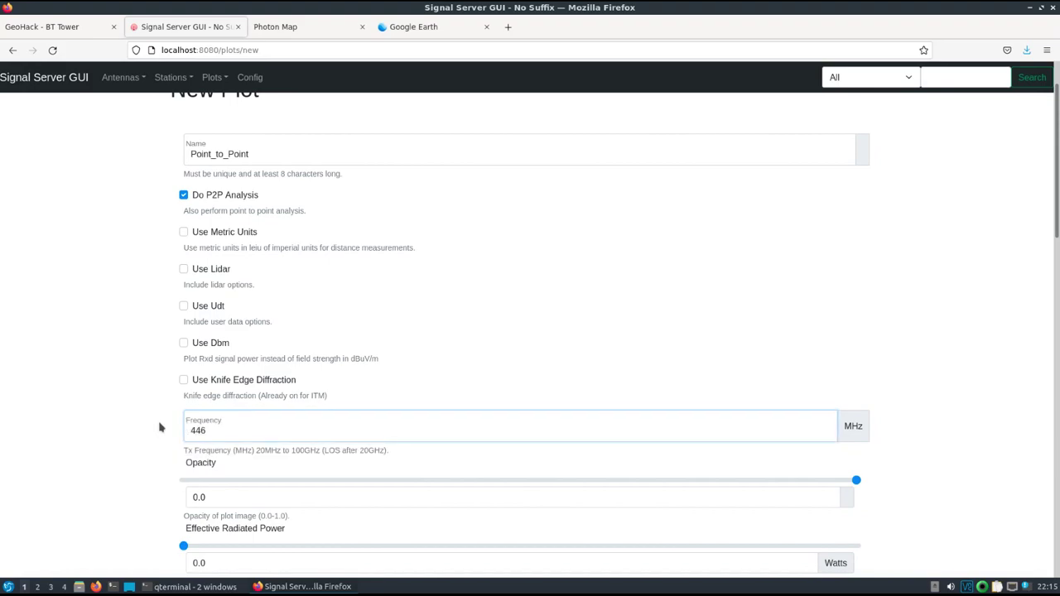
left_click(160, 428)
Set ERP to 100 W and the propagation model to Itm
scroll(158, 424, "down", 3)
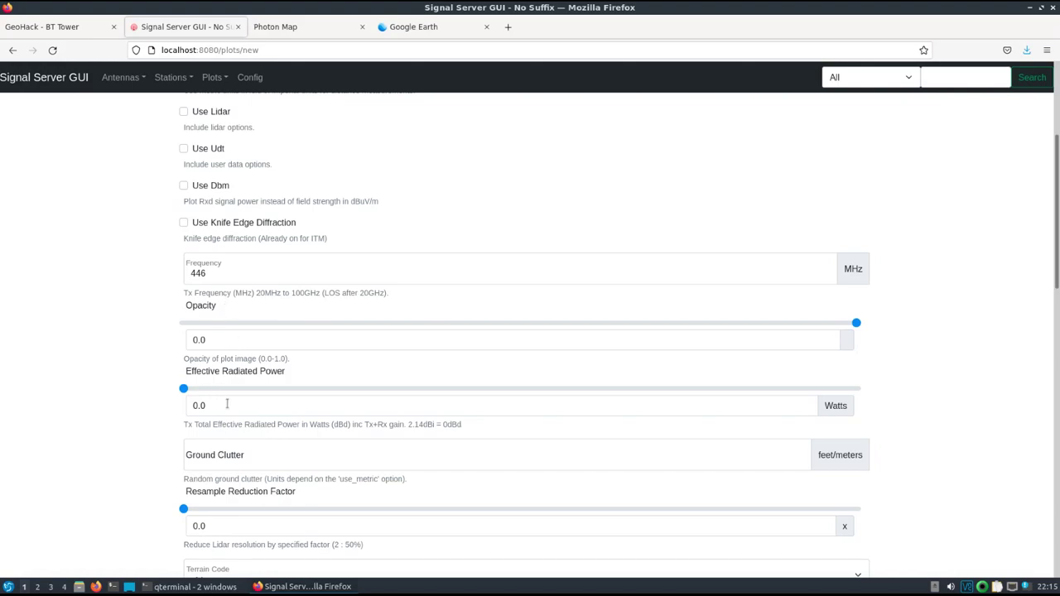
left_click(199, 405)
type("100")
left_click(144, 412)
scroll(144, 412, "down", 7)
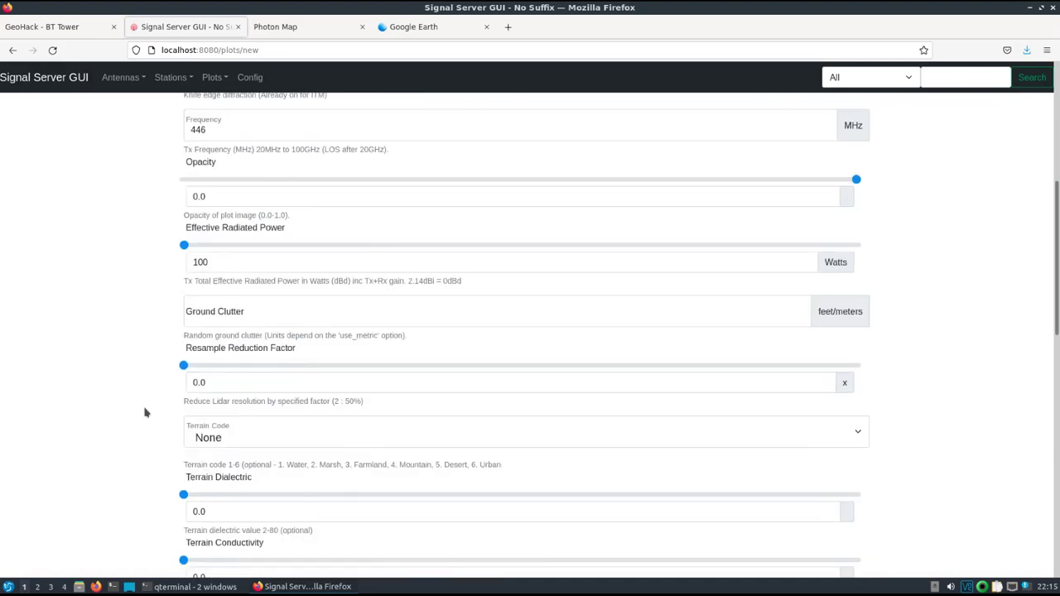
scroll(187, 456, "down", 1)
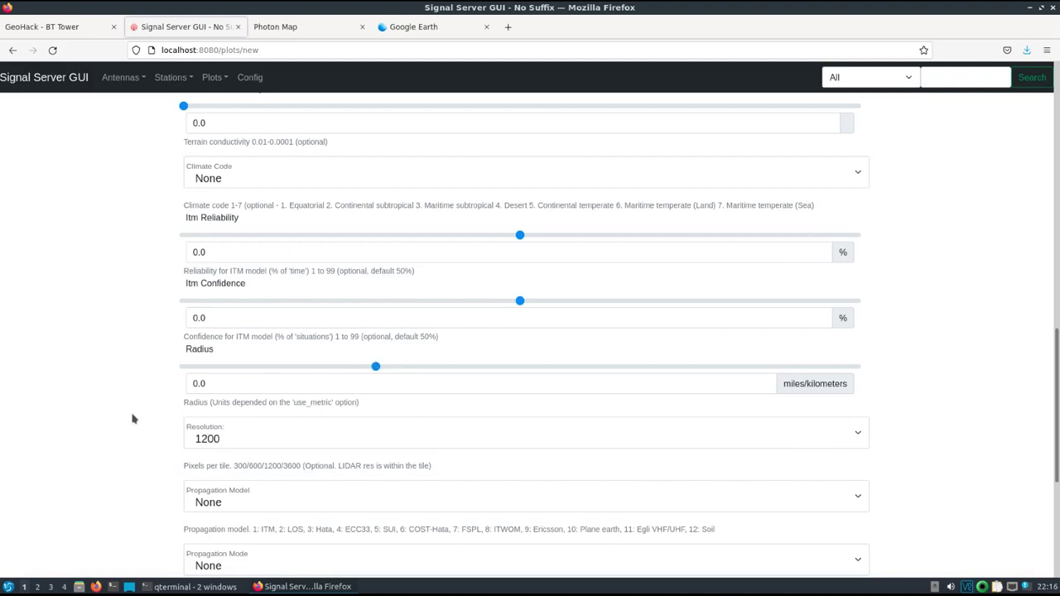
left_click(234, 509)
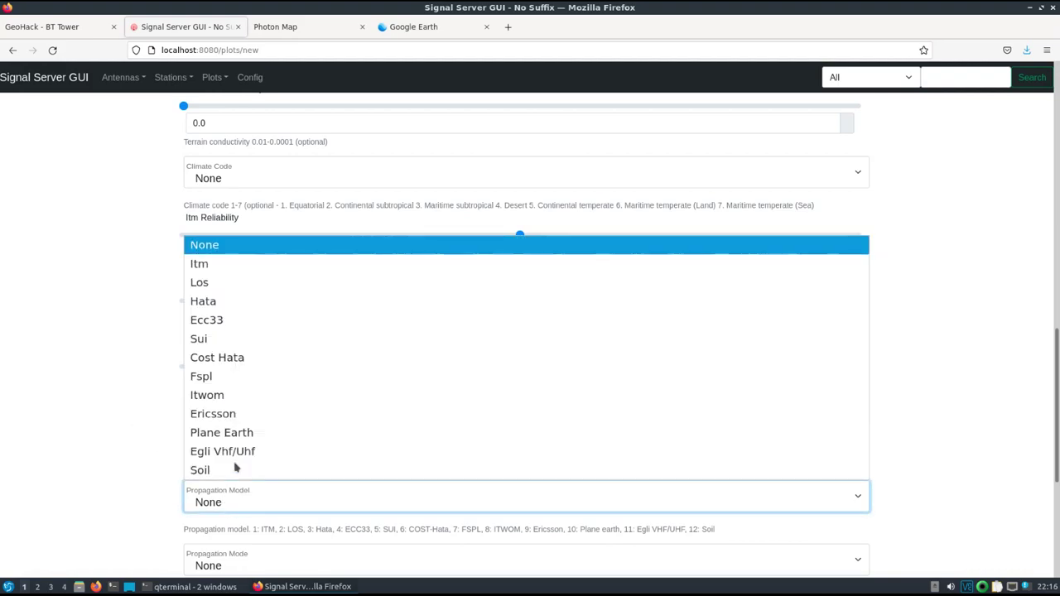
left_click(215, 265)
Choose the Generic Dipole antenna and Notting Hill as Station2, then submit the plot
scroll(104, 398, "down", 5)
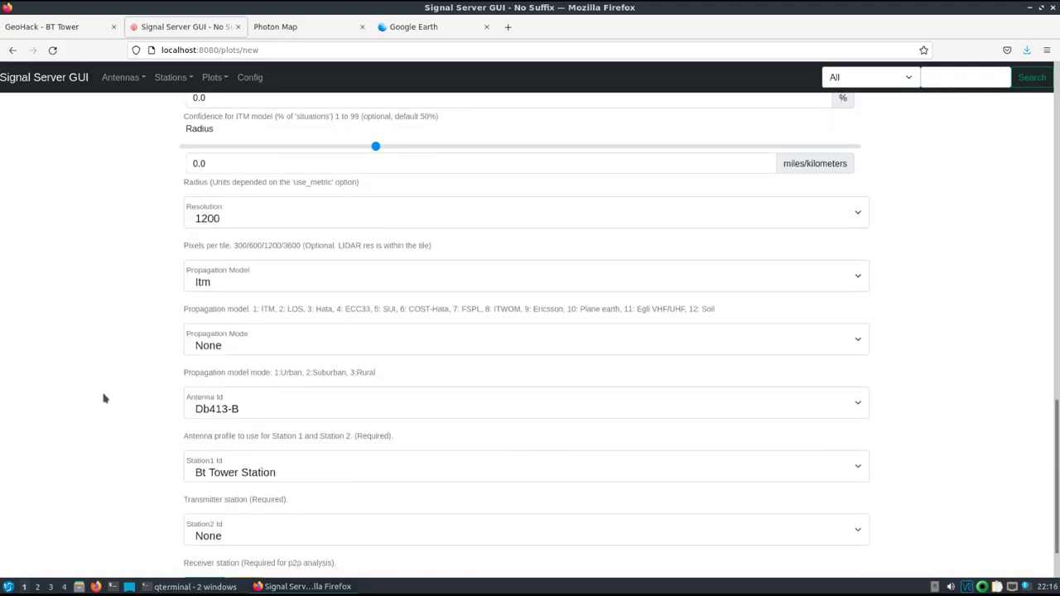
scroll(238, 341, "down", 2)
left_click(258, 337)
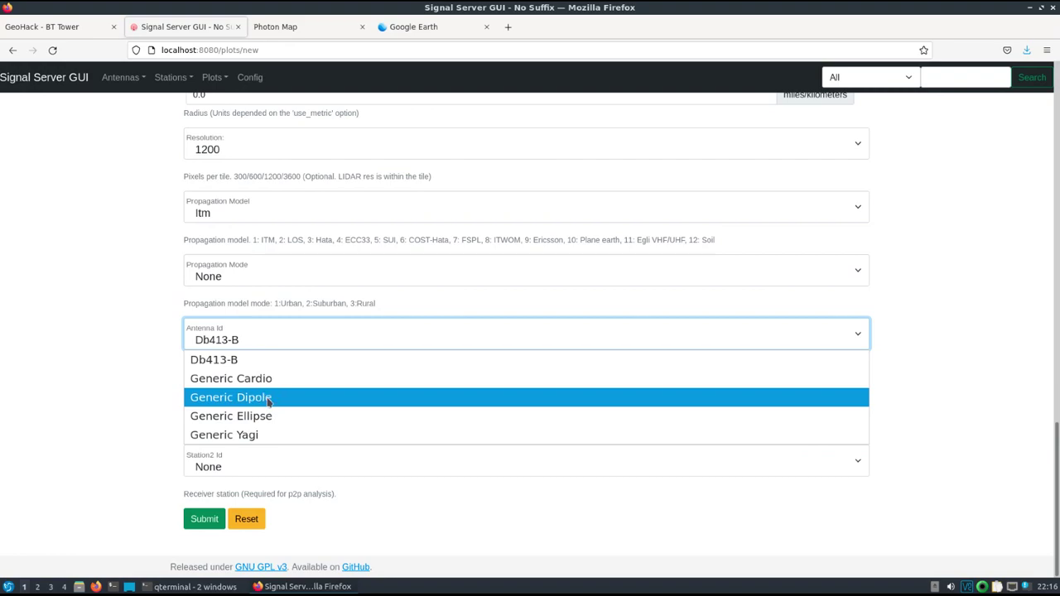
left_click(269, 400)
left_click(239, 464)
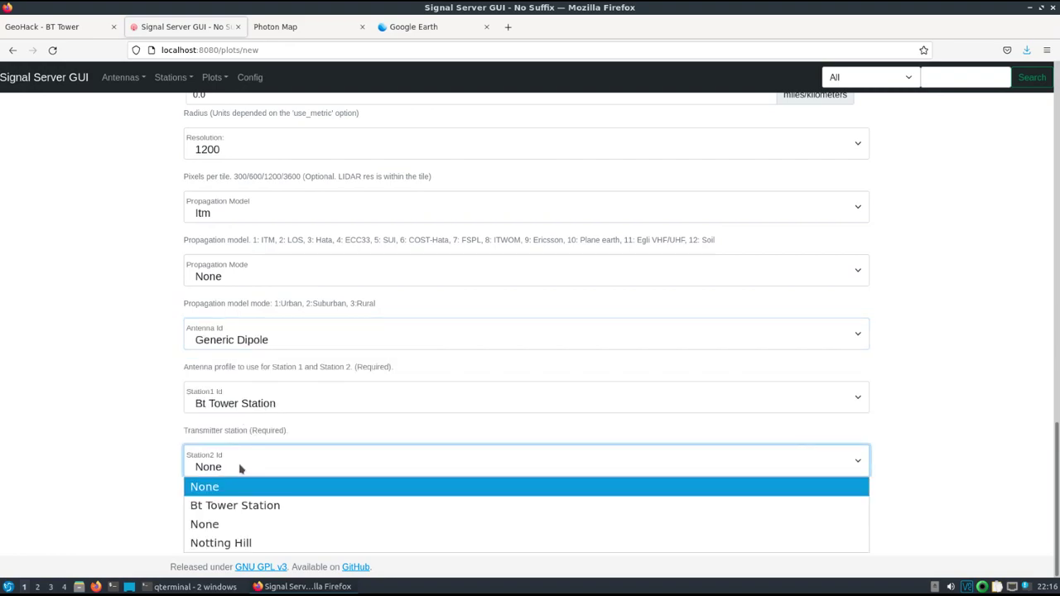
left_click(237, 542)
left_click(145, 468)
left_click(207, 519)
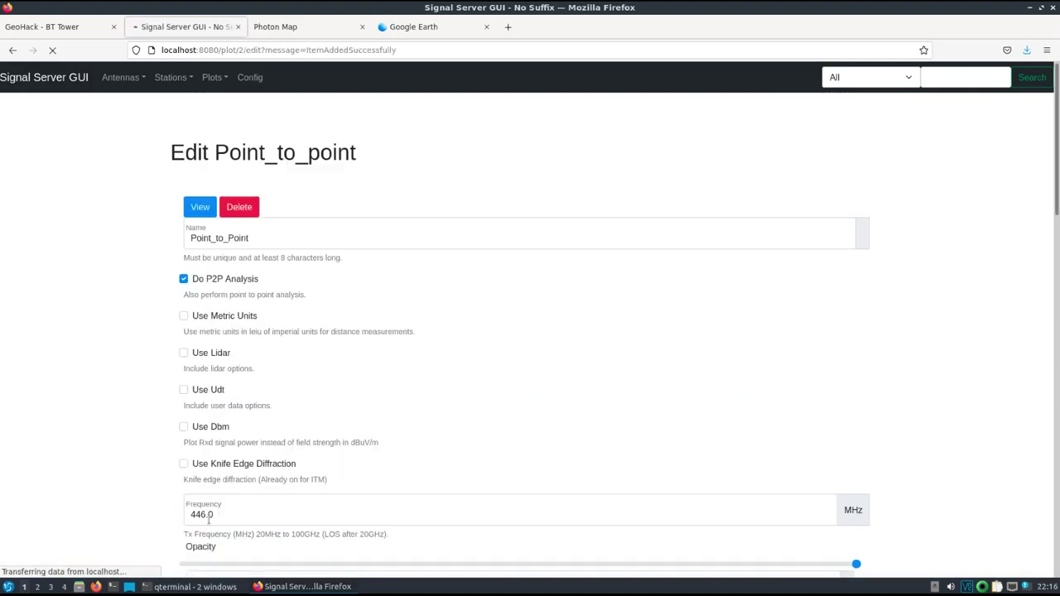
Open the Point_to_Point plot's files and save Point_to_Point.kmz to the computer
left_click(212, 77)
left_click(218, 98)
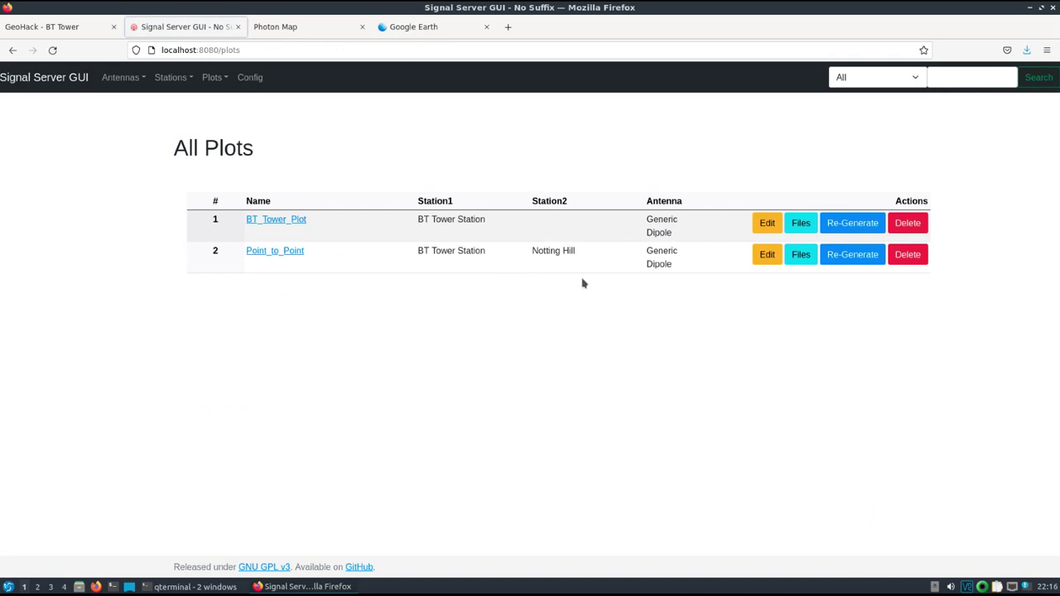
left_click(799, 260)
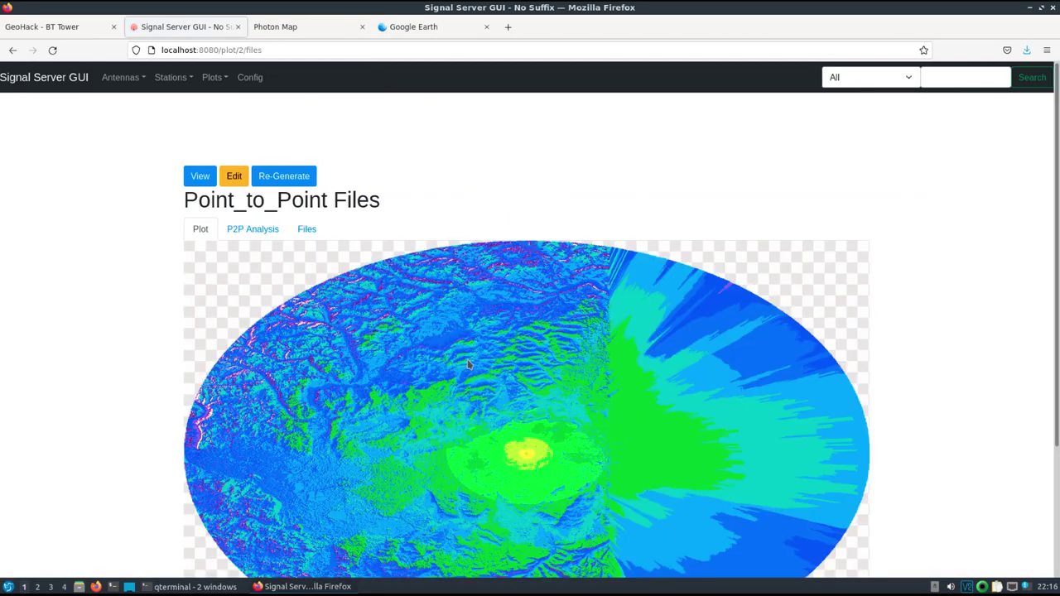
left_click(305, 235)
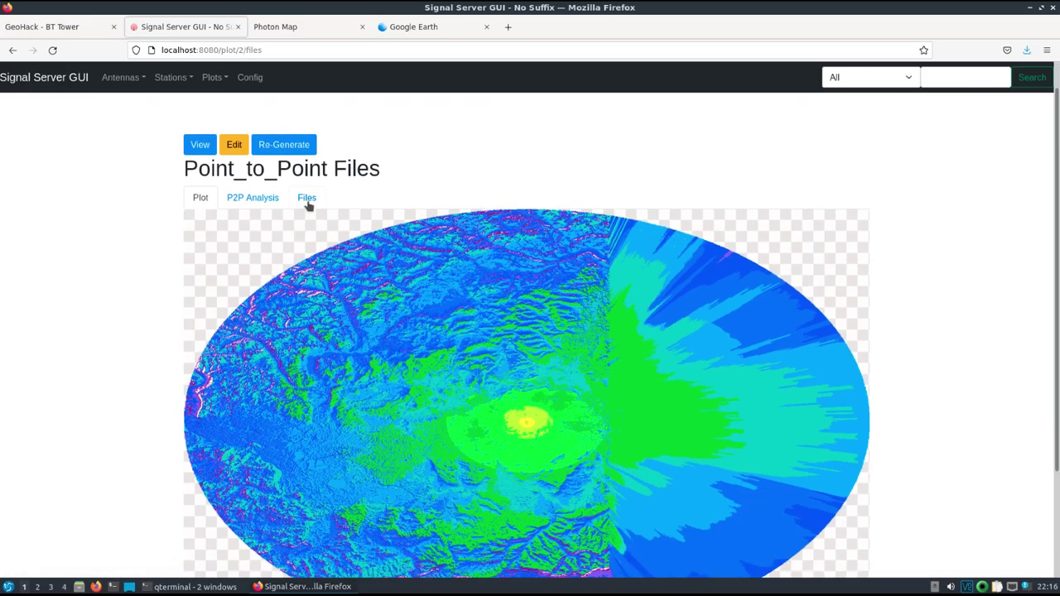
left_click(307, 201)
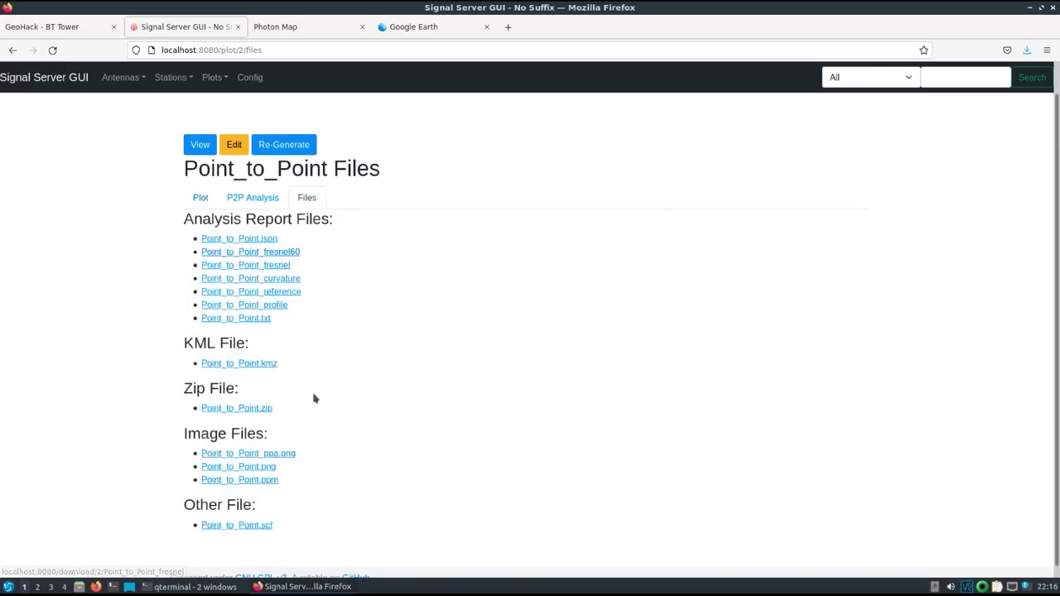
left_click(250, 364)
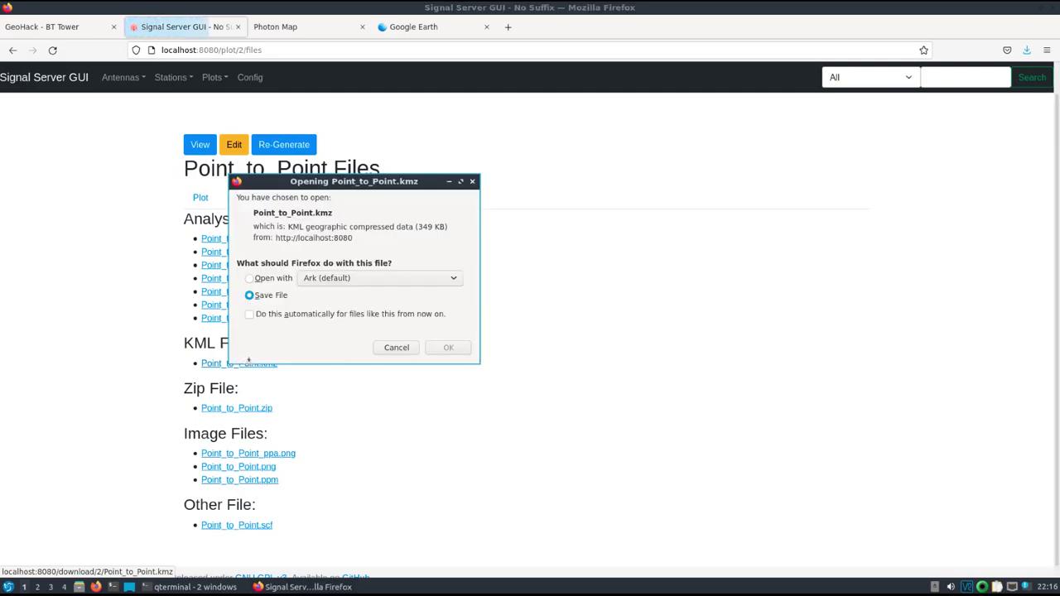
left_click(448, 349)
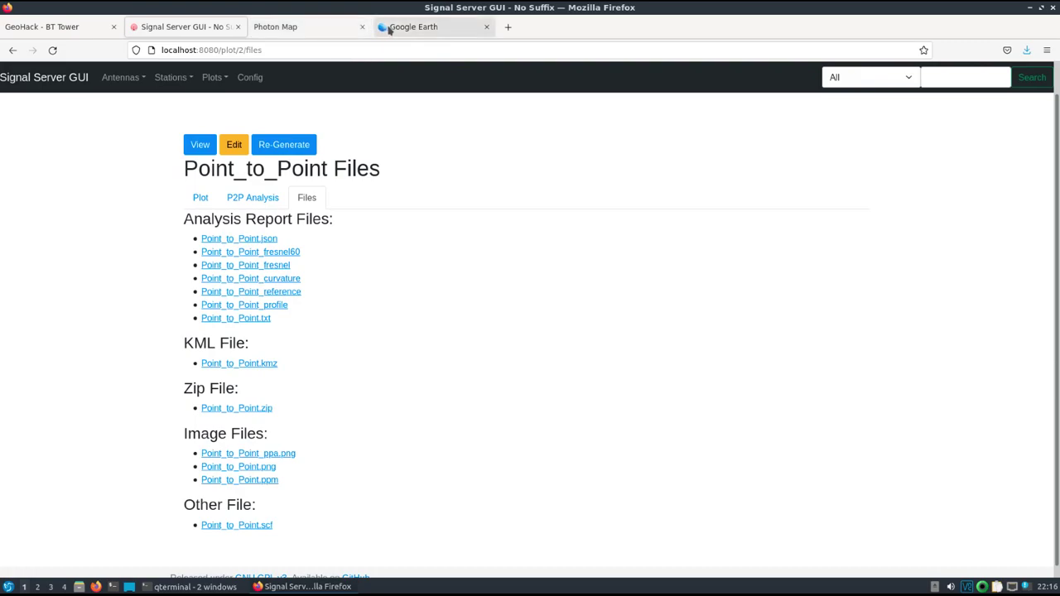
Import Point_to_Point(1).kmz from the computer as a new Google Earth project
left_click(417, 28)
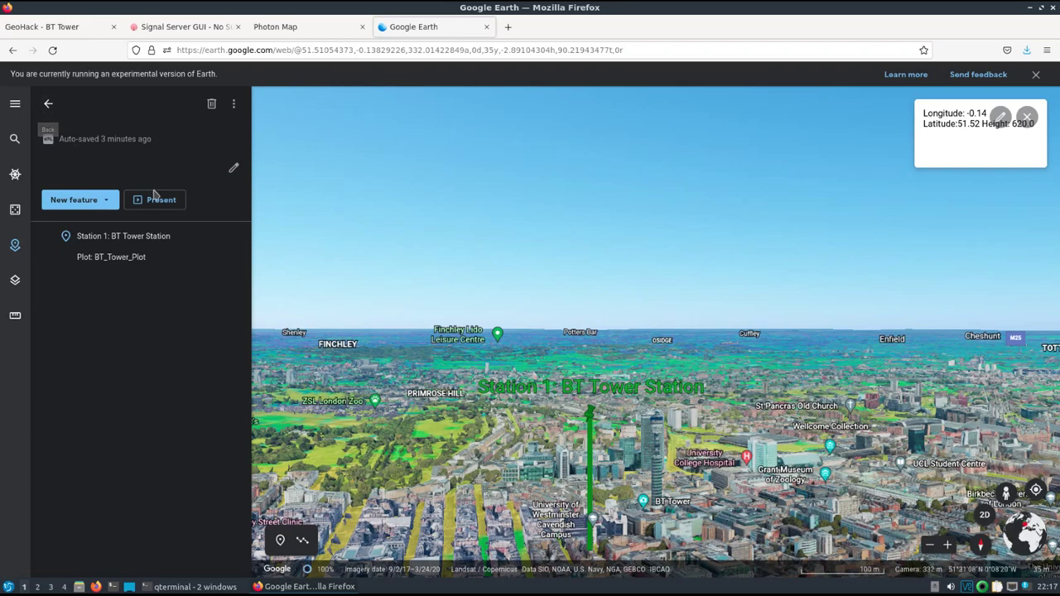
left_click(47, 106)
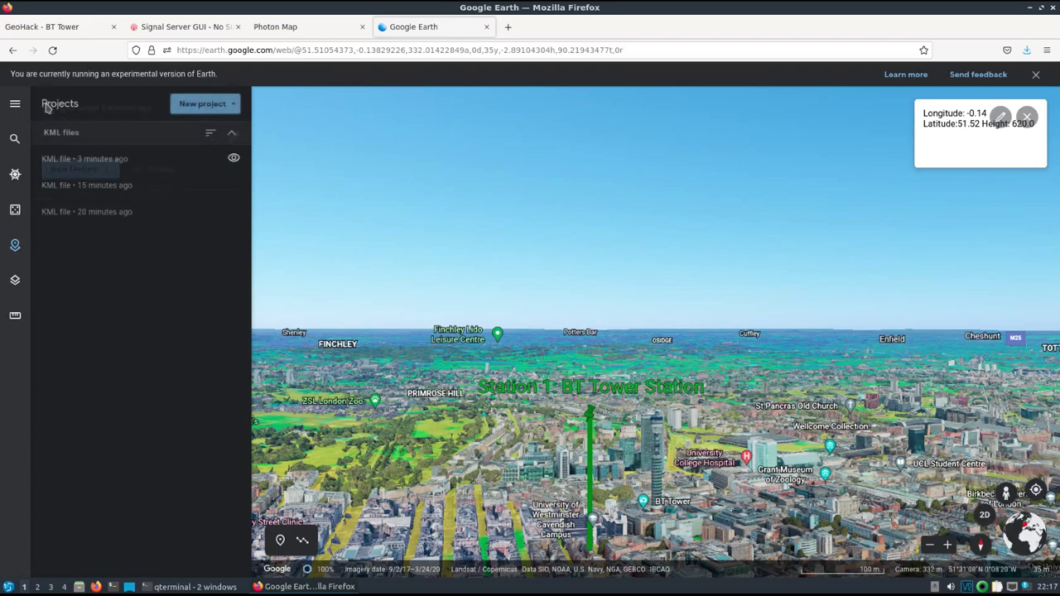
left_click(214, 108)
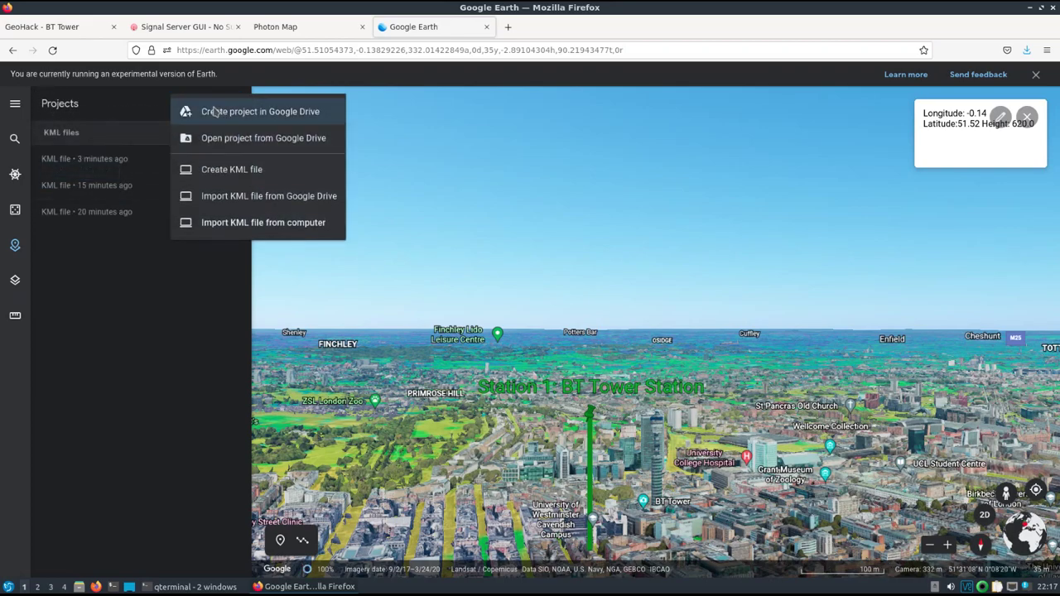
left_click(270, 223)
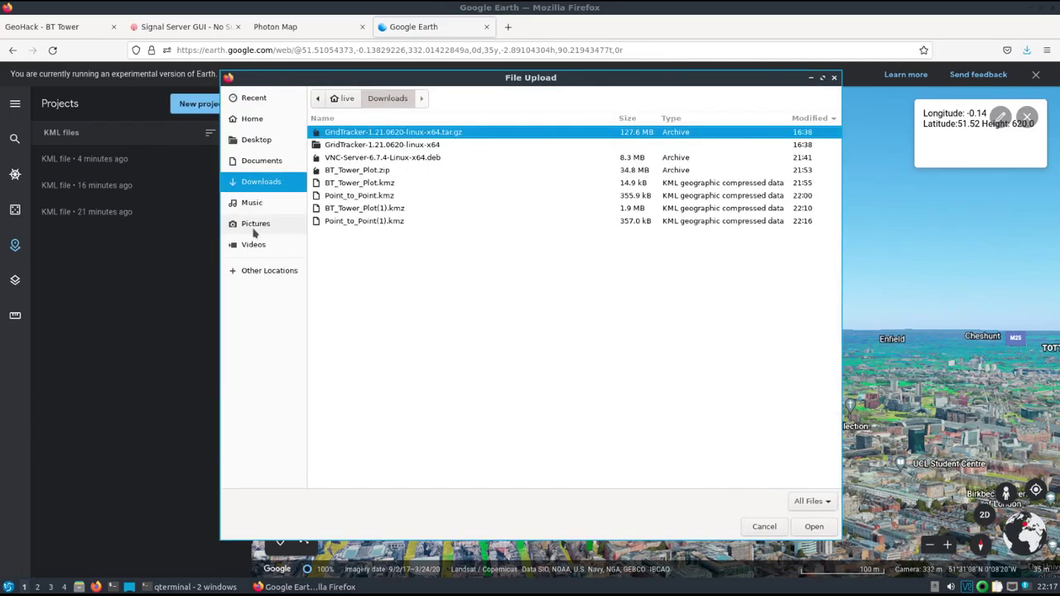
double_click(371, 222)
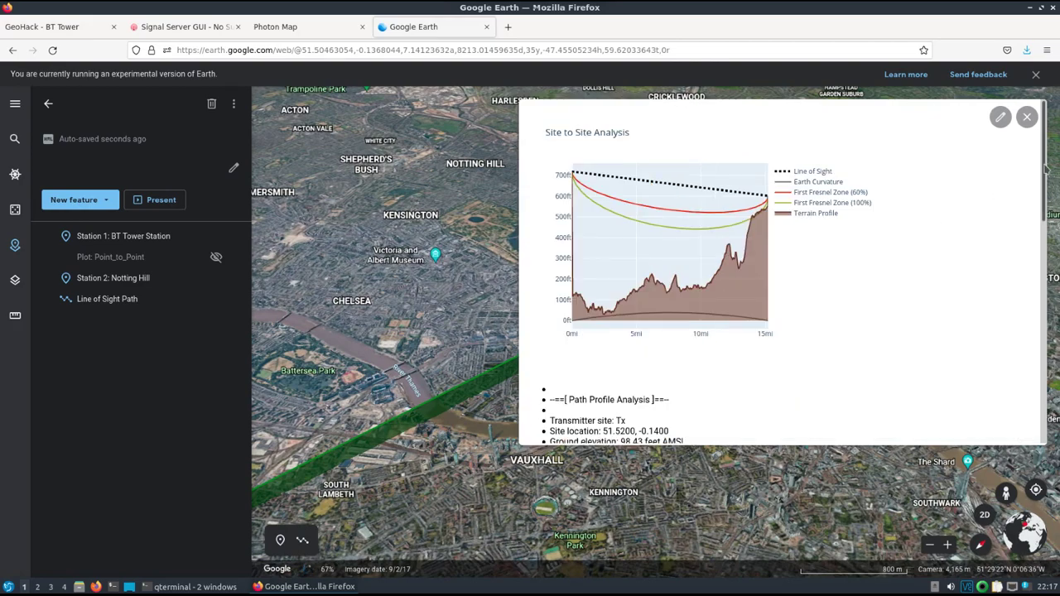
Read through the BT Tower link's Site to Site Analysis report, then close it to reveal the green line-of-sight path
left_click_drag(1045, 172, 1038, 359)
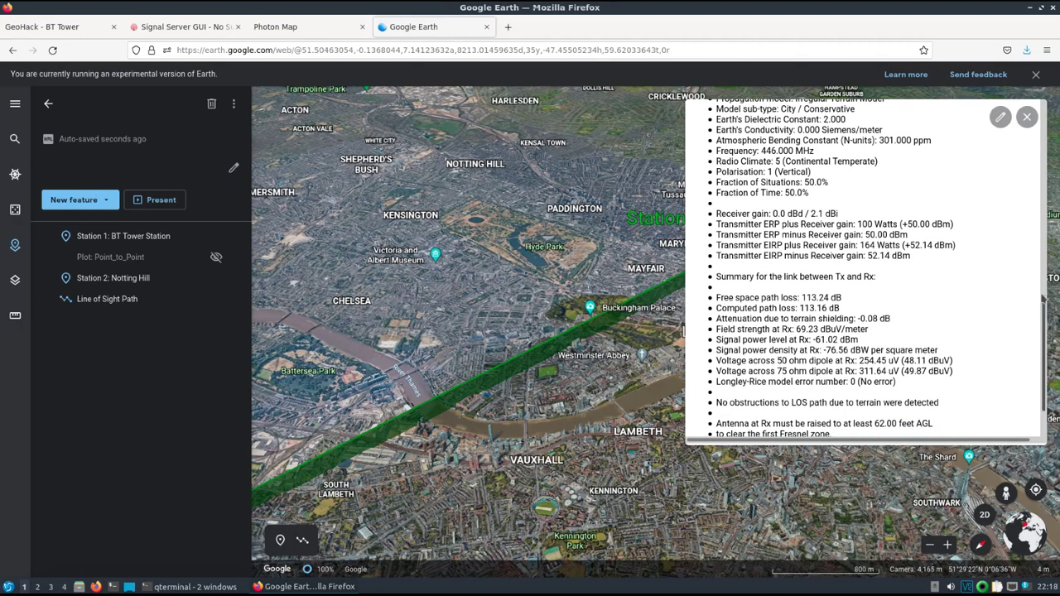
left_click(1027, 117)
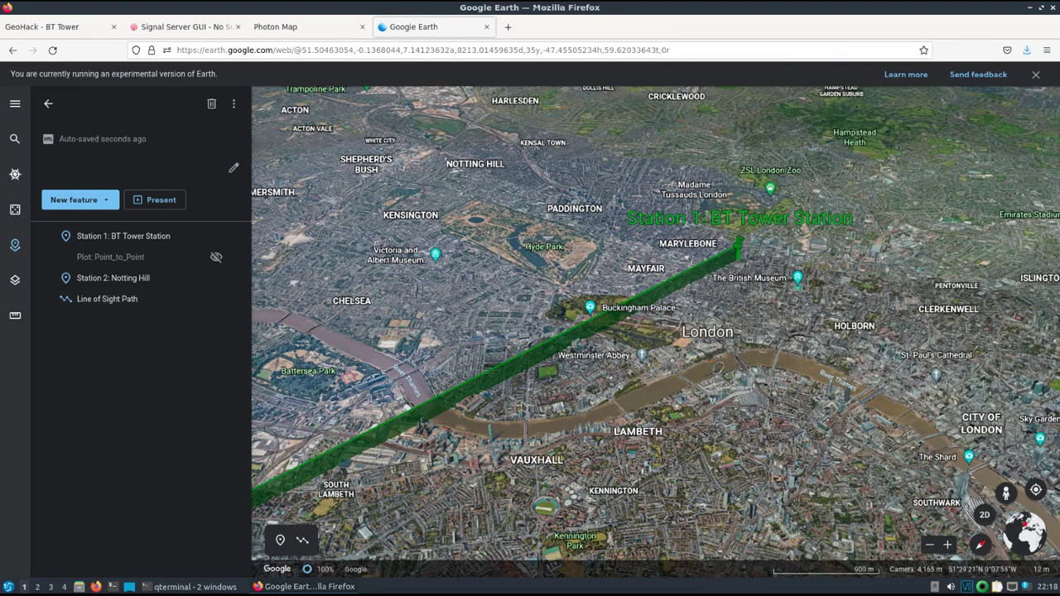
scroll(525, 405, "down", 3)
scroll(497, 367, "up", 5)
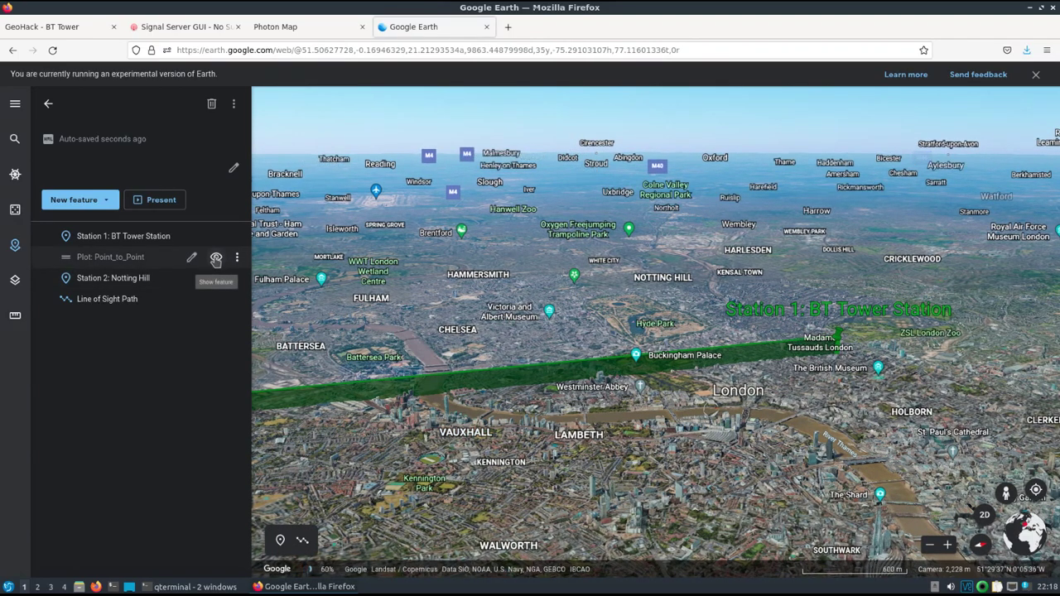
Show the Plot: Point_to_Point overlay and lower its feature opacity to about half
left_click(216, 259)
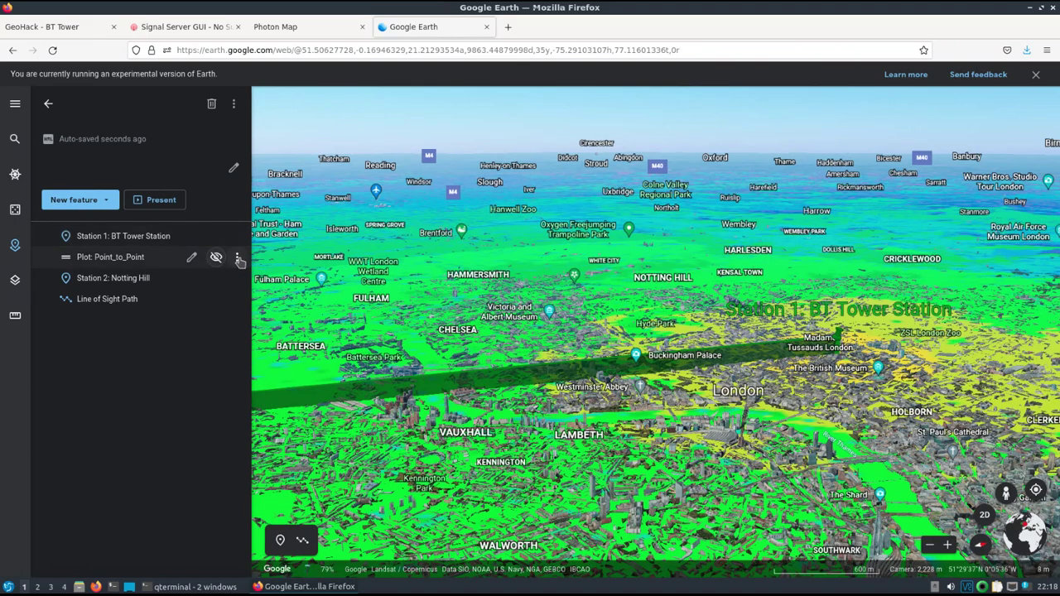
left_click(237, 256)
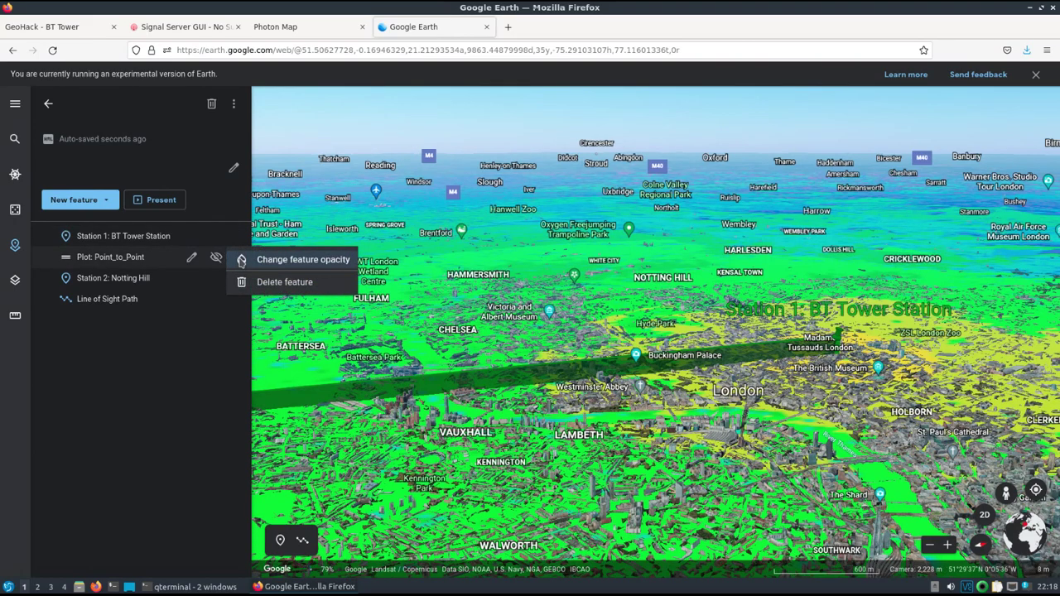
left_click(292, 262)
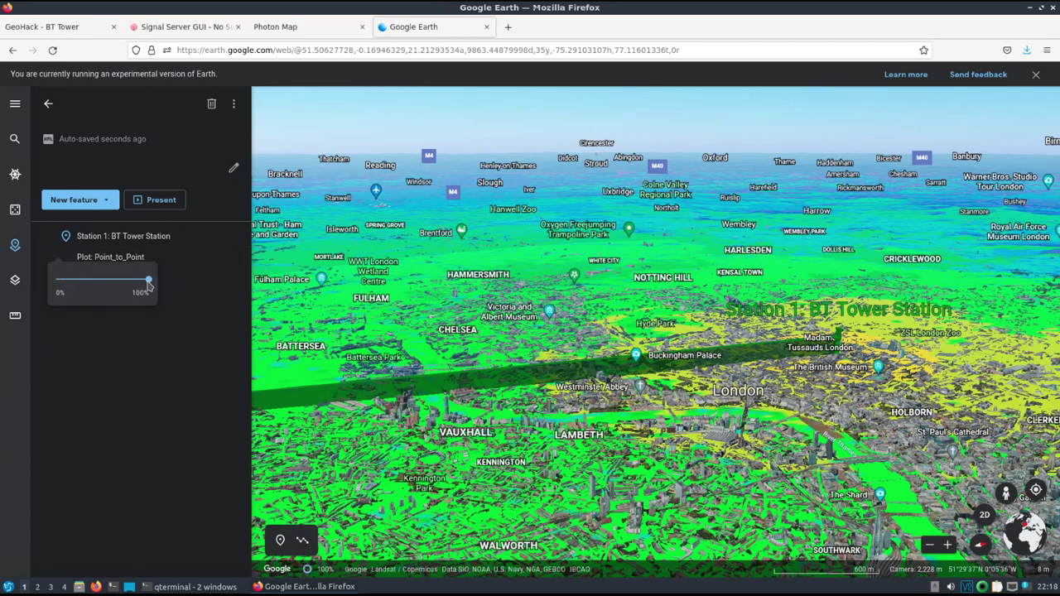
left_click_drag(138, 286, 98, 284)
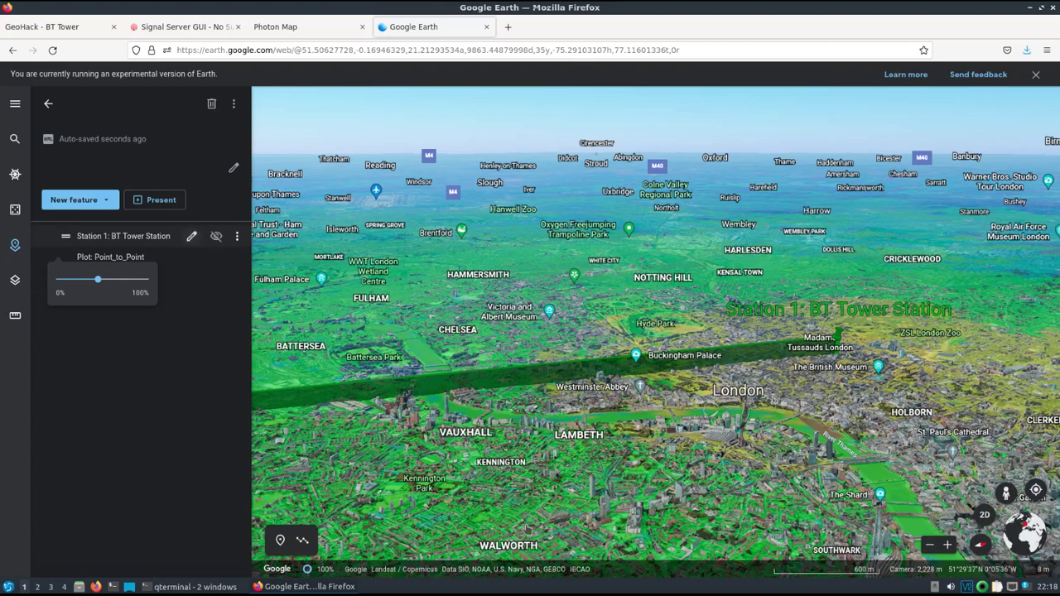
left_click(507, 462)
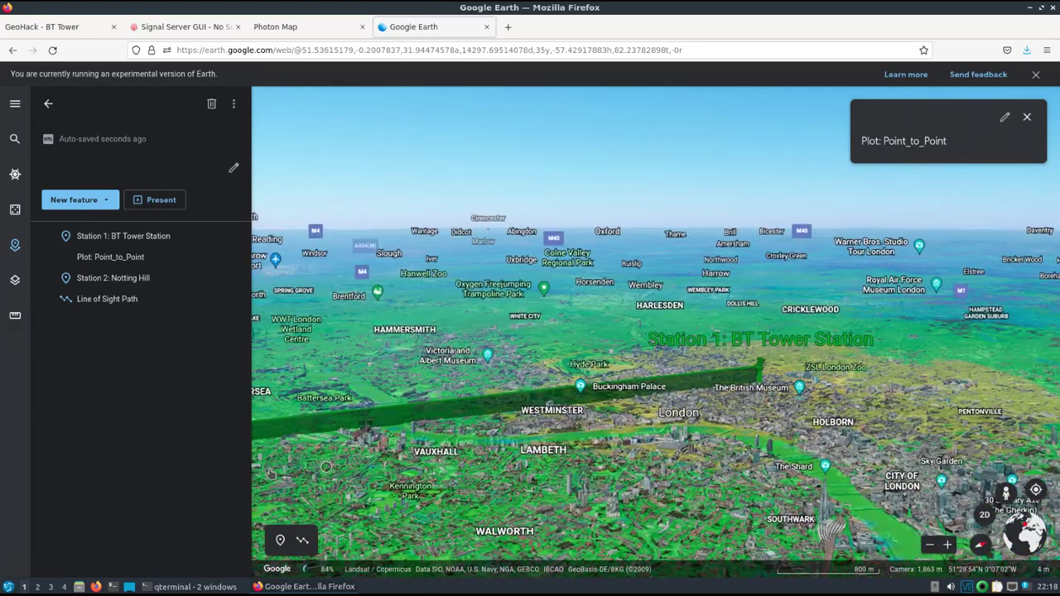
Orbit along the green path past Wandle Park to Station 2: Notting Hill, then return to the Point_to_Point Files page
left_click_drag(279, 474, 304, 453)
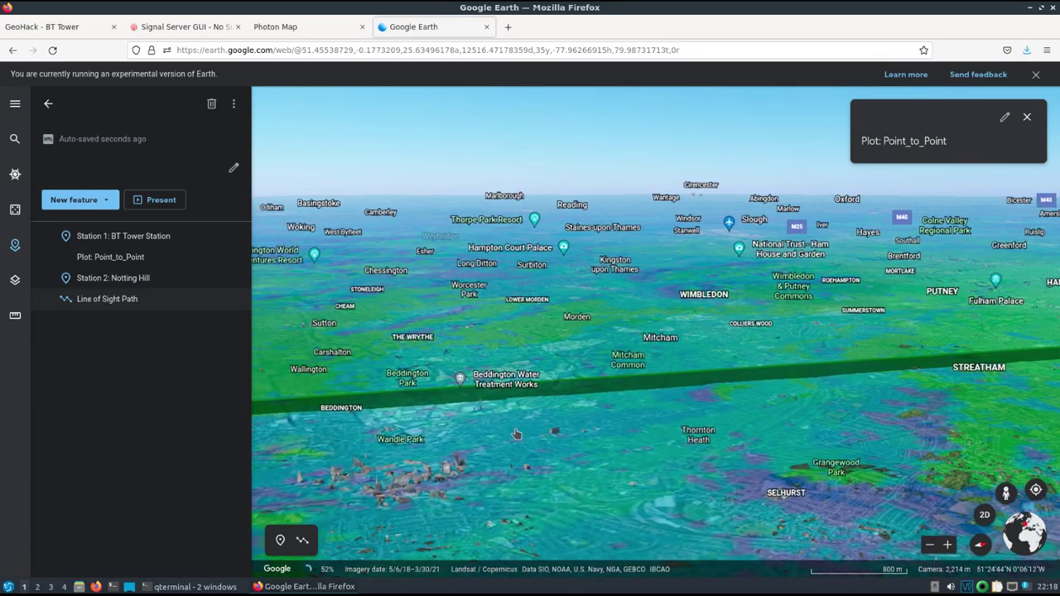
left_click_drag(476, 434, 417, 427)
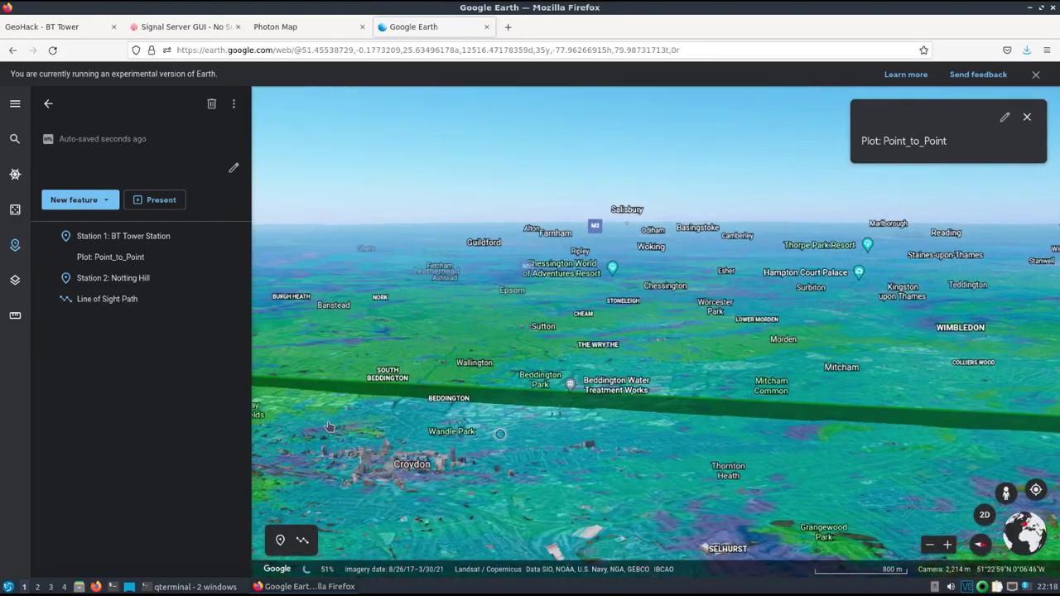
left_click_drag(276, 437, 265, 441)
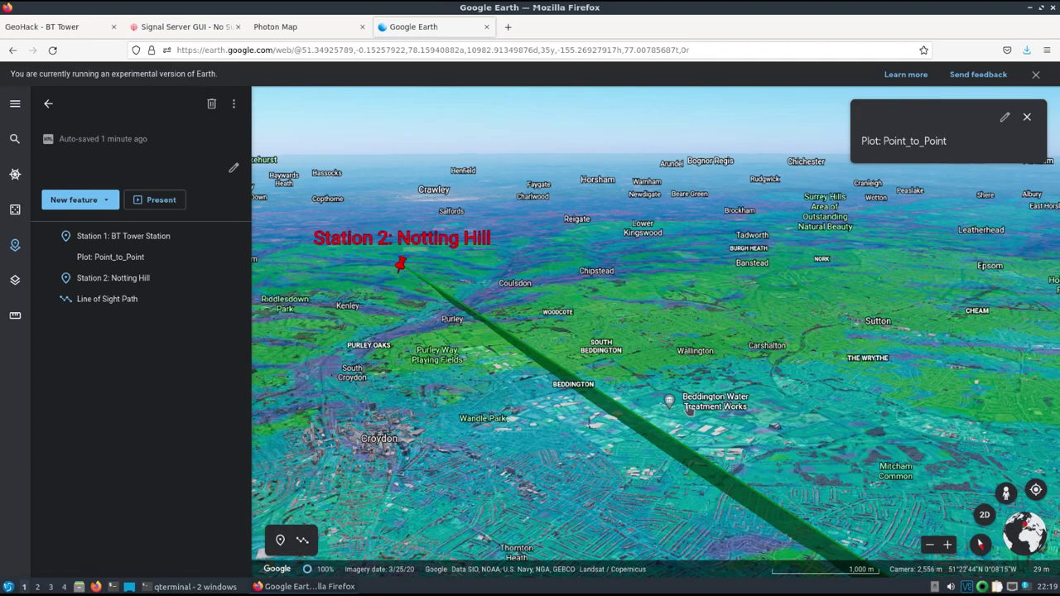
left_click(157, 31)
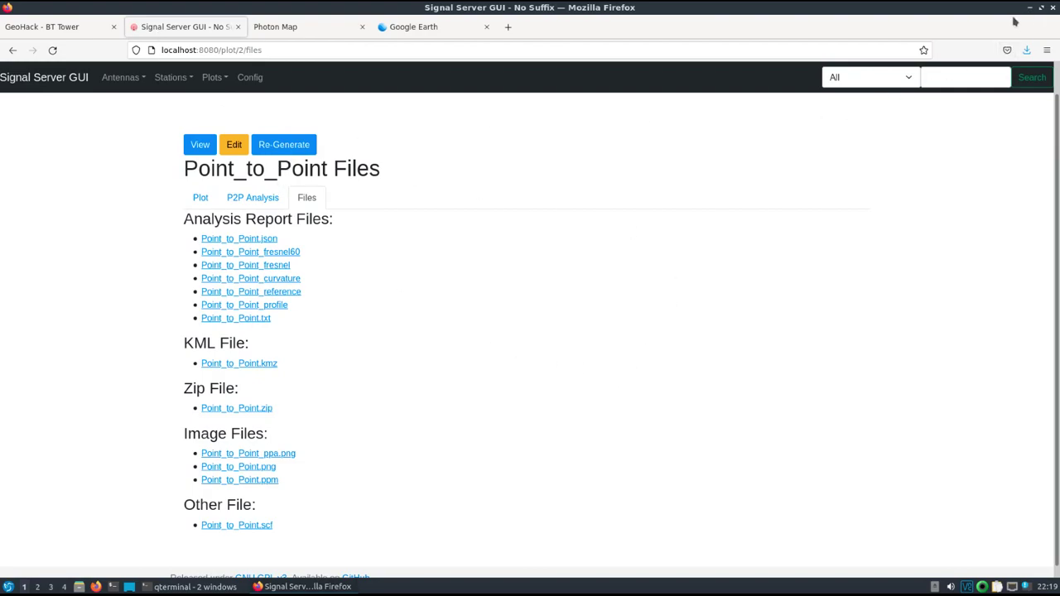
Stop the running Signal Server GUI server in the terminal and clear the screen
mouse_move(166, 583)
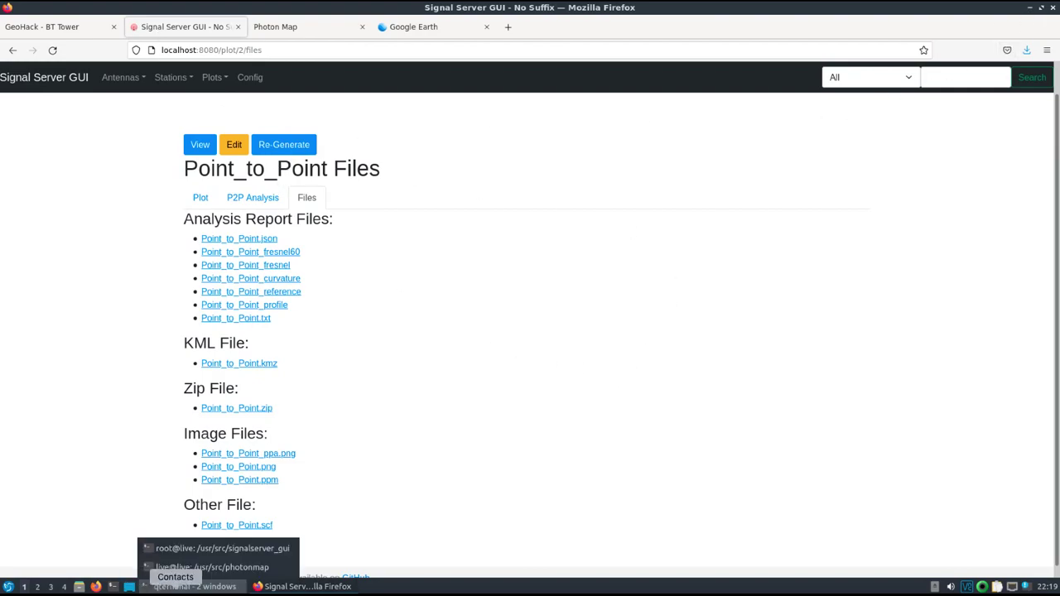
left_click(211, 548)
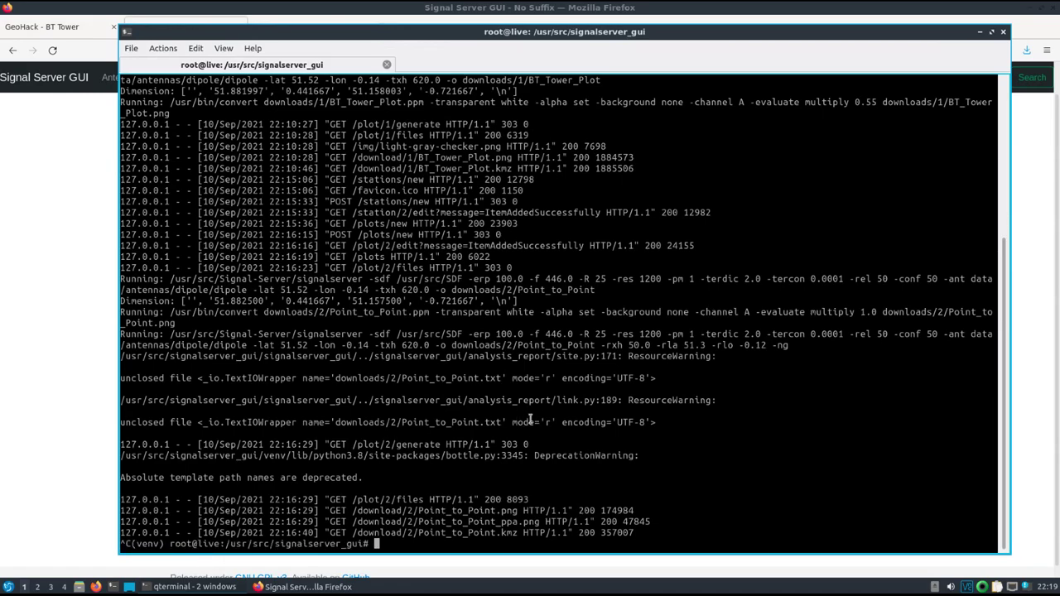
key("ctrl+c")
type("clear")
key("Return")
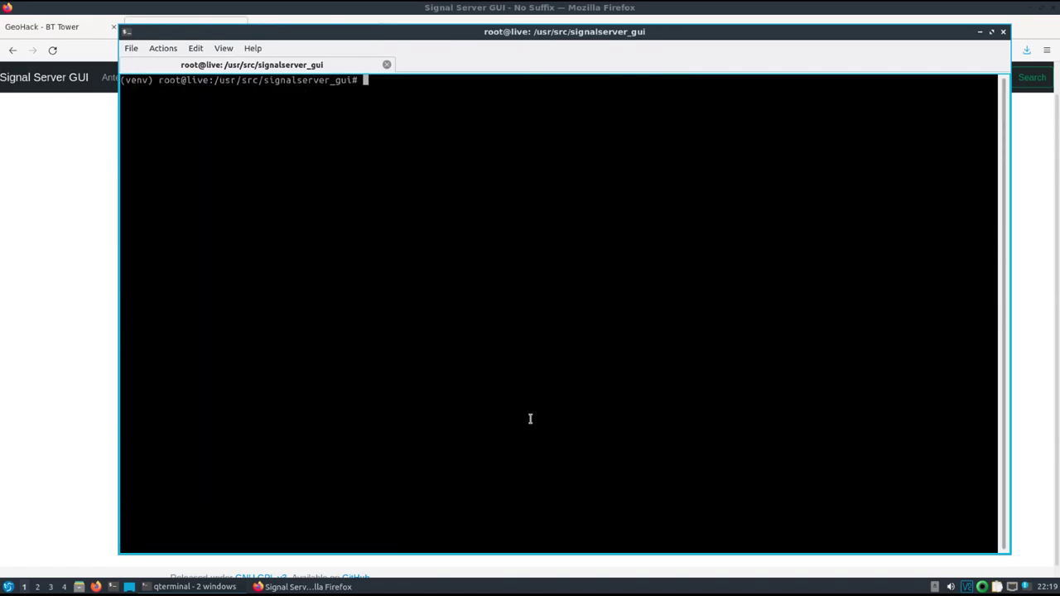
List the project directory and print README.md
type("ls")
key("Return")
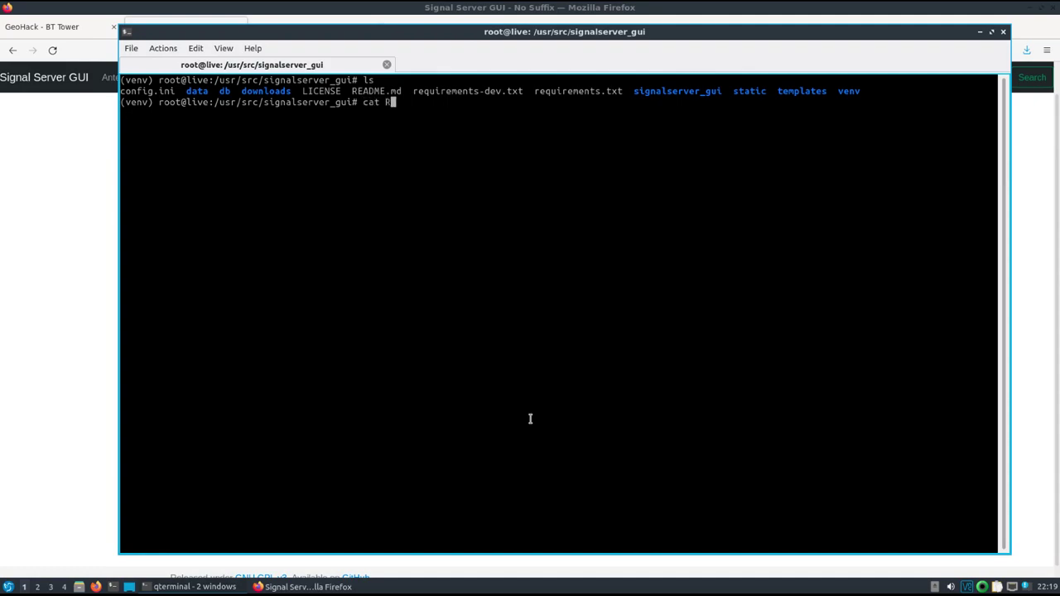
type("cat R")
key("Tab")
key("Return")
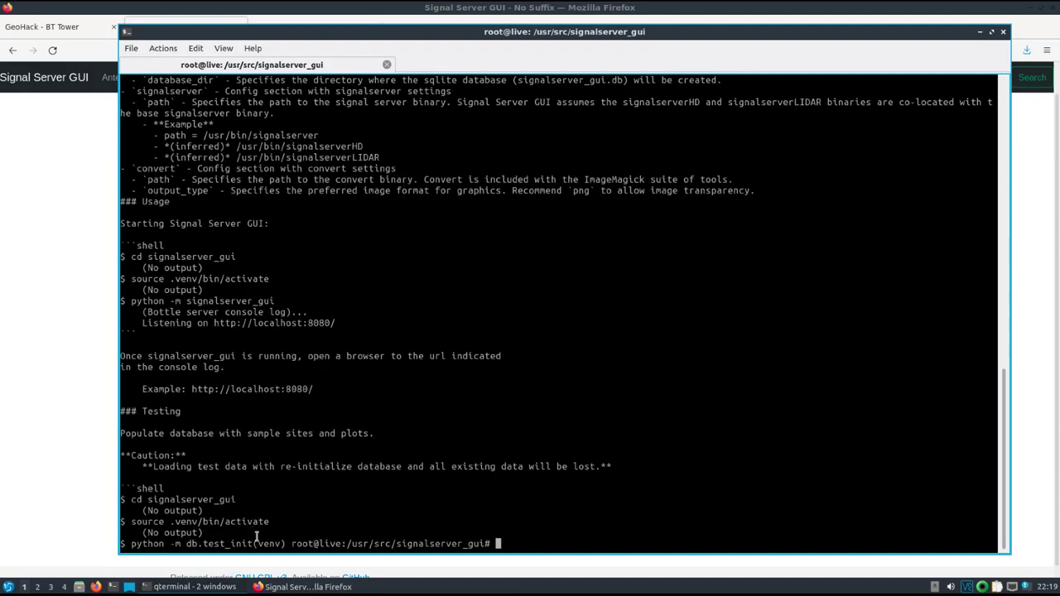
Copy the db.test_init command from the README and run it as python3 -m db.test_init
left_click_drag(254, 544, 133, 548)
right_click(142, 549)
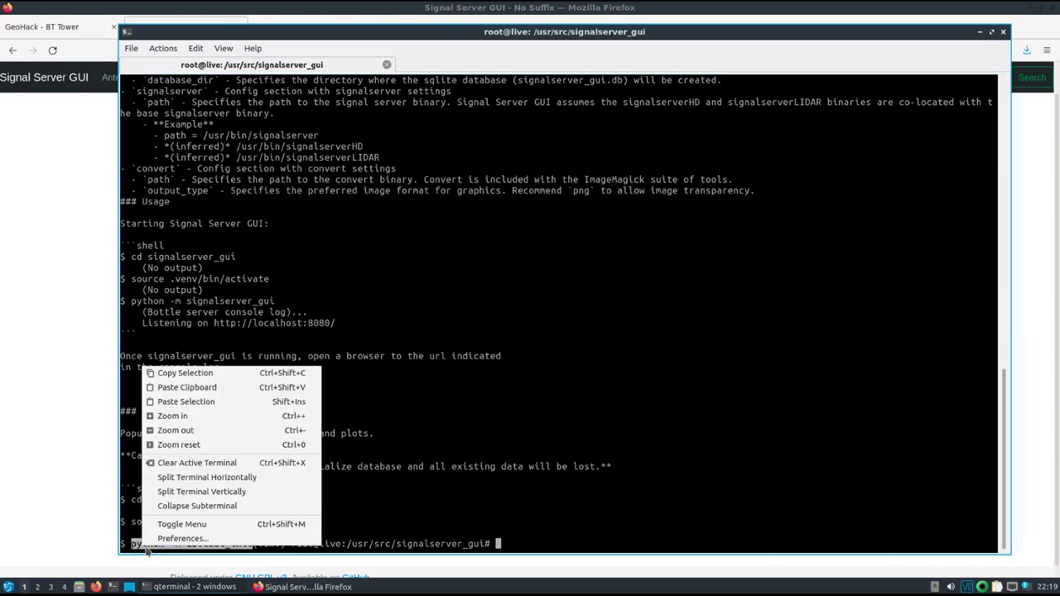
left_click(208, 373)
right_click(692, 523)
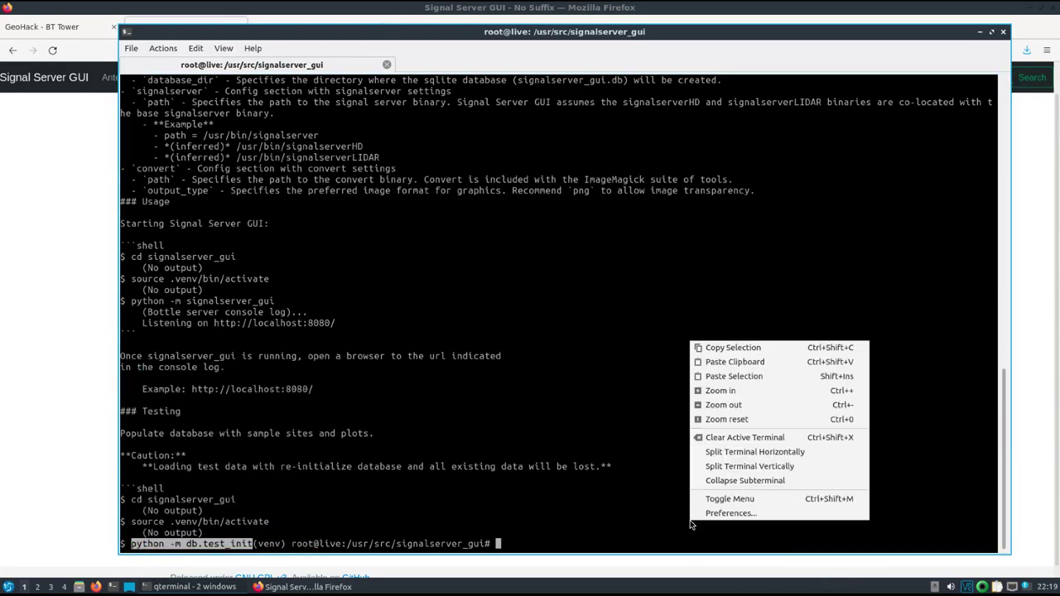
left_click(730, 361)
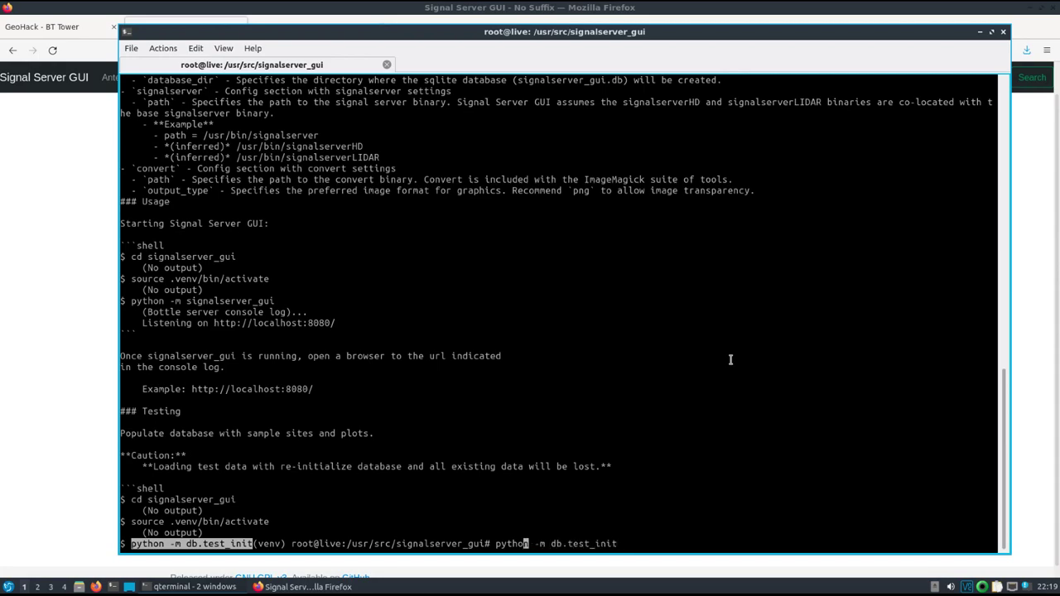
type("3")
key("Return")
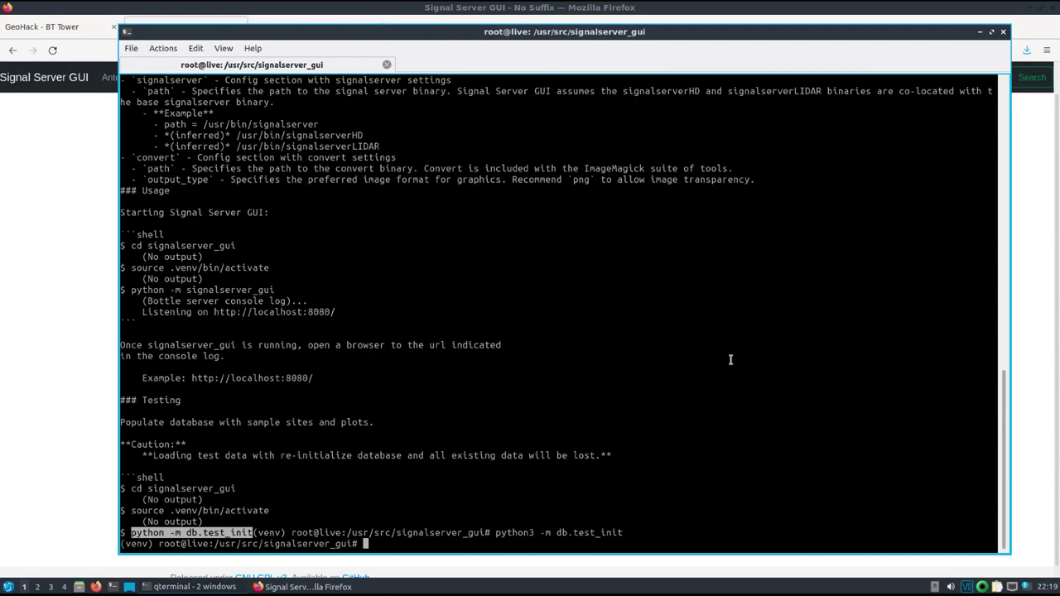
Restart the server with python3 -m signalserver_gui from command history
key("Up")
key("Up")
key("Up")
key("Up")
key("Up")
key("Up")
key("Up")
key("Up")
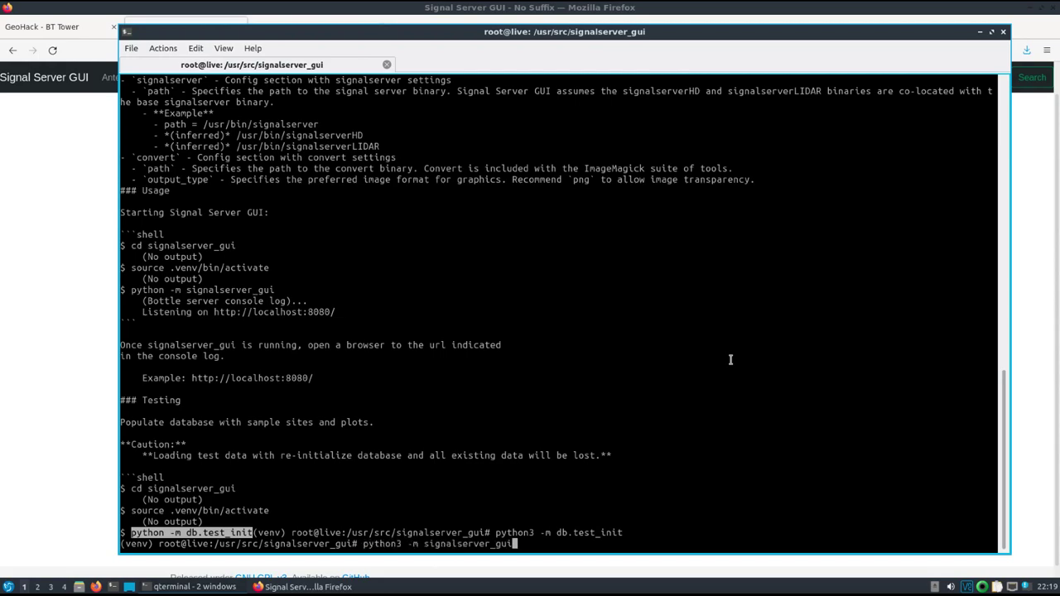
key("Up")
key("Return")
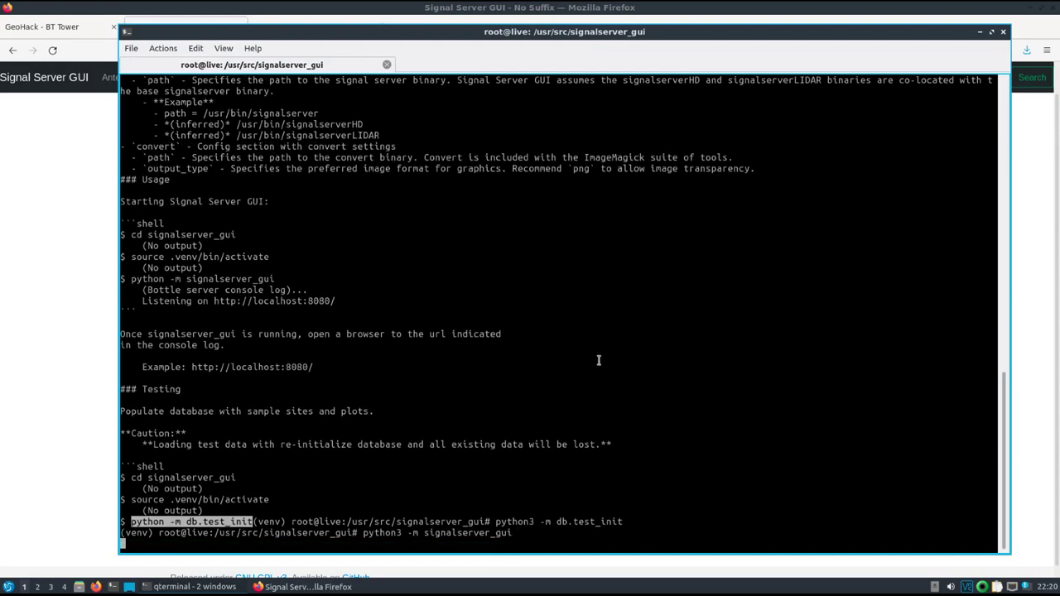
In Signal Server GUI, view the list of all stations and then the list of all plots
left_click(74, 215)
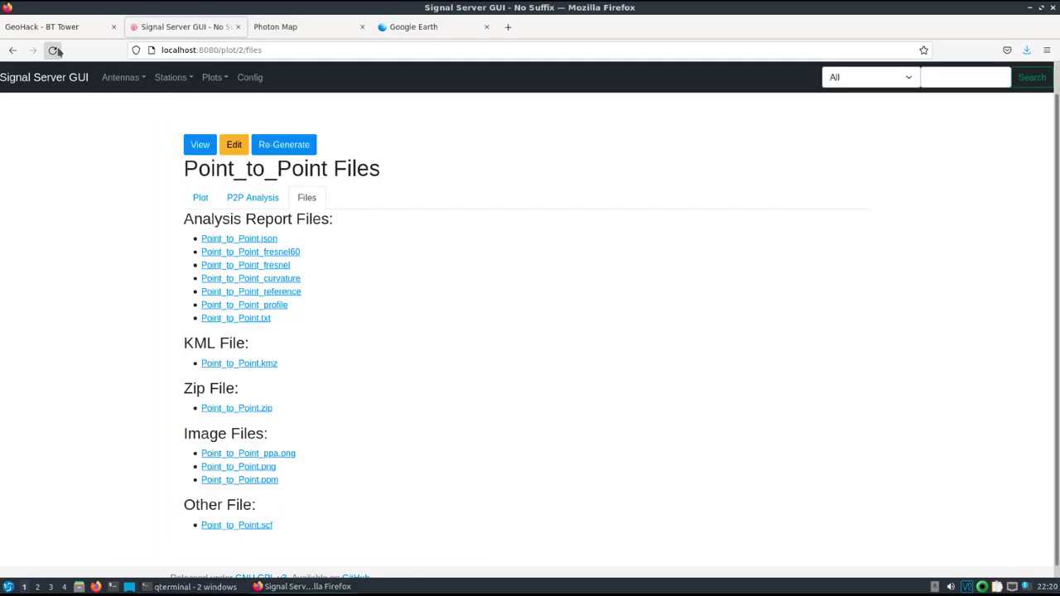
left_click(165, 77)
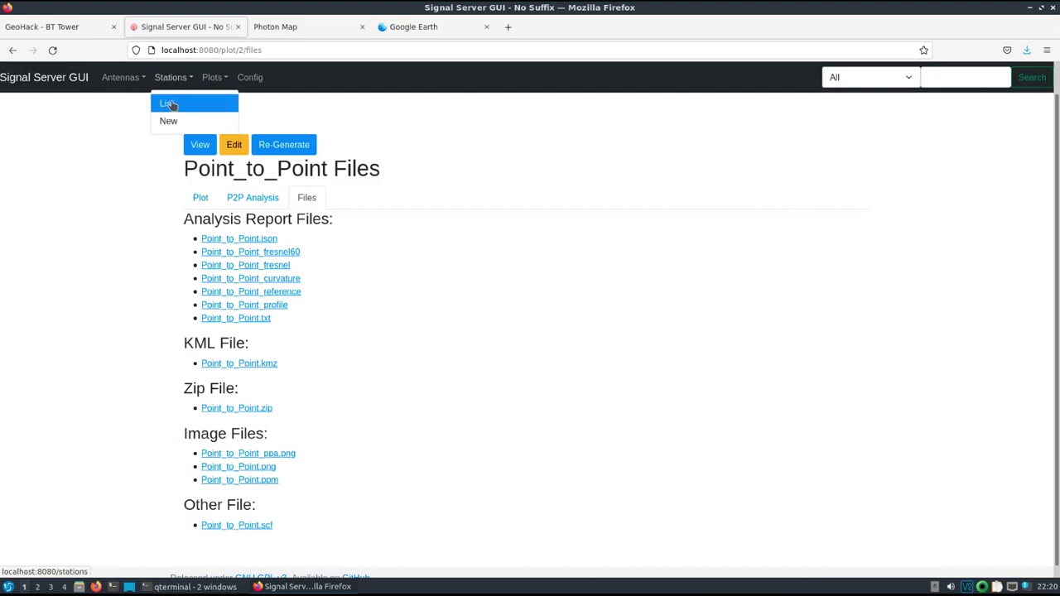
left_click(166, 102)
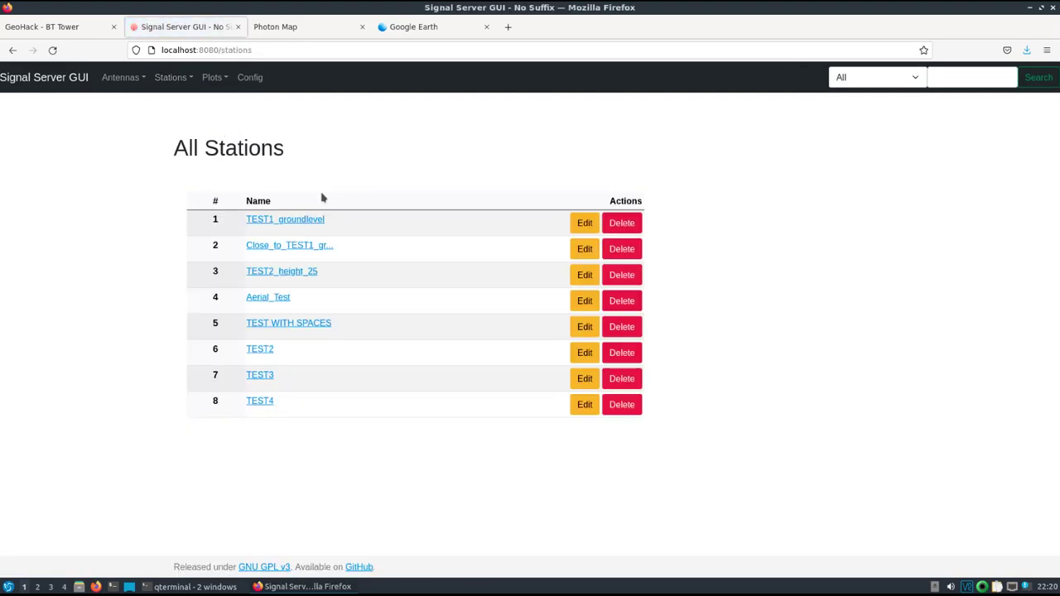
left_click(213, 77)
left_click(213, 107)
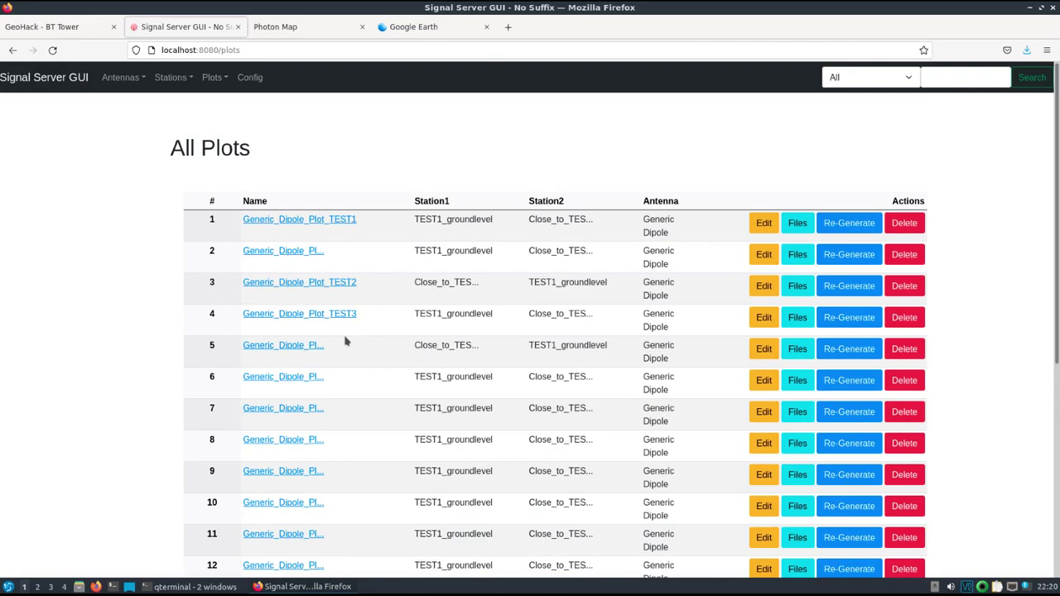
Open plot 5, Generic_Dipole_Plot_PM2-LOS, and save its .kmz file from the Files tab
left_click(304, 347)
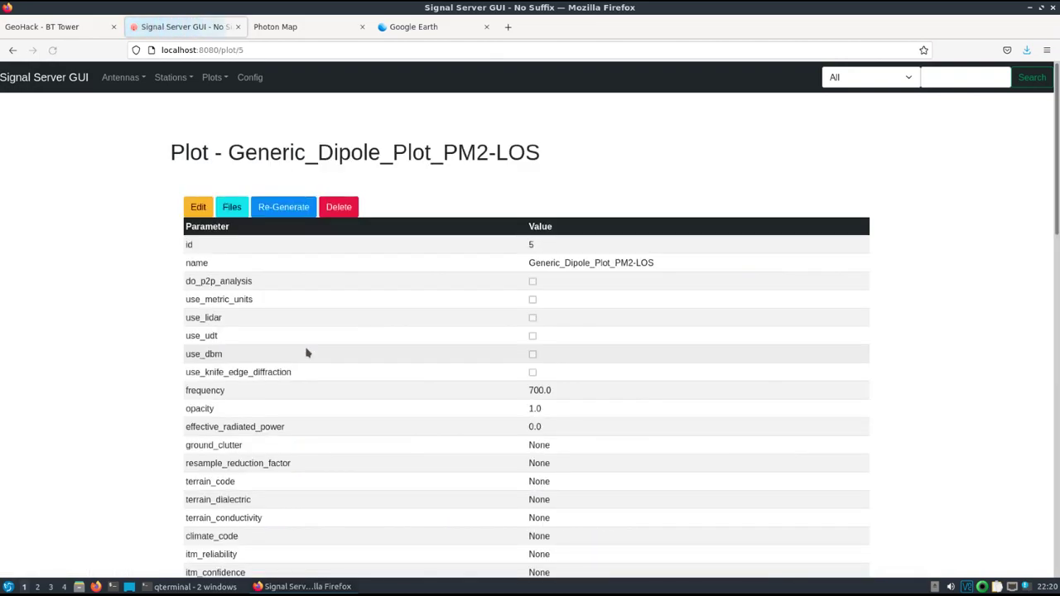
scroll(490, 287, "down", 10)
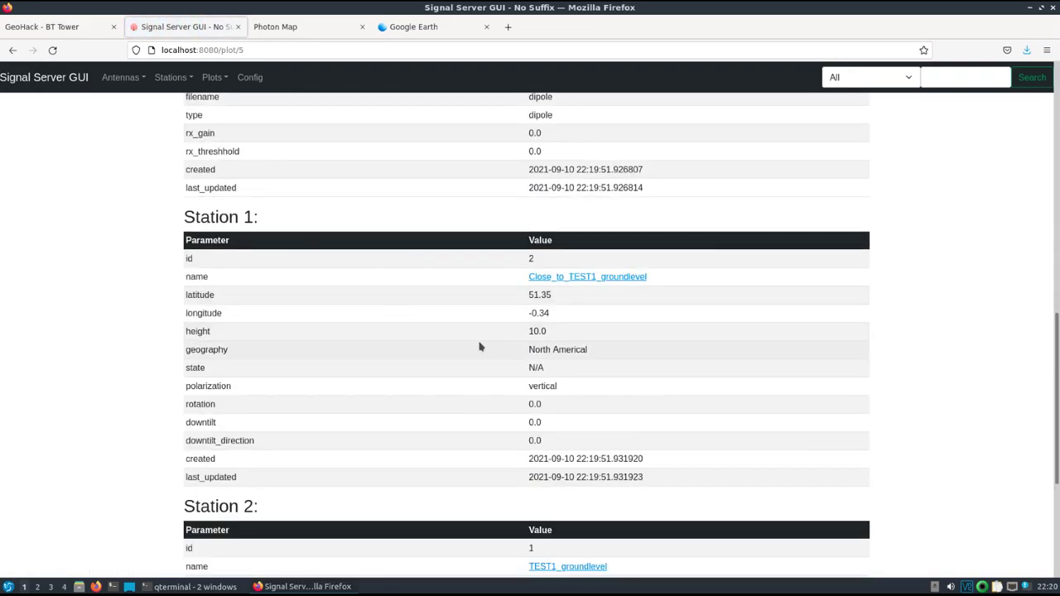
scroll(479, 347, "down", 5)
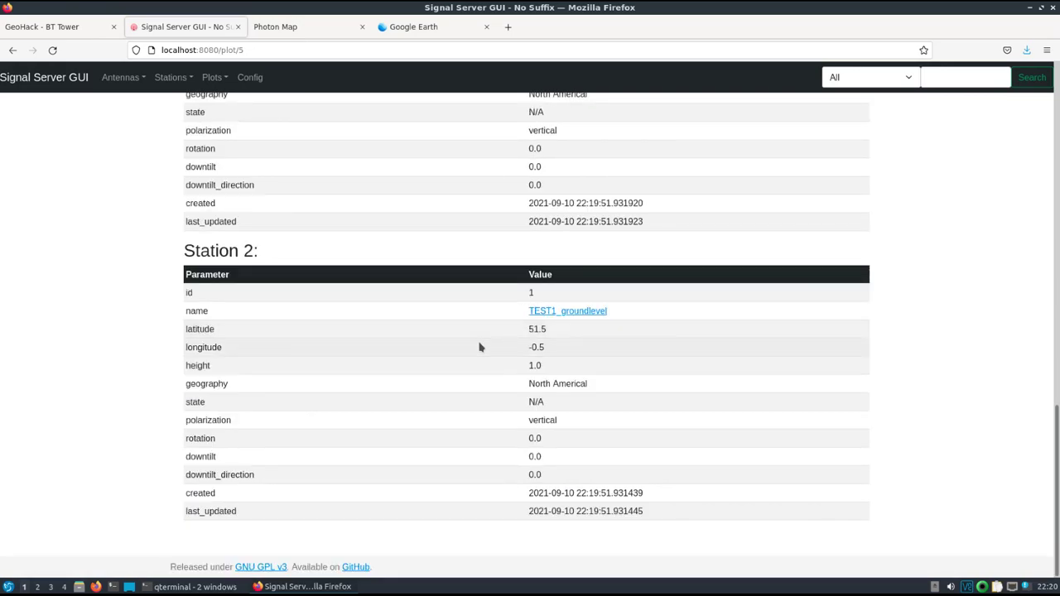
scroll(479, 347, "up", 15)
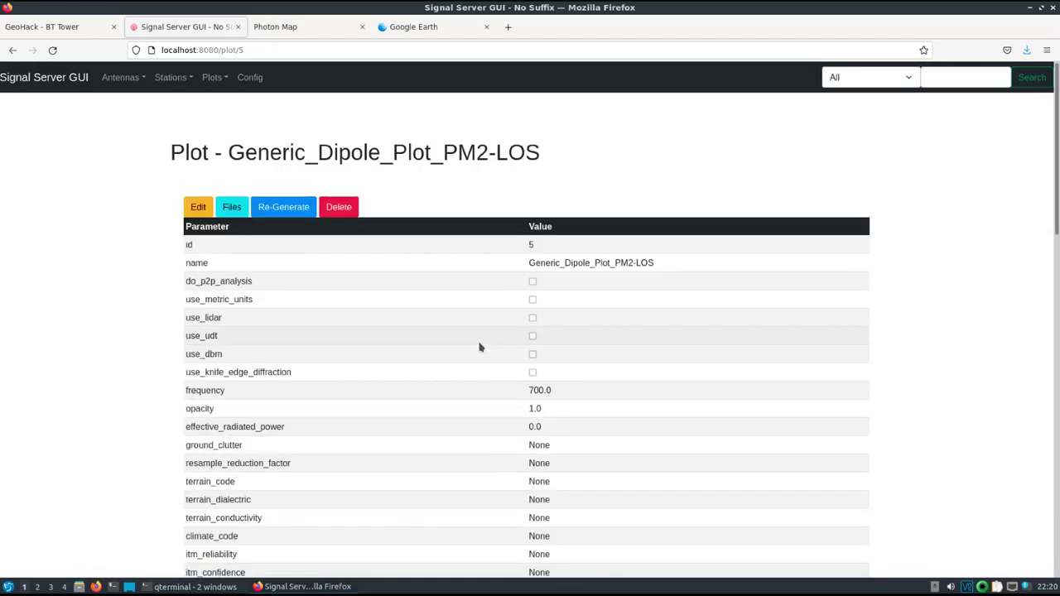
left_click(232, 207)
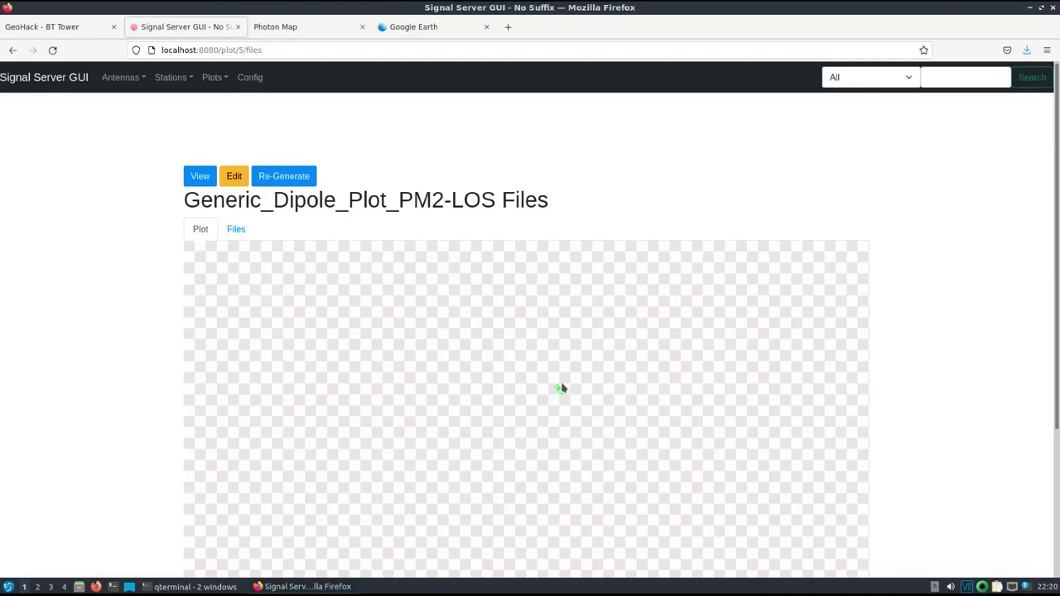
left_click(236, 228)
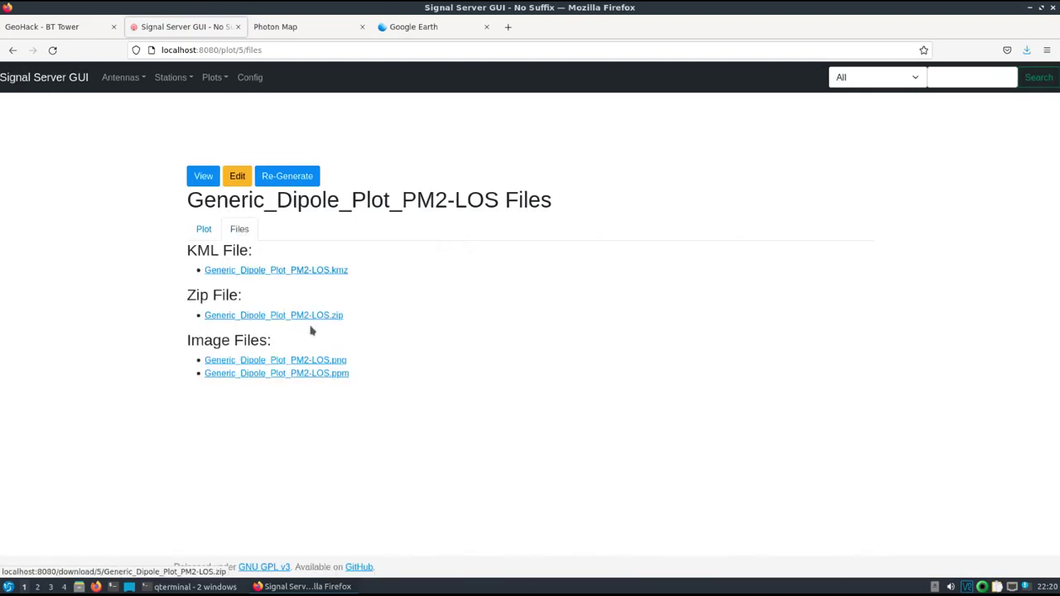
left_click(307, 272)
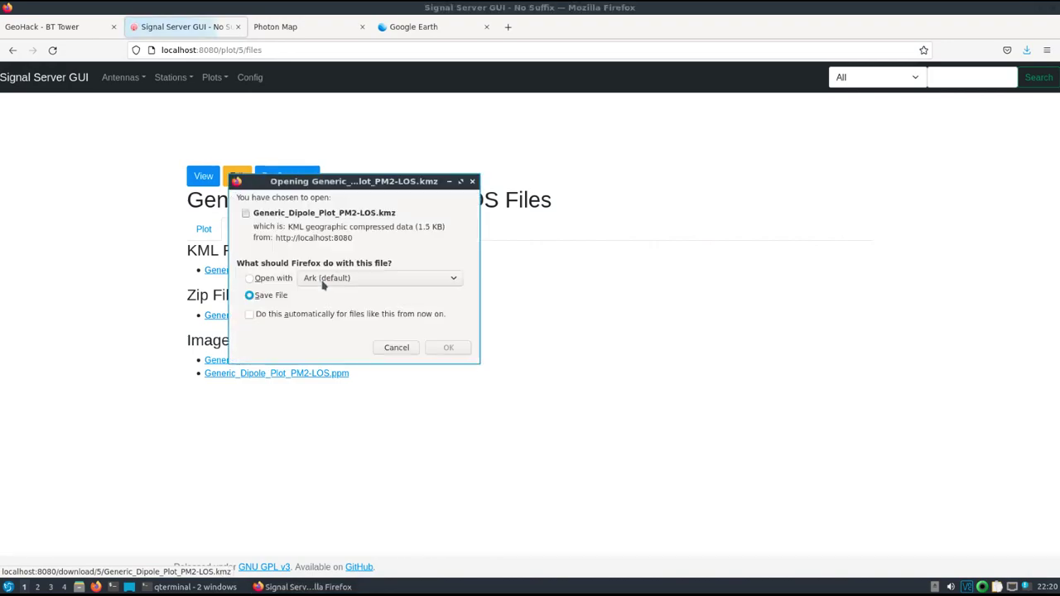
left_click(448, 349)
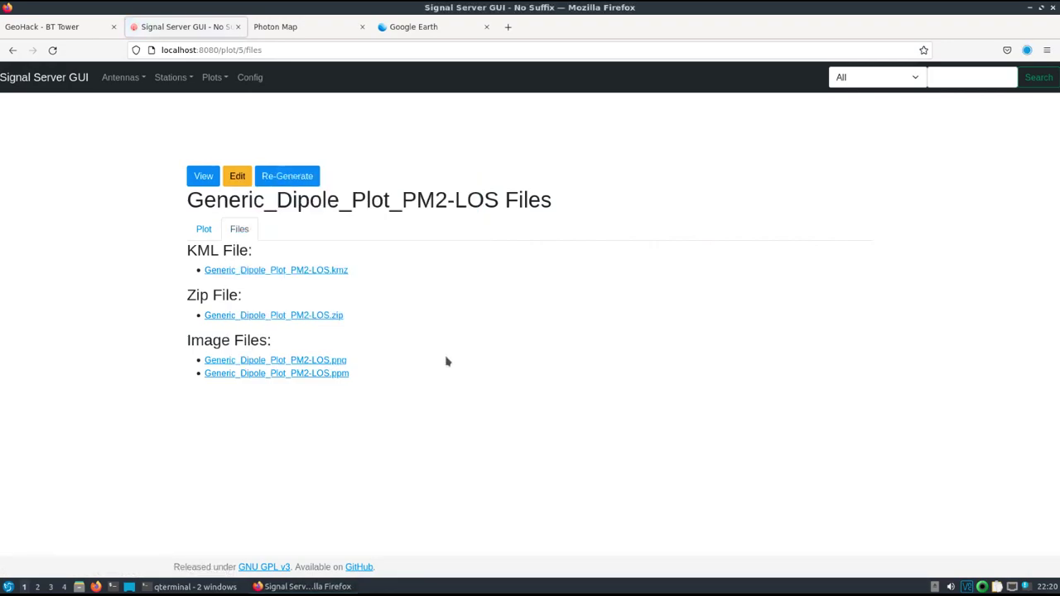
Delete the BT Tower, Point_to_Point plot, Notting Hill and Line of Sight Path features
left_click(414, 33)
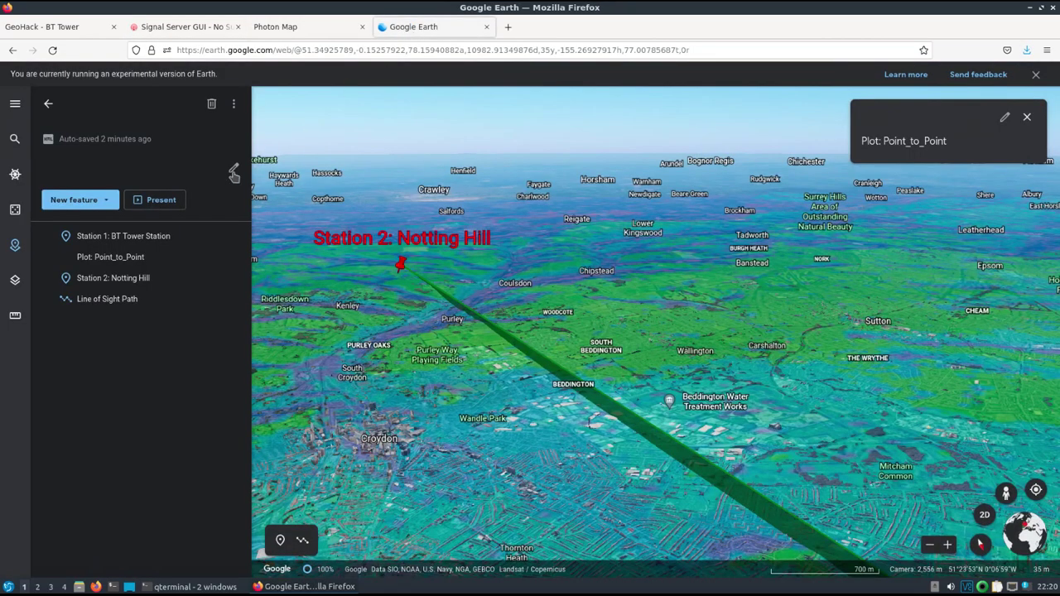
mouse_move(214, 237)
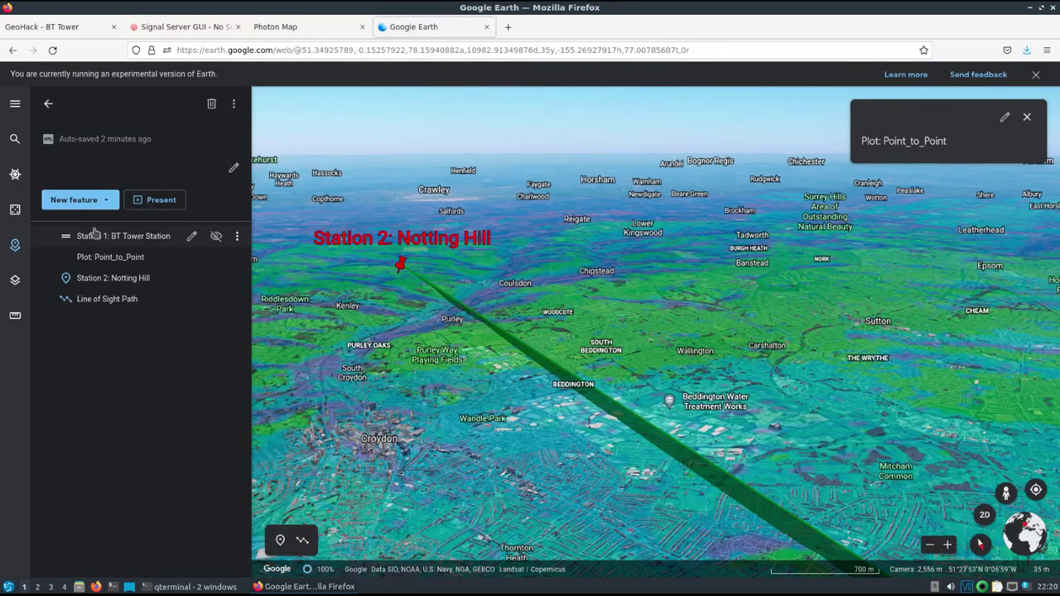
left_click(236, 237)
left_click(269, 240)
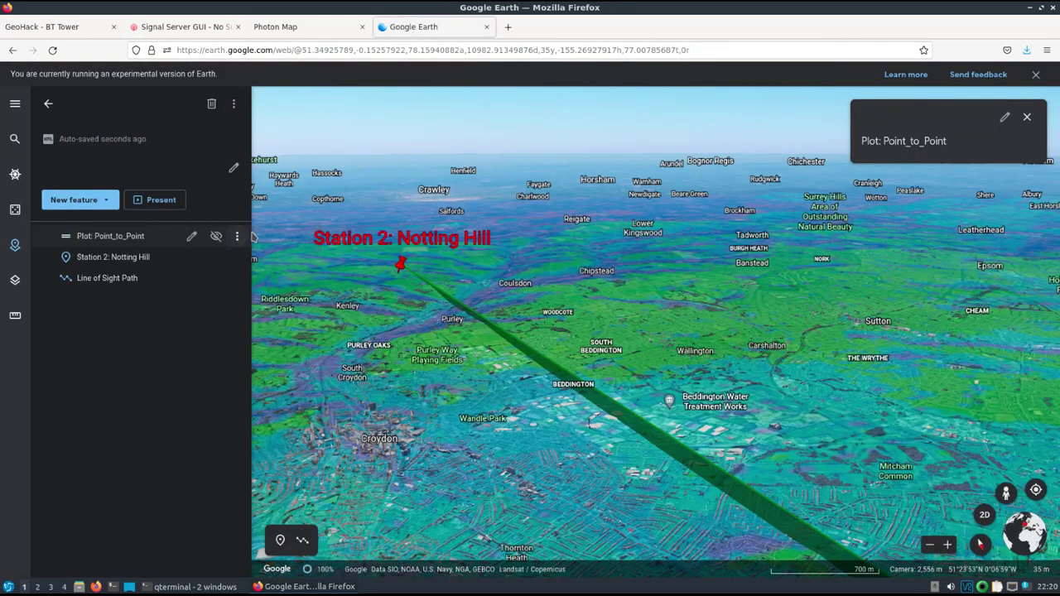
left_click(237, 238)
left_click(280, 263)
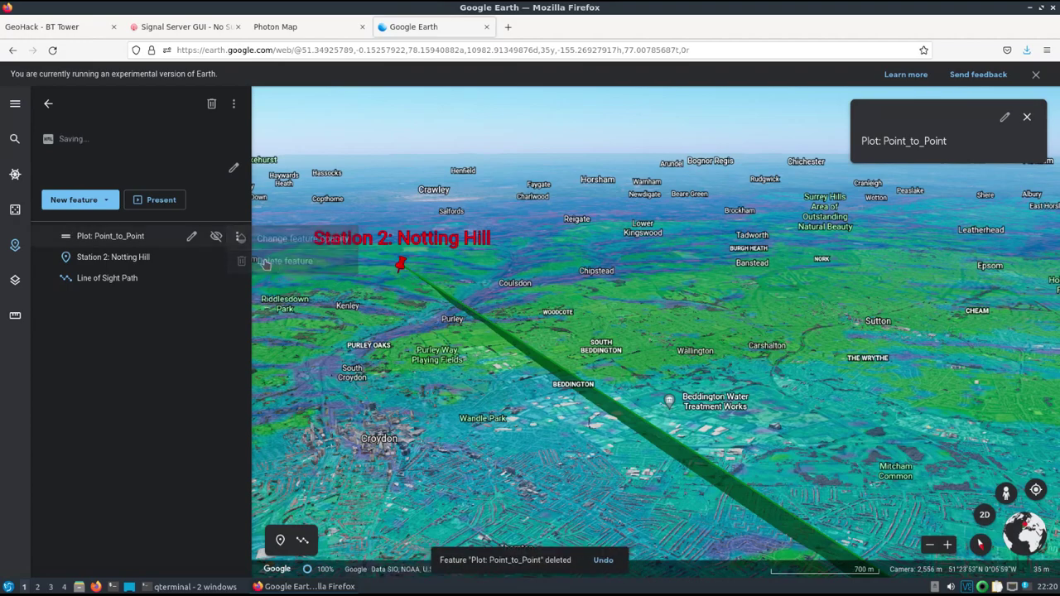
left_click(237, 236)
left_click(273, 241)
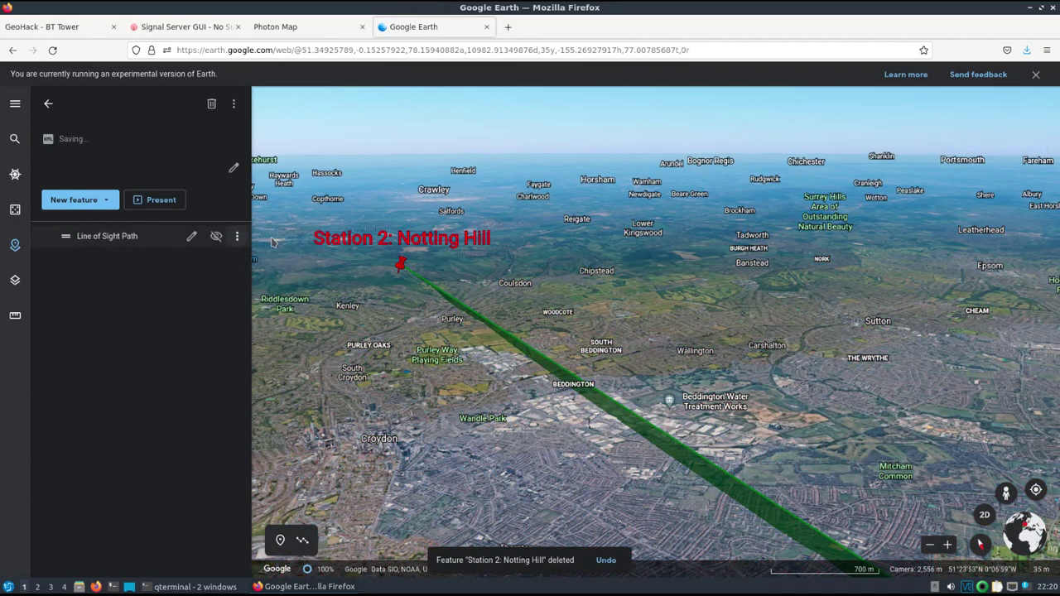
left_click(237, 236)
left_click(280, 241)
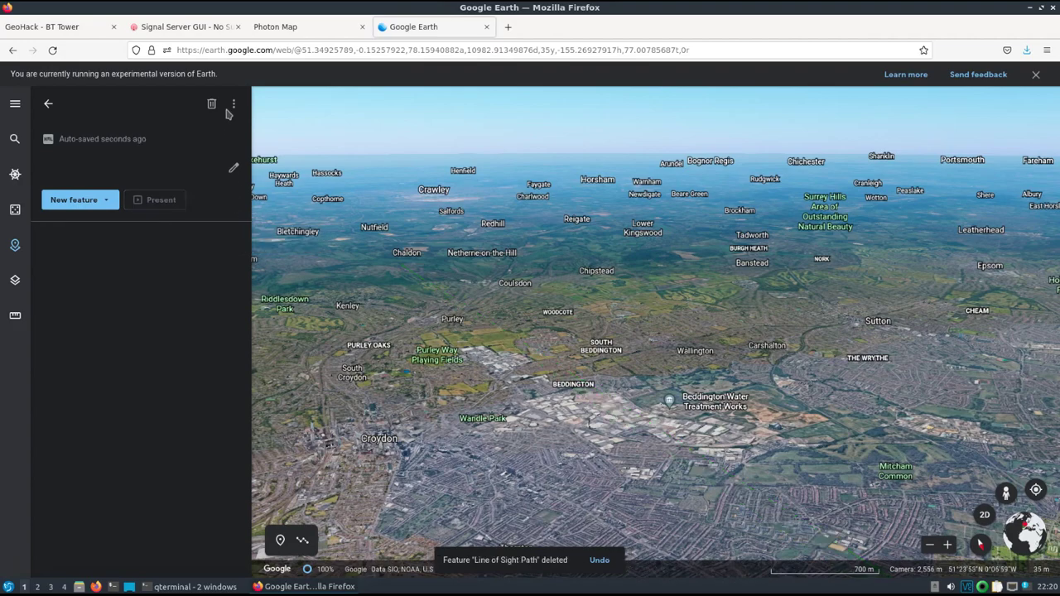
Import Generic_Dipole_Plot_PM2-LOS.kmz as a new project and zoom in on Claygate and Oxshott
left_click(48, 105)
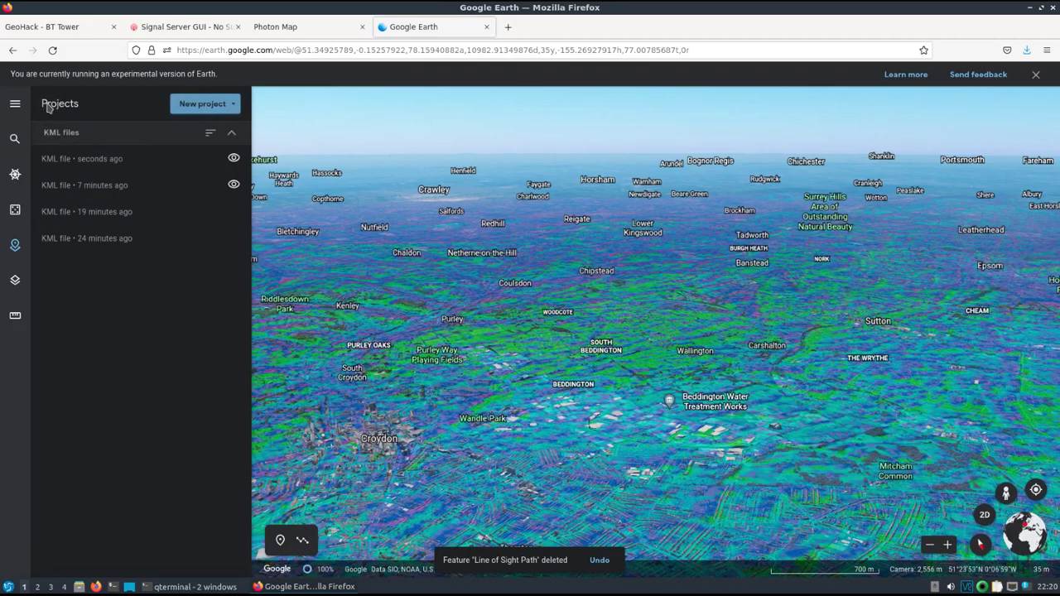
left_click(213, 103)
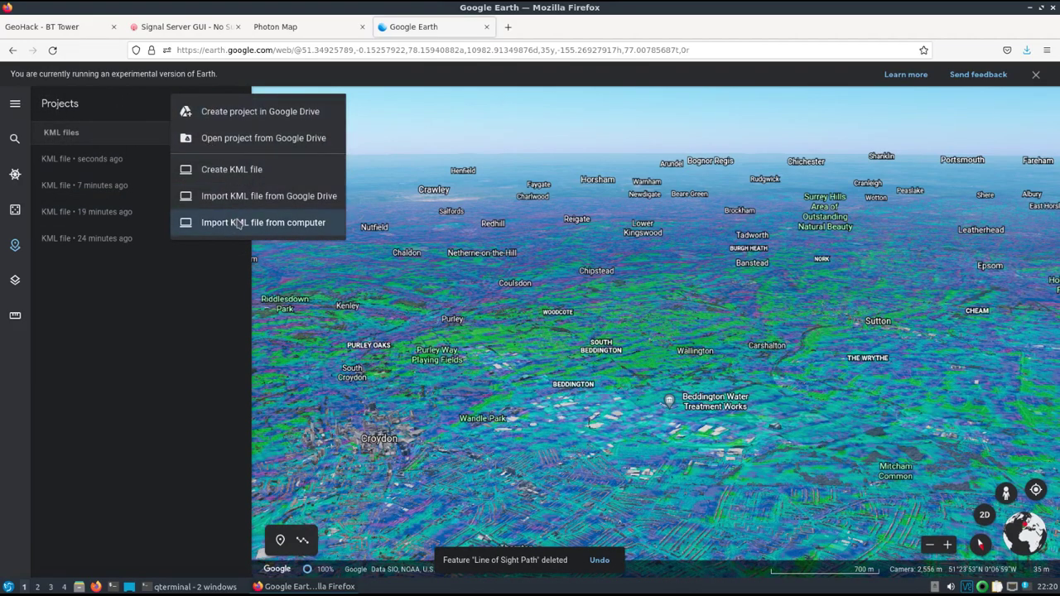
left_click(237, 223)
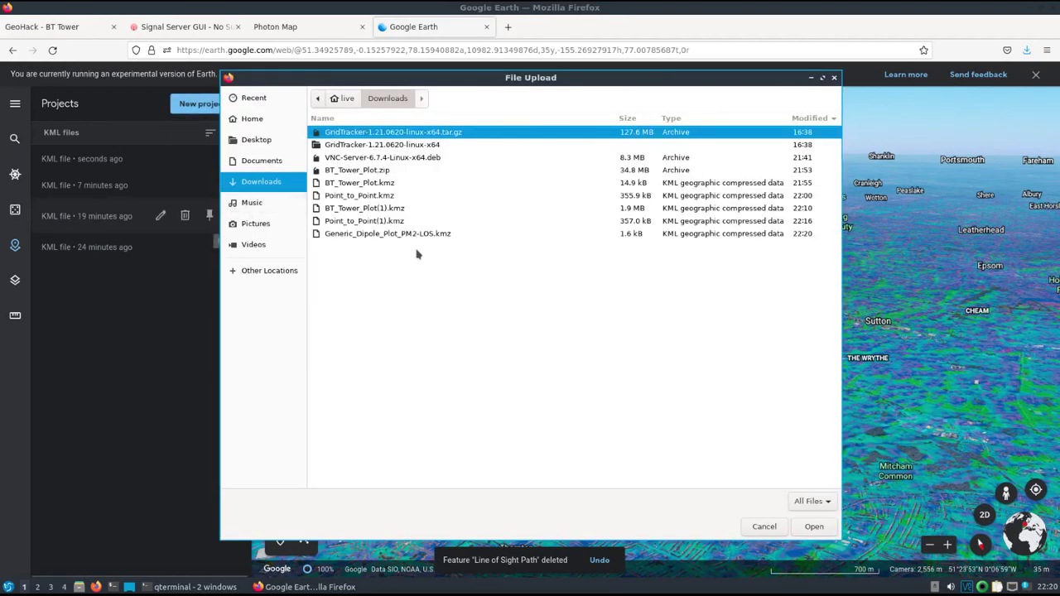
double_click(387, 234)
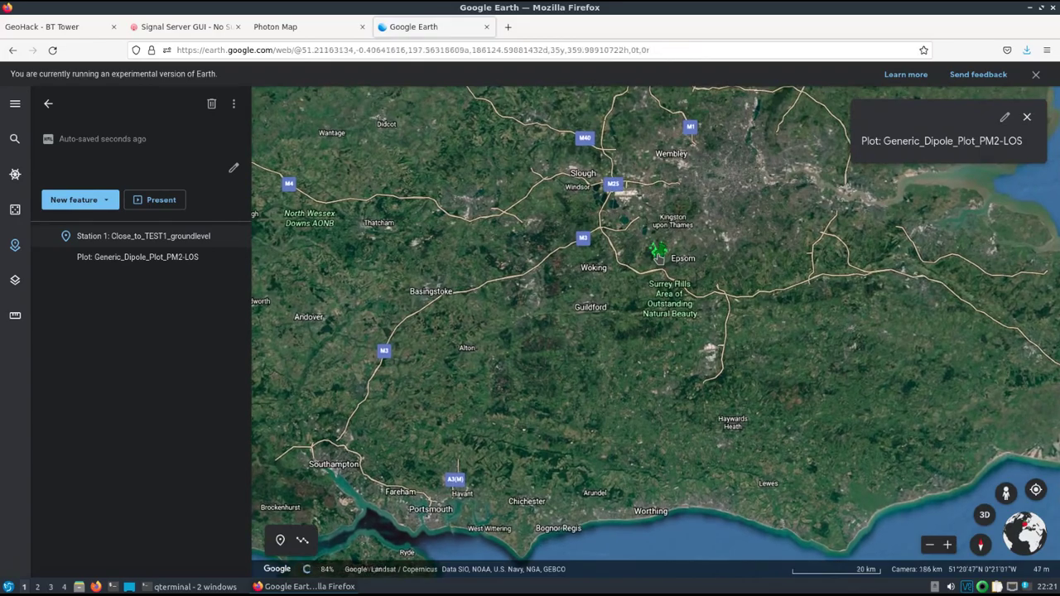
scroll(659, 259, "up", 4)
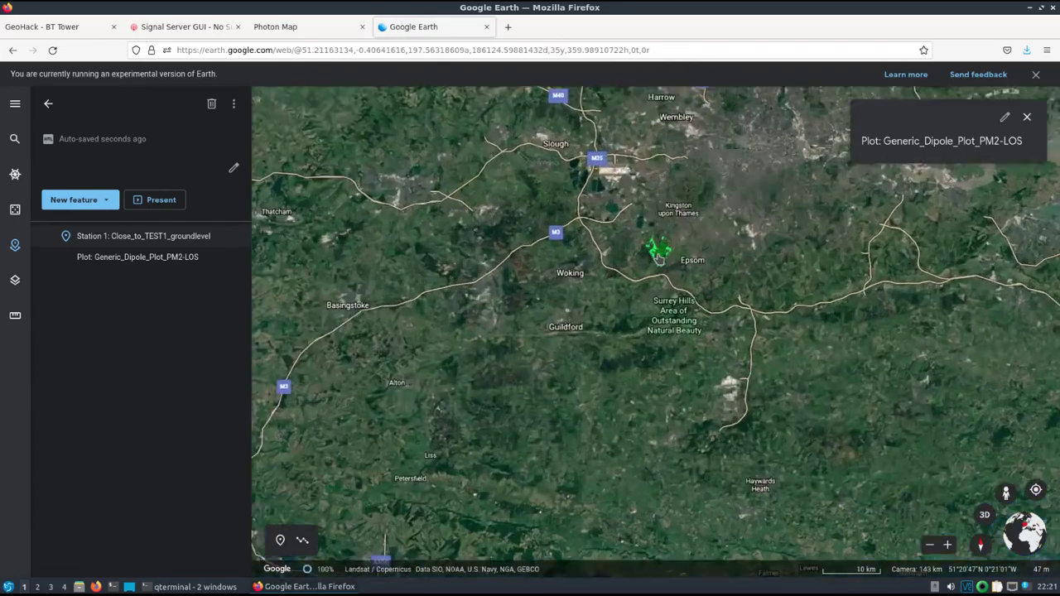
scroll(658, 258, "up", 5)
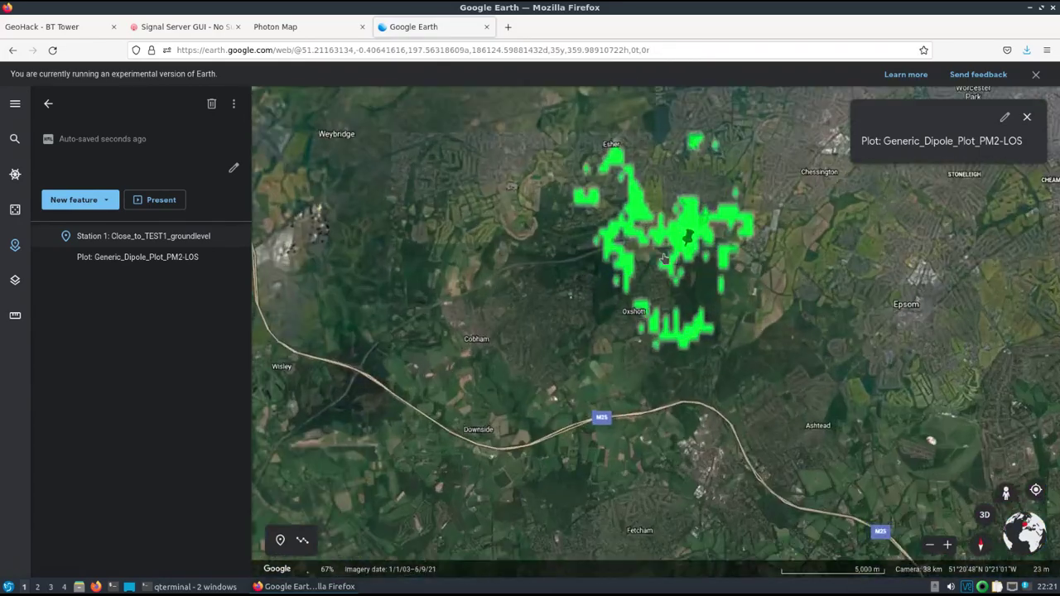
scroll(695, 240, "up", 2)
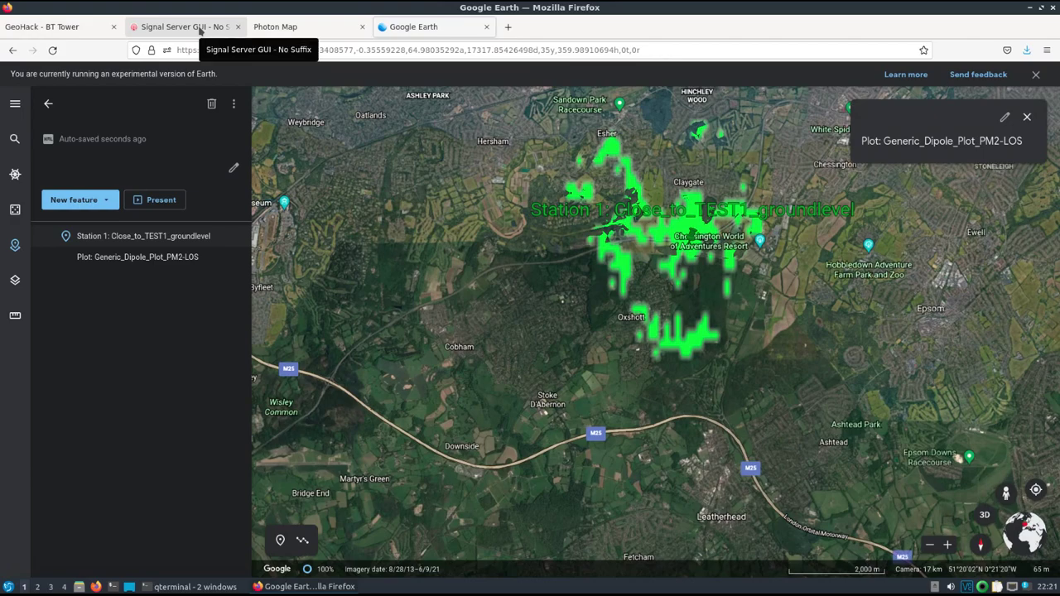
Go back from the plot's files in Signal Server GUI to the All Plots page listing 21 sample plots
left_click(200, 29)
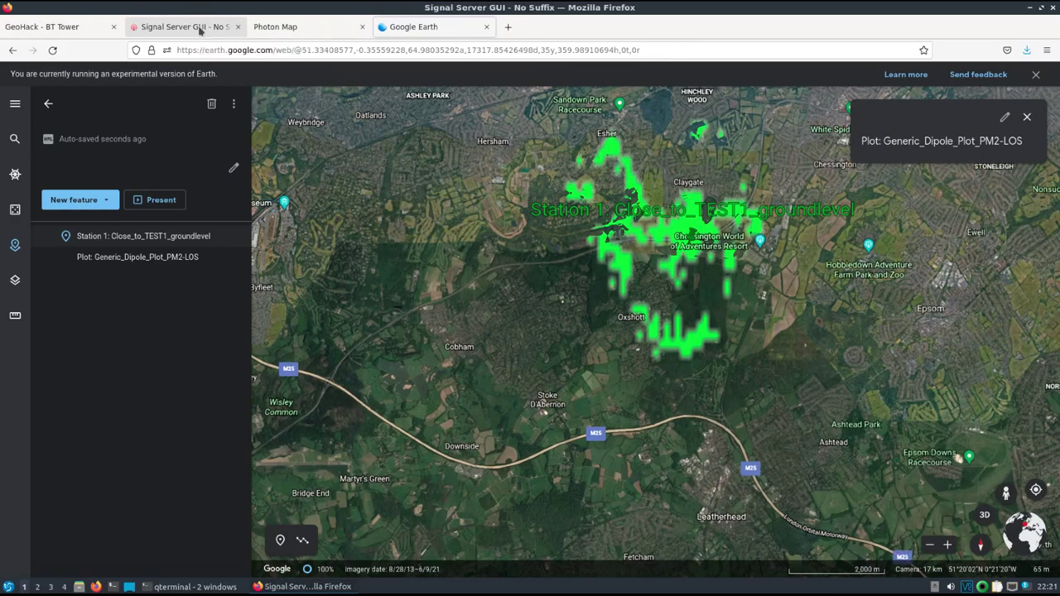
left_click(14, 50)
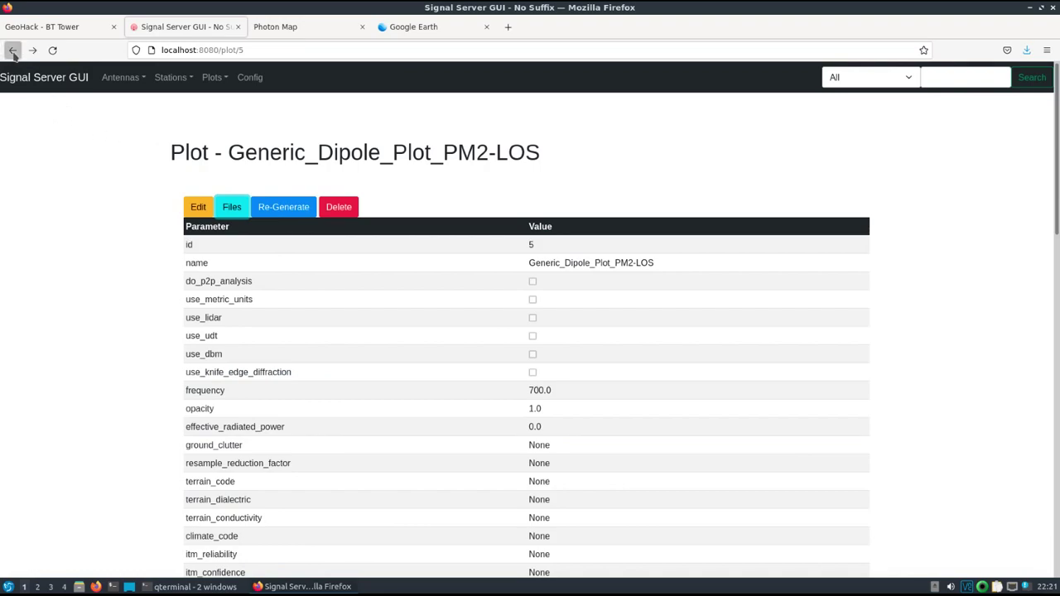
left_click(13, 51)
scroll(321, 306, "down", 5)
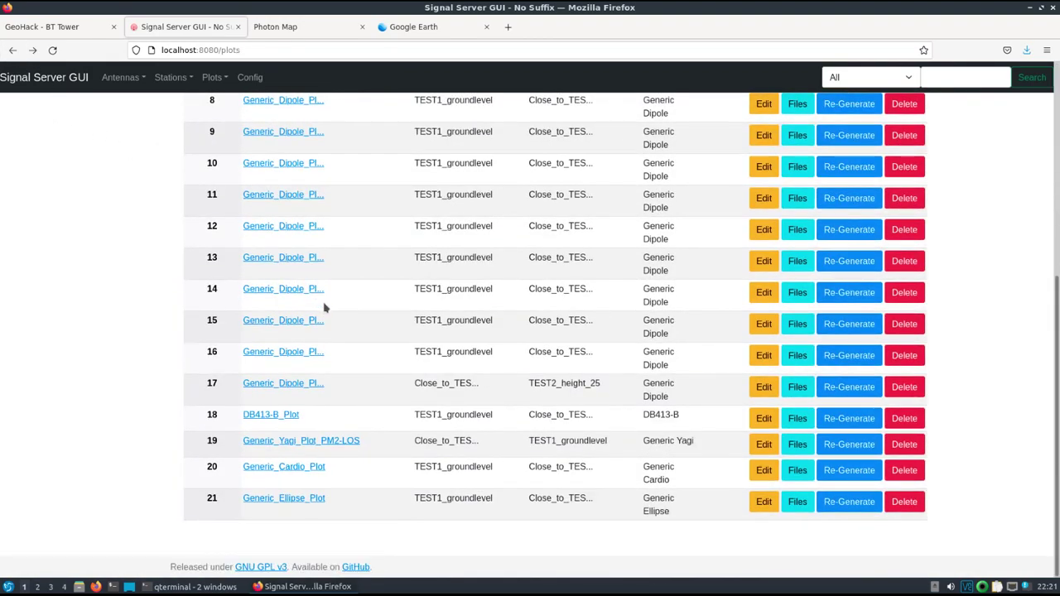
scroll(324, 307, "up", 5)
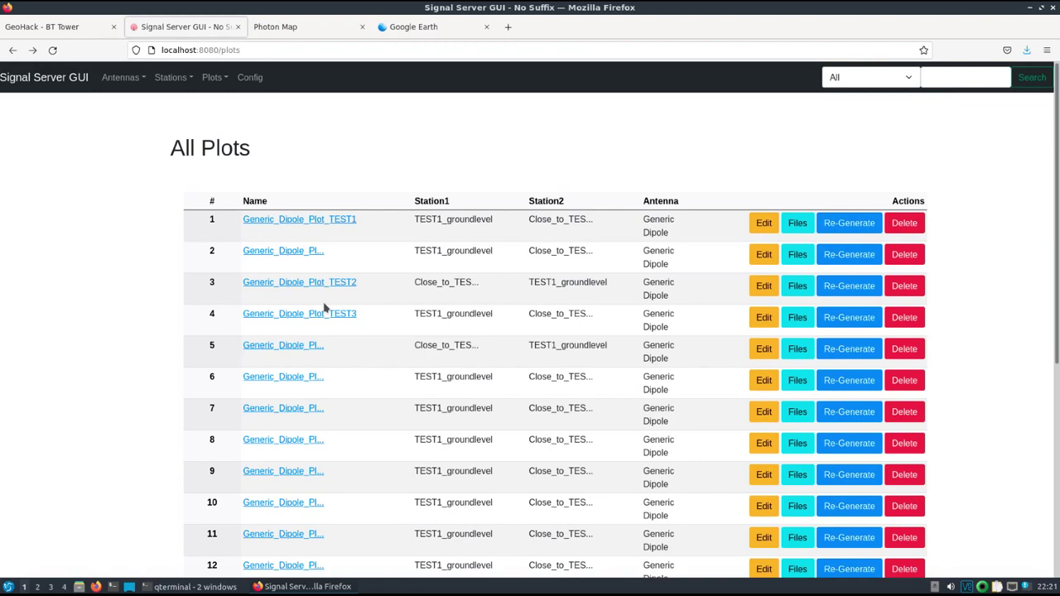